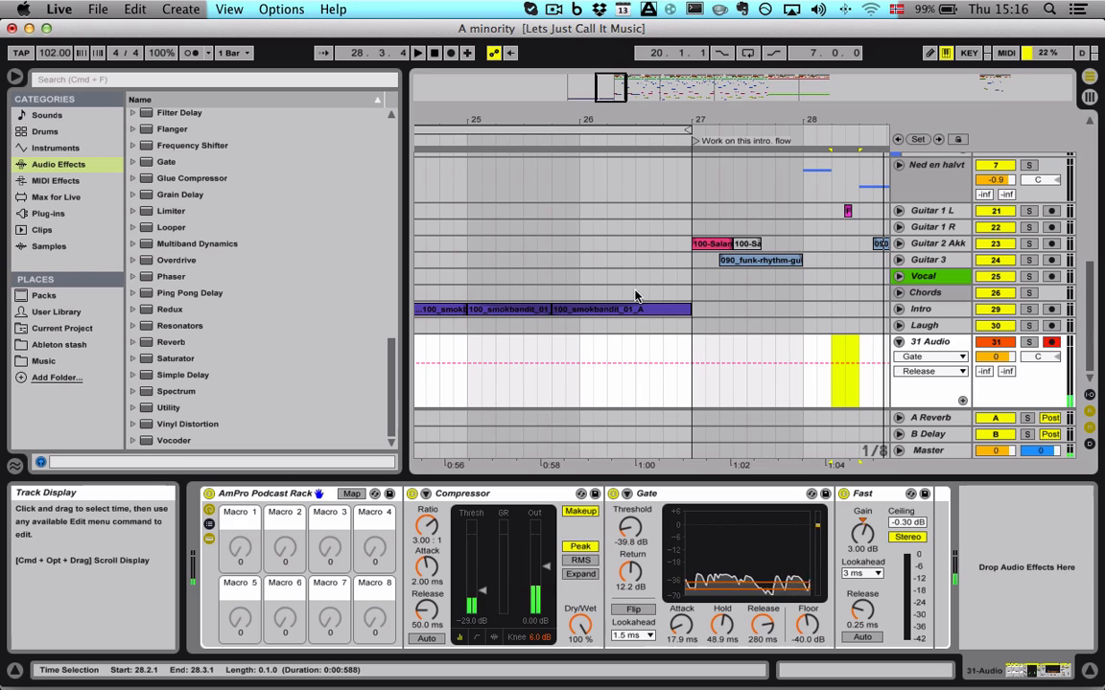
- Look through the arrangement's tracks, from Kick down to 31 Audio, around bars 24 to 31
scroll(635, 296, up, 10)
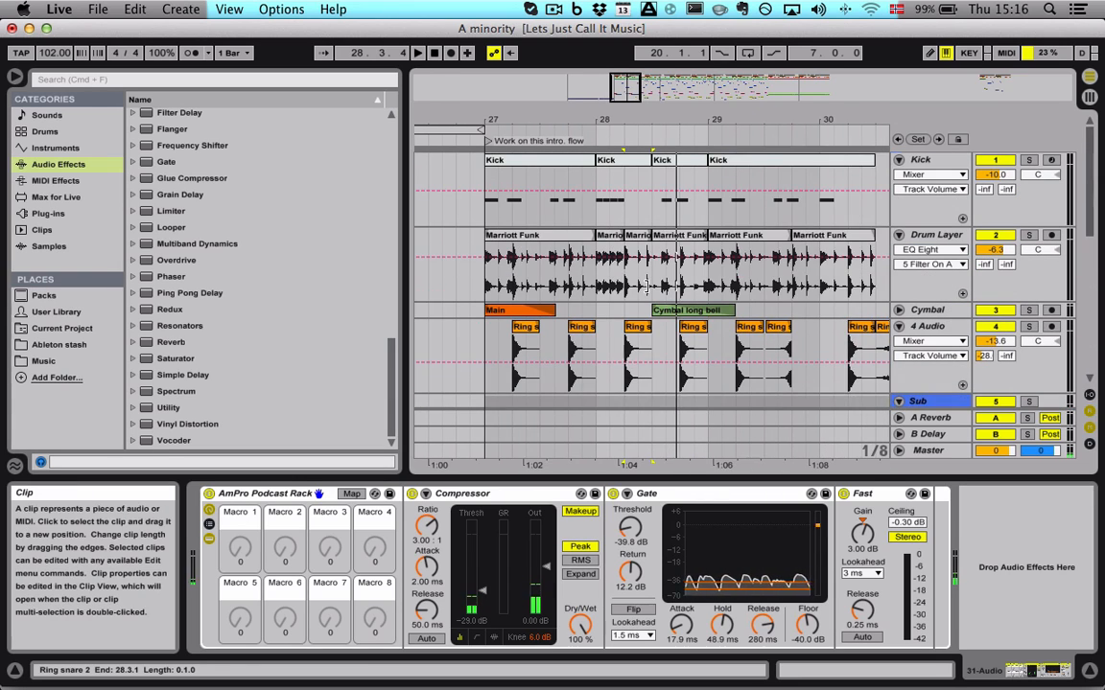
scroll(647, 286, left, 5)
scroll(648, 288, down, 3)
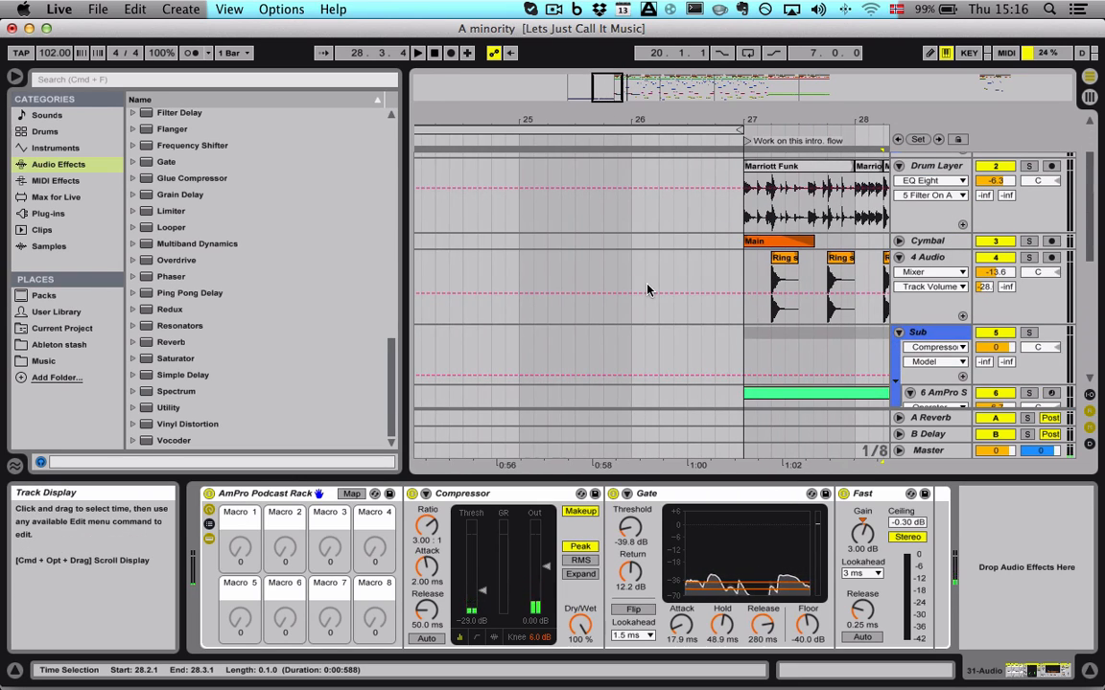
scroll(647, 289, down, 10)
scroll(648, 290, up, 12)
scroll(648, 289, right, 4)
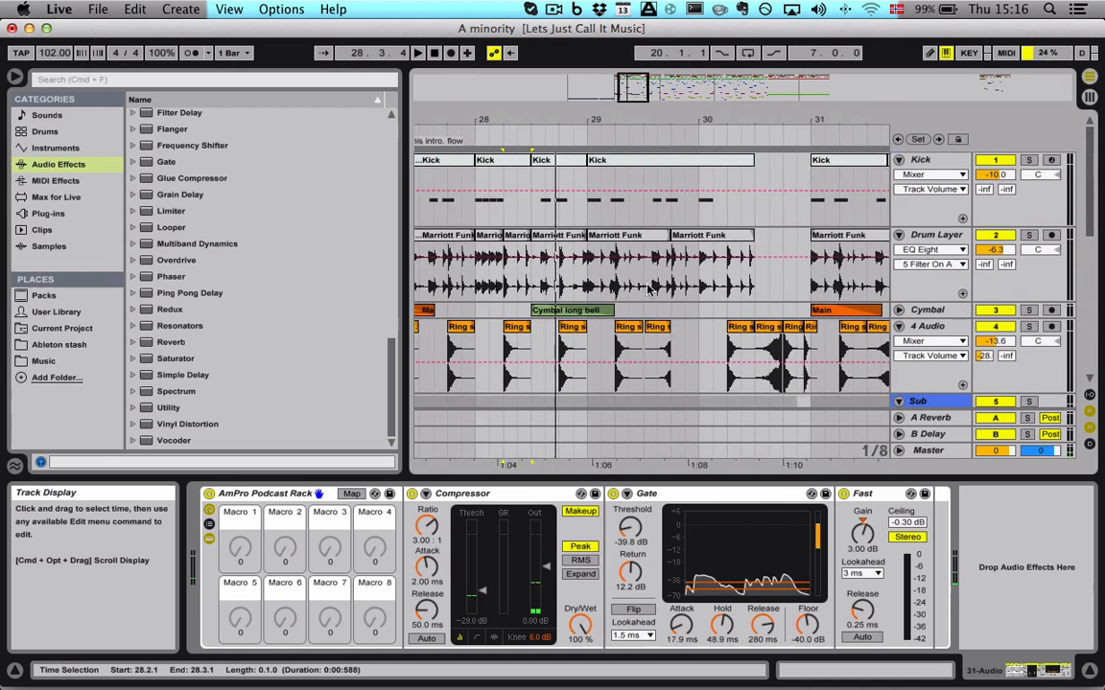
scroll(647, 287, left, 6)
scroll(650, 283, right, 6)
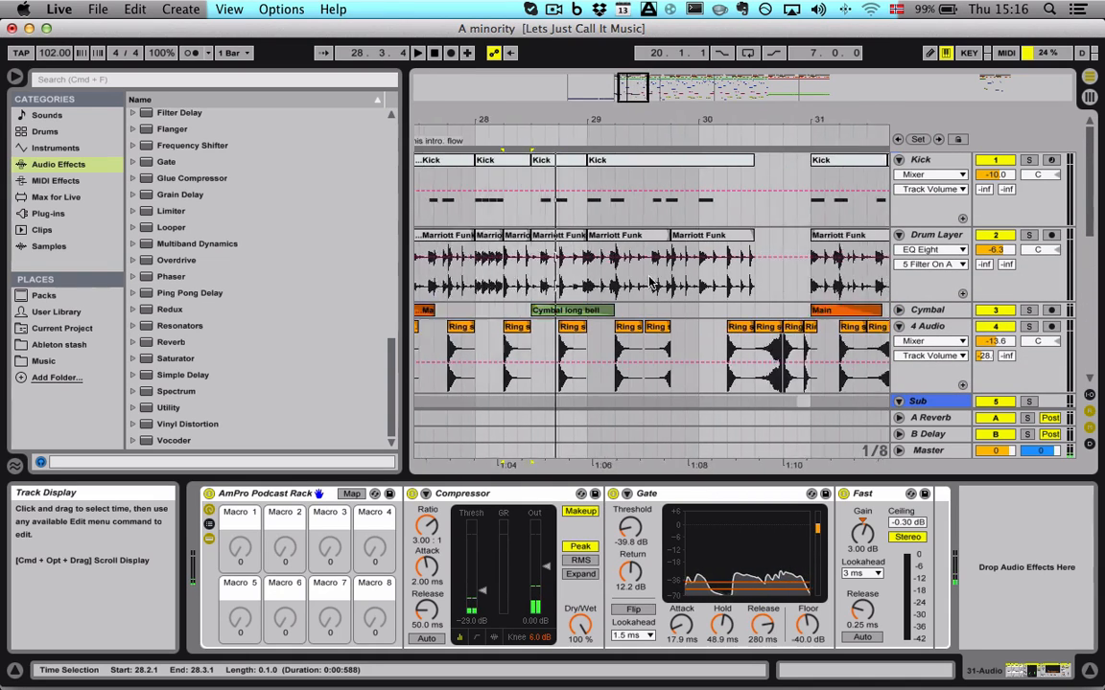
scroll(650, 284, left, 6)
scroll(648, 284, down, 3)
scroll(648, 284, up, 3)
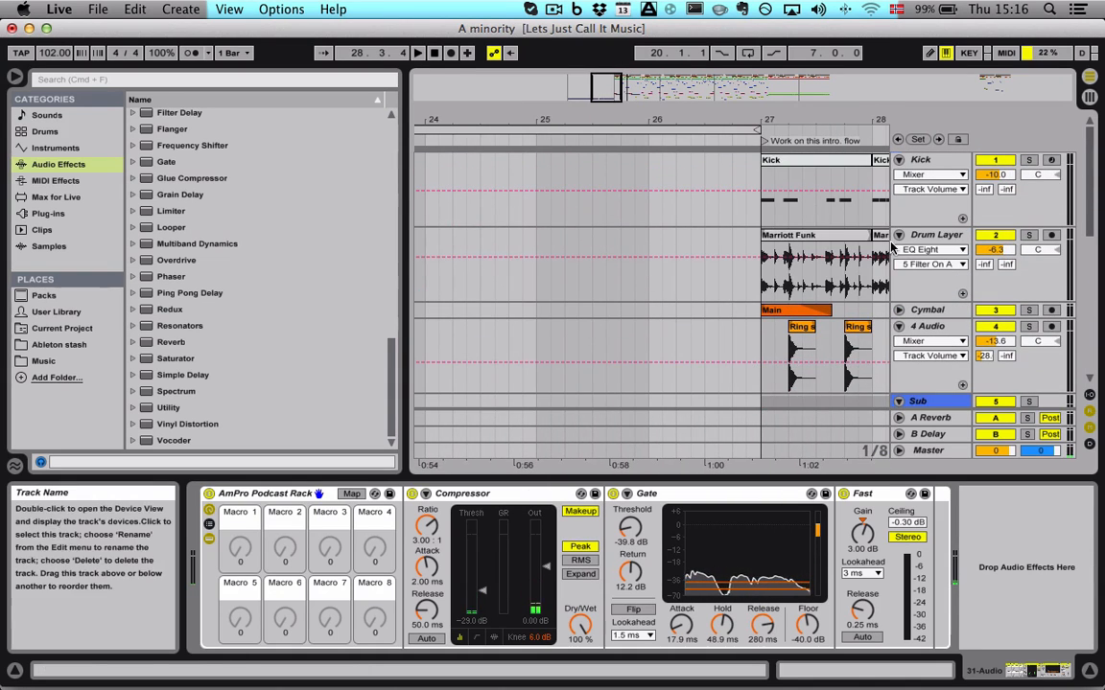
scroll(685, 265, down, 8)
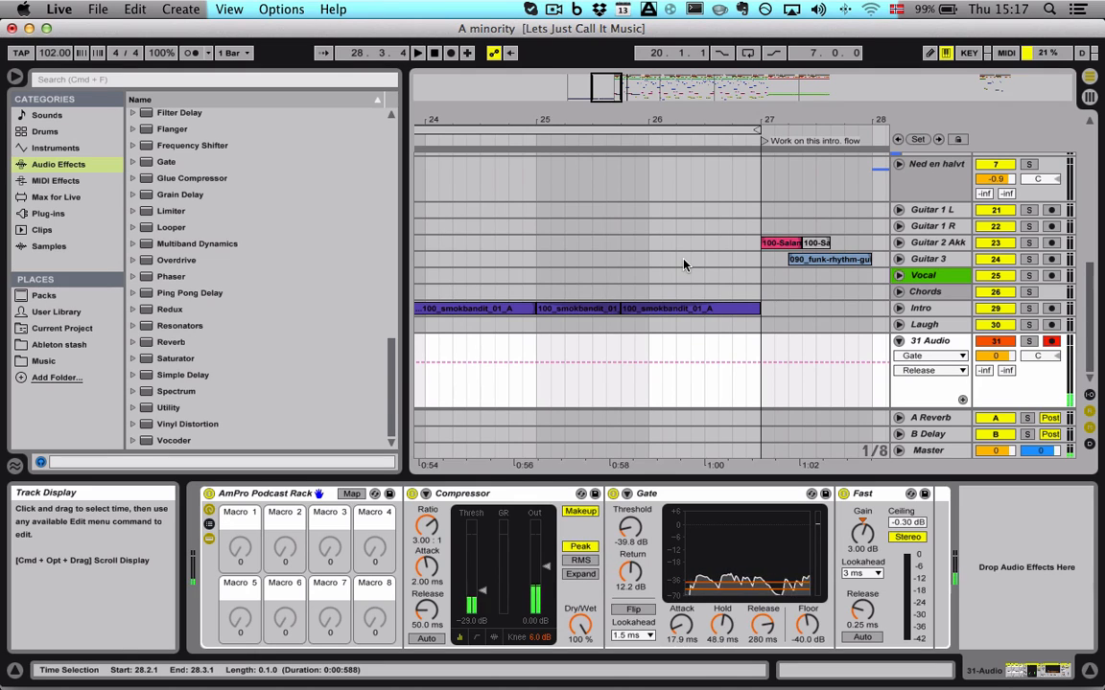
- Play the arrangement from bar 25 on the Intro track and view a wider range of bars
click(663, 310)
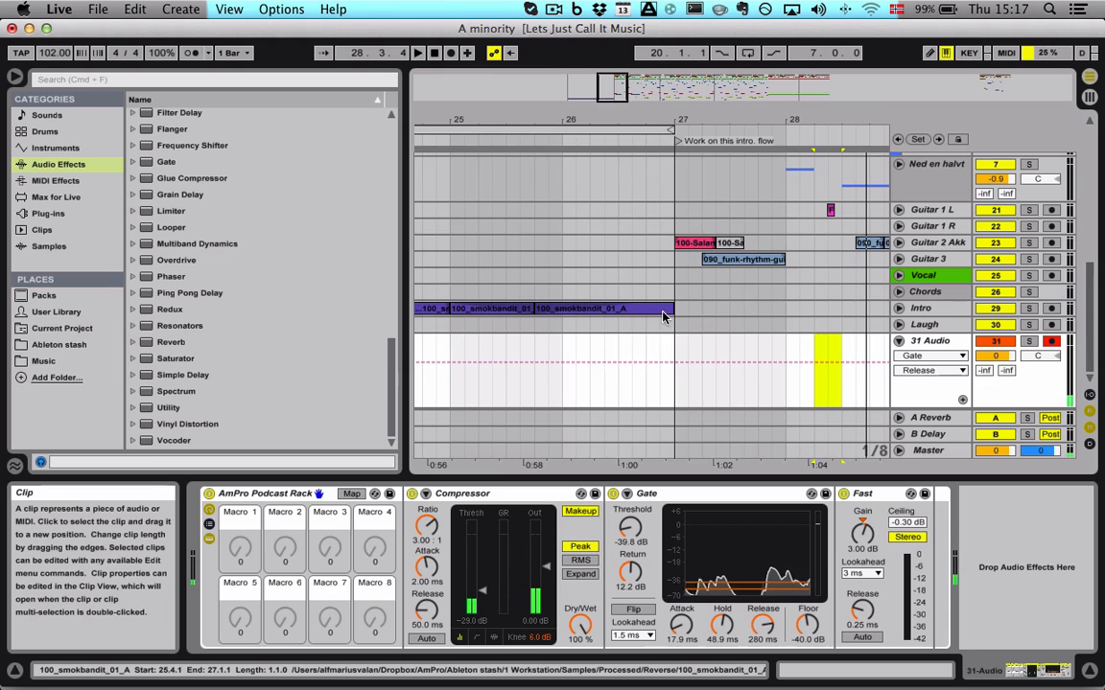
scroll(668, 314, right, 5)
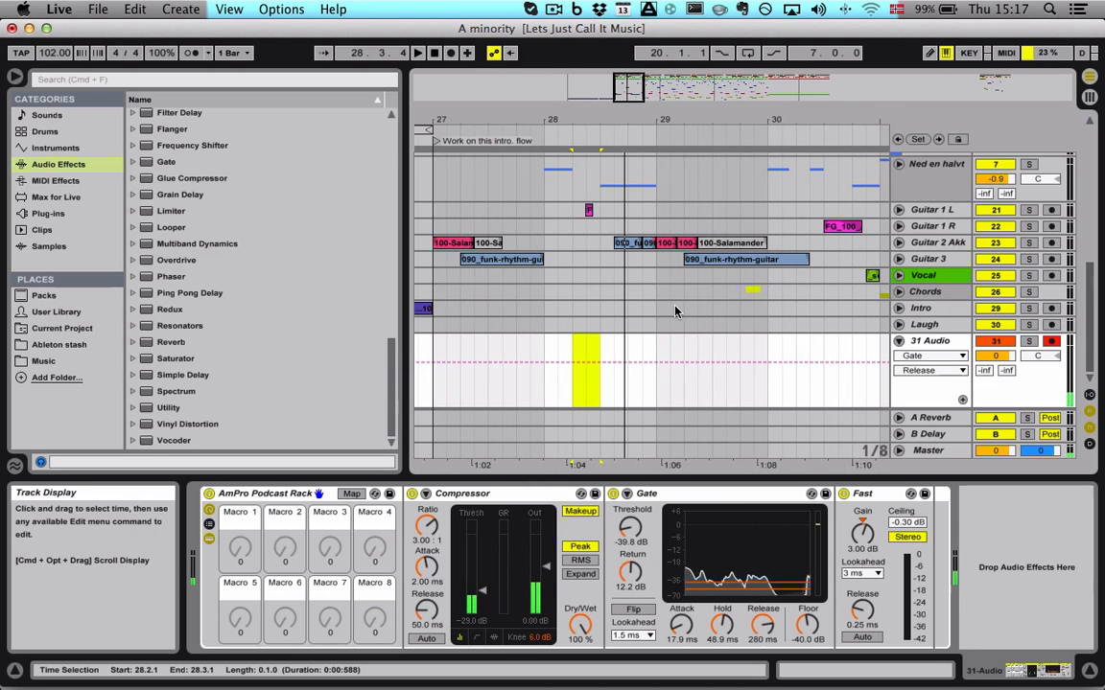
drag(629, 91, 644, 86)
click(532, 307)
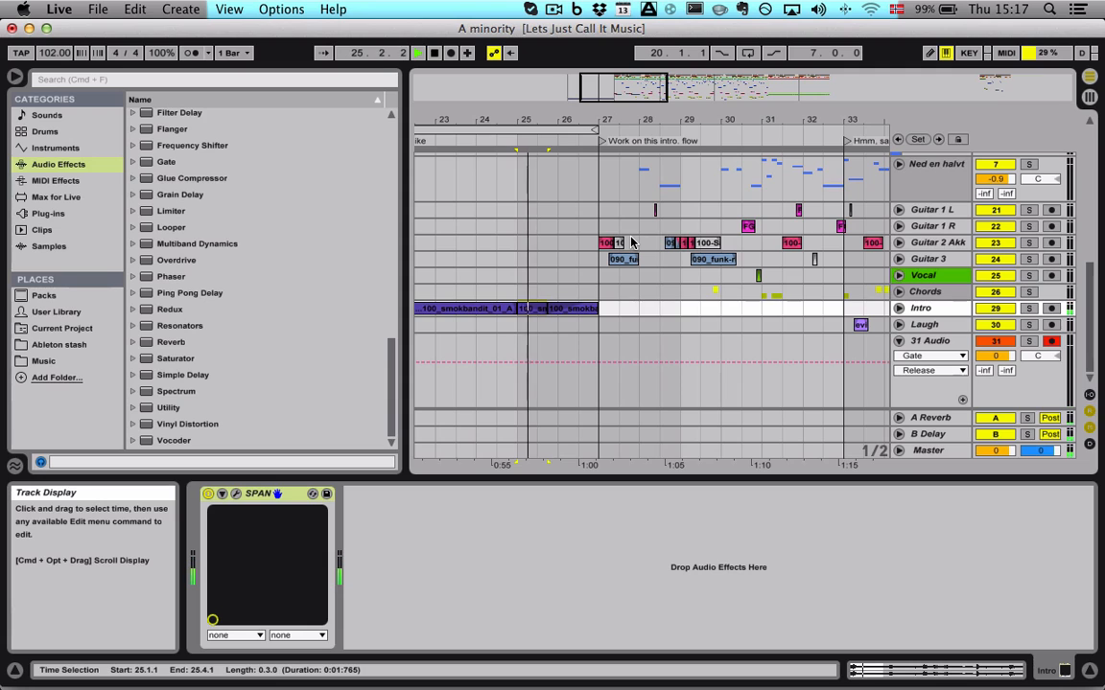
drag(625, 89, 640, 86)
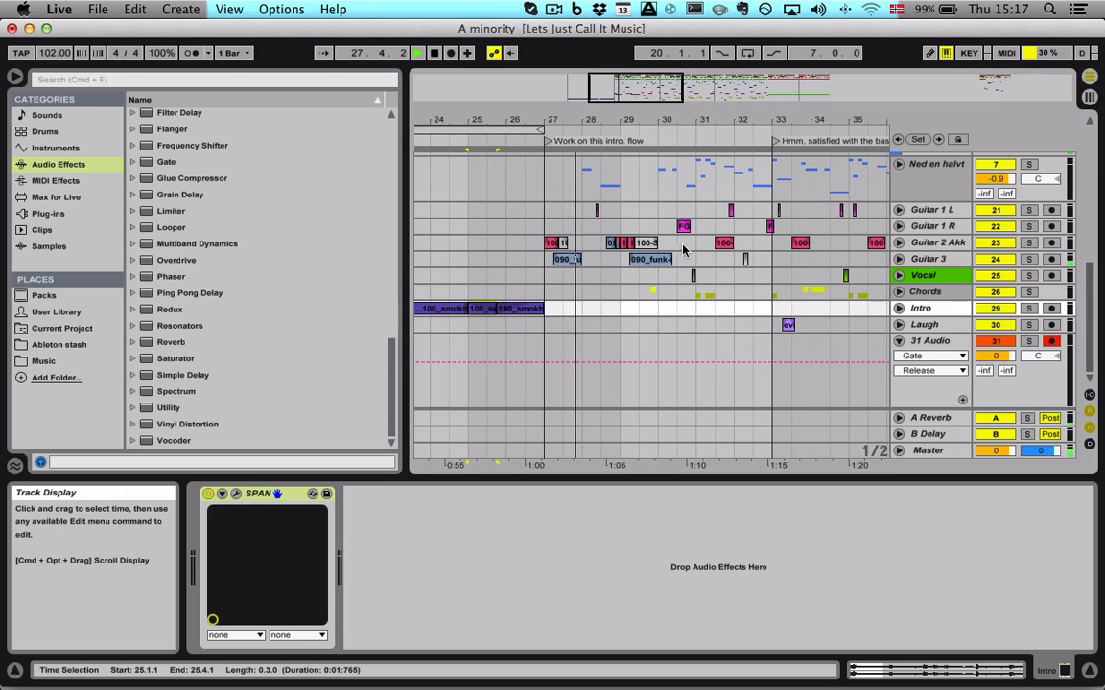
- Unfold the "Ned en halvt" group track and look over its subtracks
scroll(685, 250, up, 4)
click(899, 250)
scroll(845, 260, down, 6)
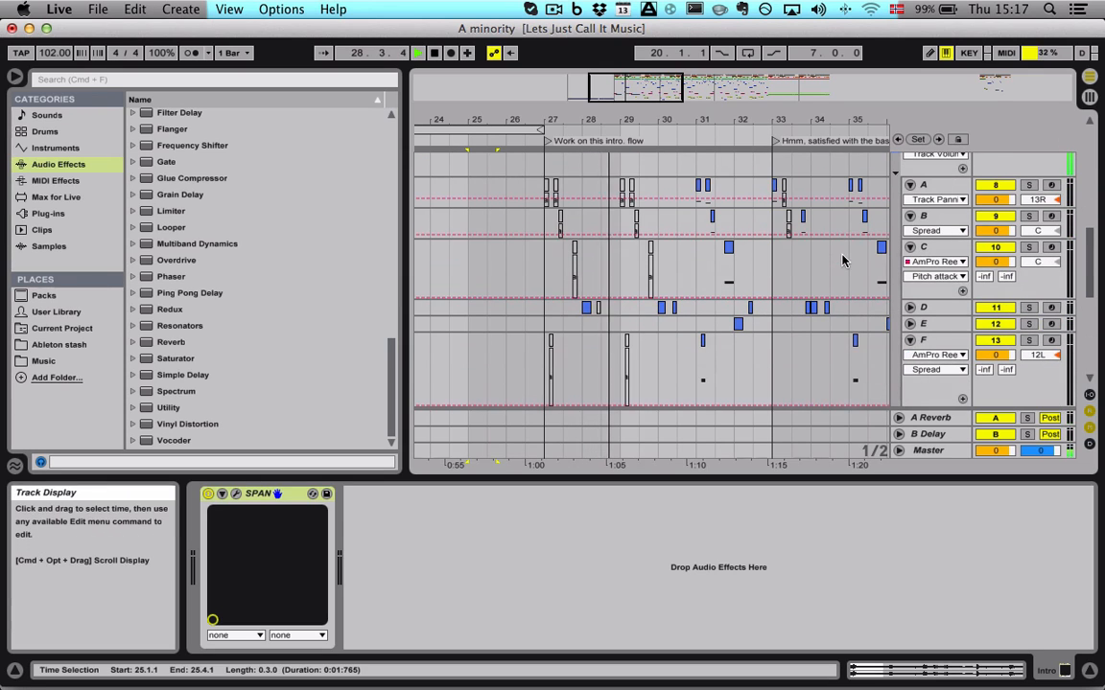
scroll(836, 257, down, 1)
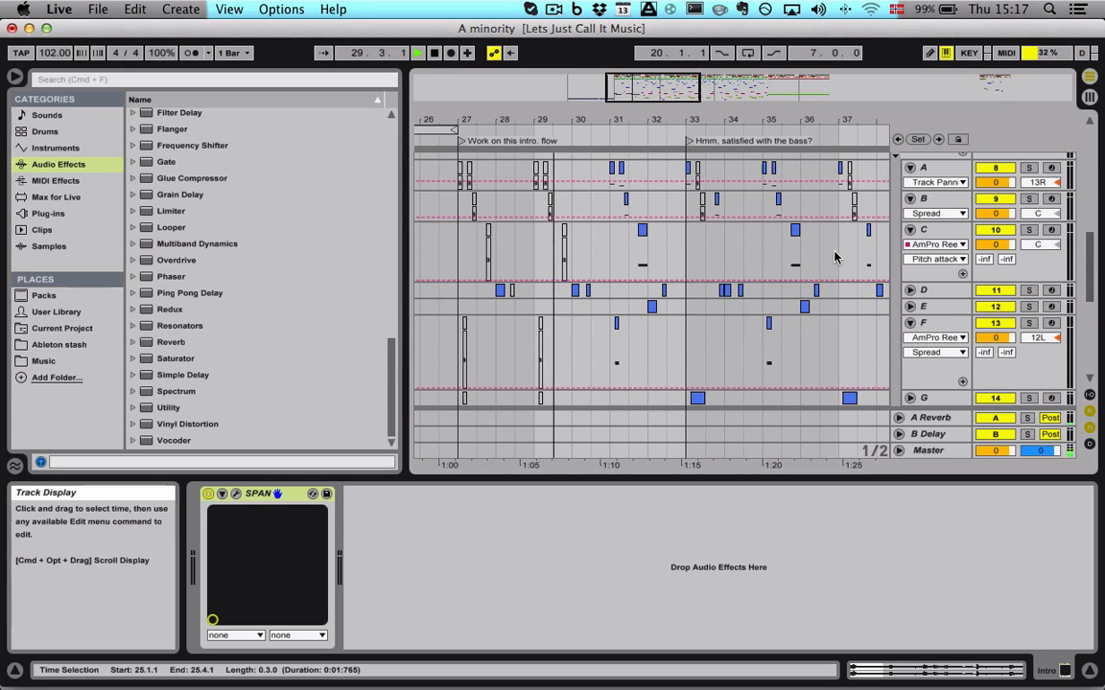
scroll(836, 249, up, 5)
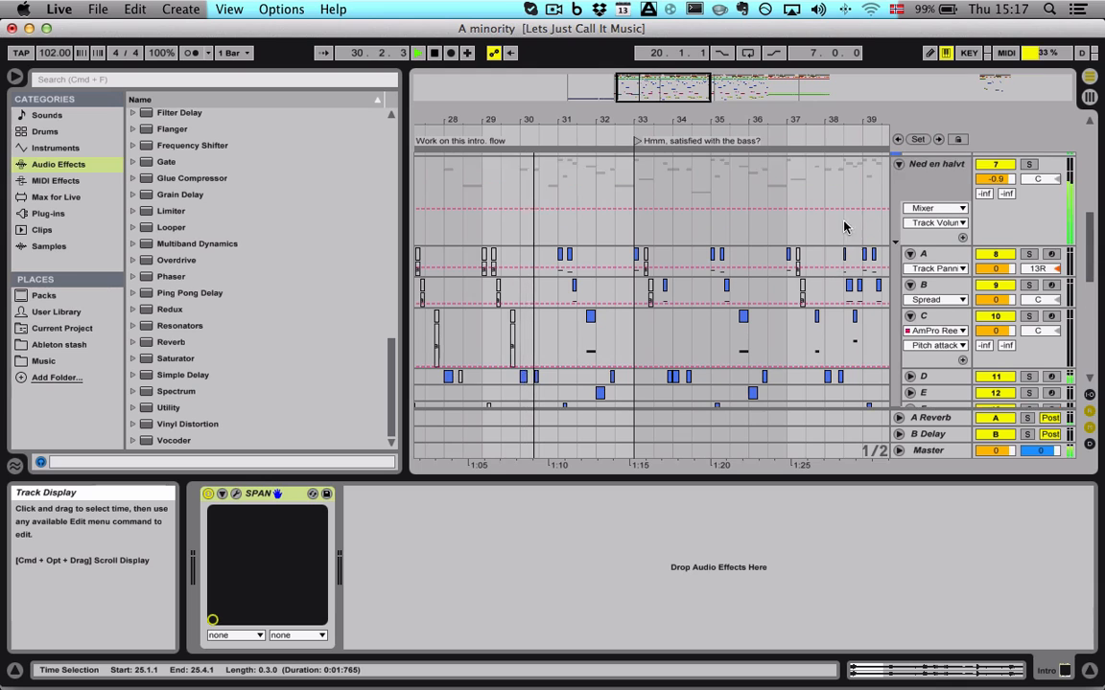
- Rename the "Ned en halvt" group track as Bass
scroll(843, 228, up, 2)
click(935, 201)
key(super+r)
text(Bas)
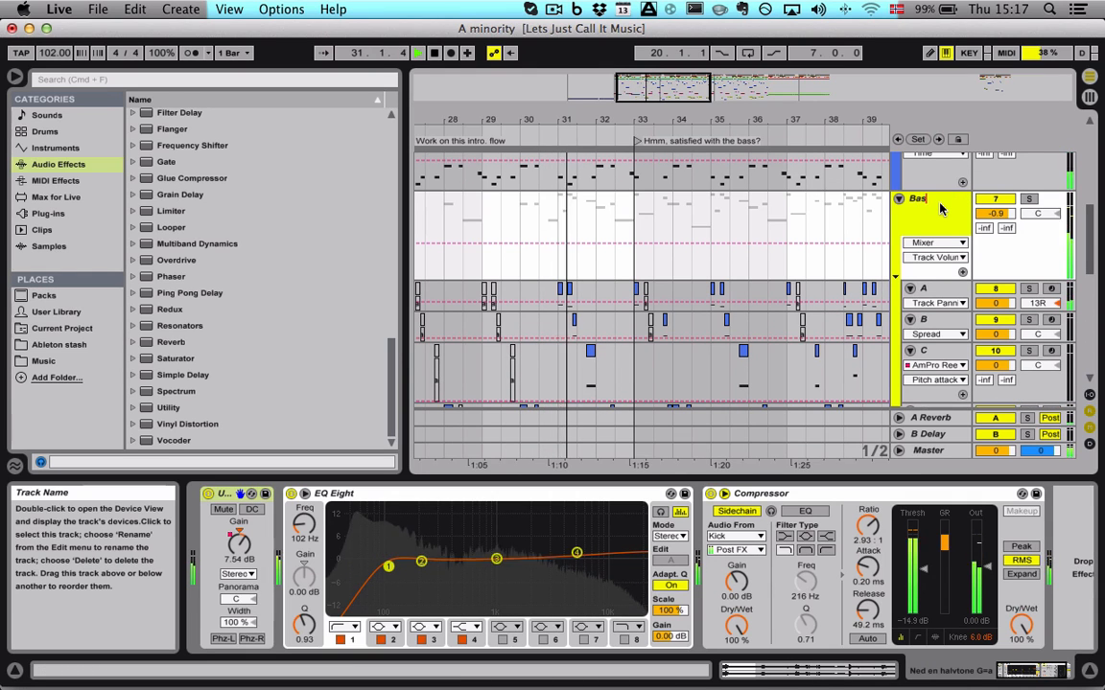
text(s)
key(Return)
- Hide the browser and zoom the arrangement out to about bars 17 to 57
scroll(765, 248, down, 4)
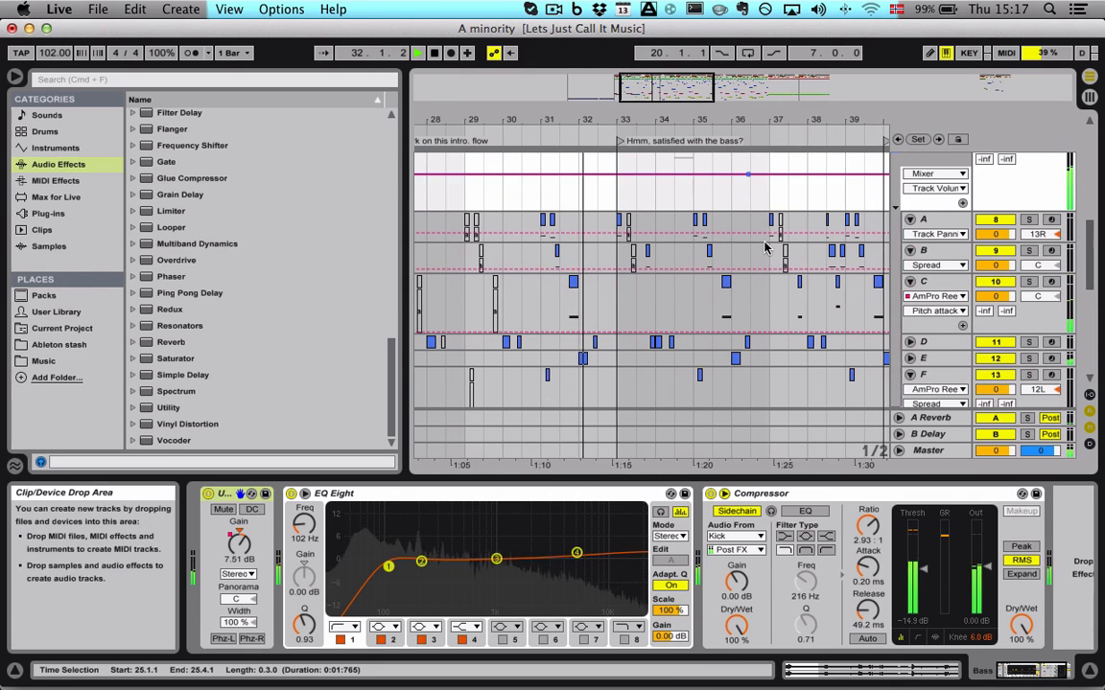
scroll(765, 247, up, 8)
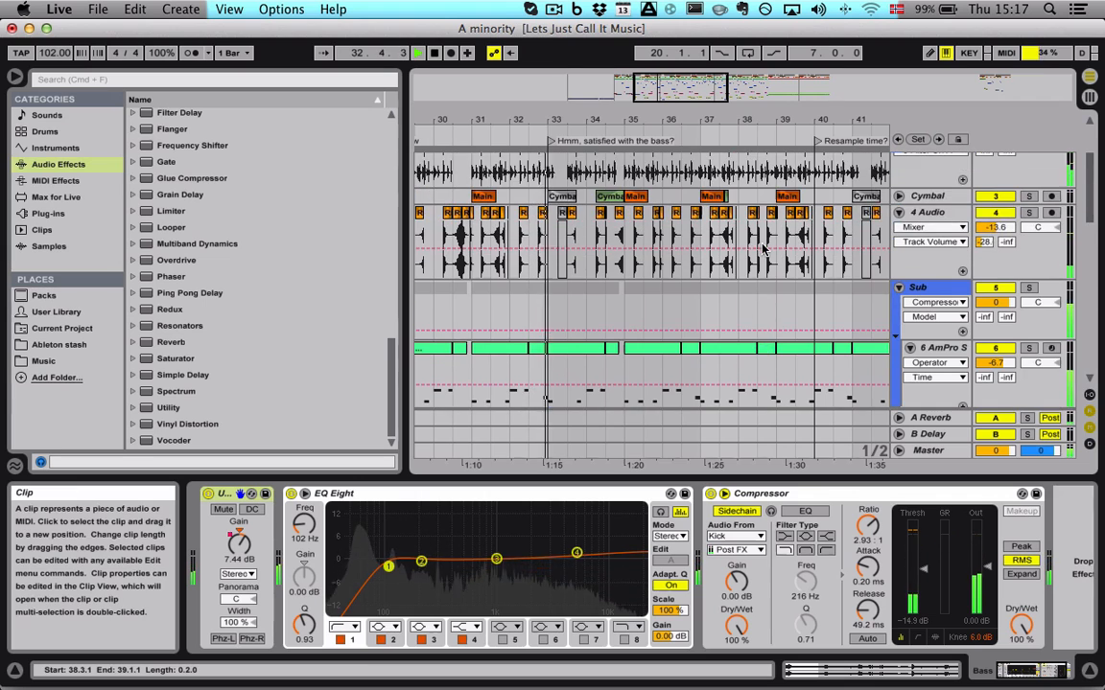
scroll(765, 248, down, 8)
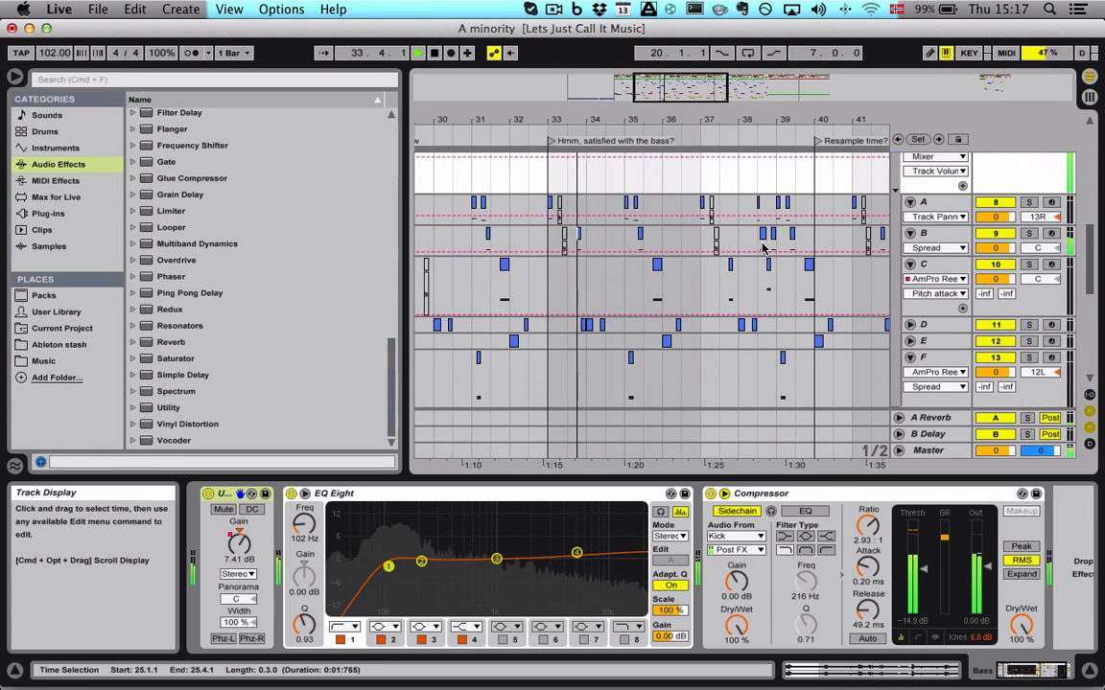
scroll(765, 247, down, 1)
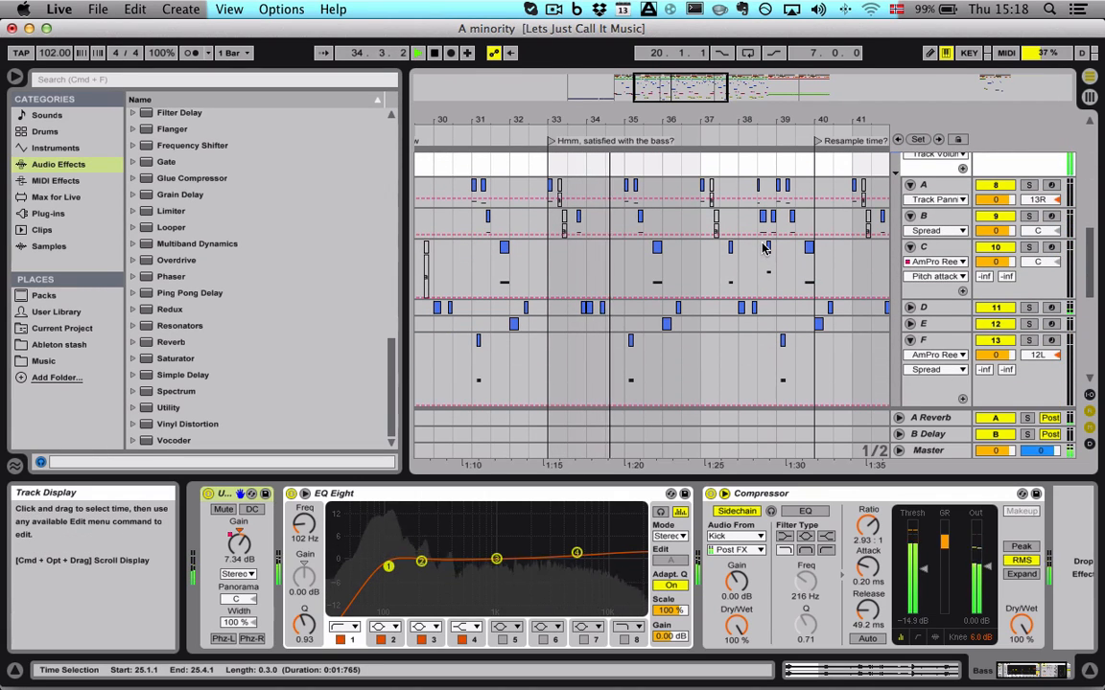
scroll(766, 247, down, 5)
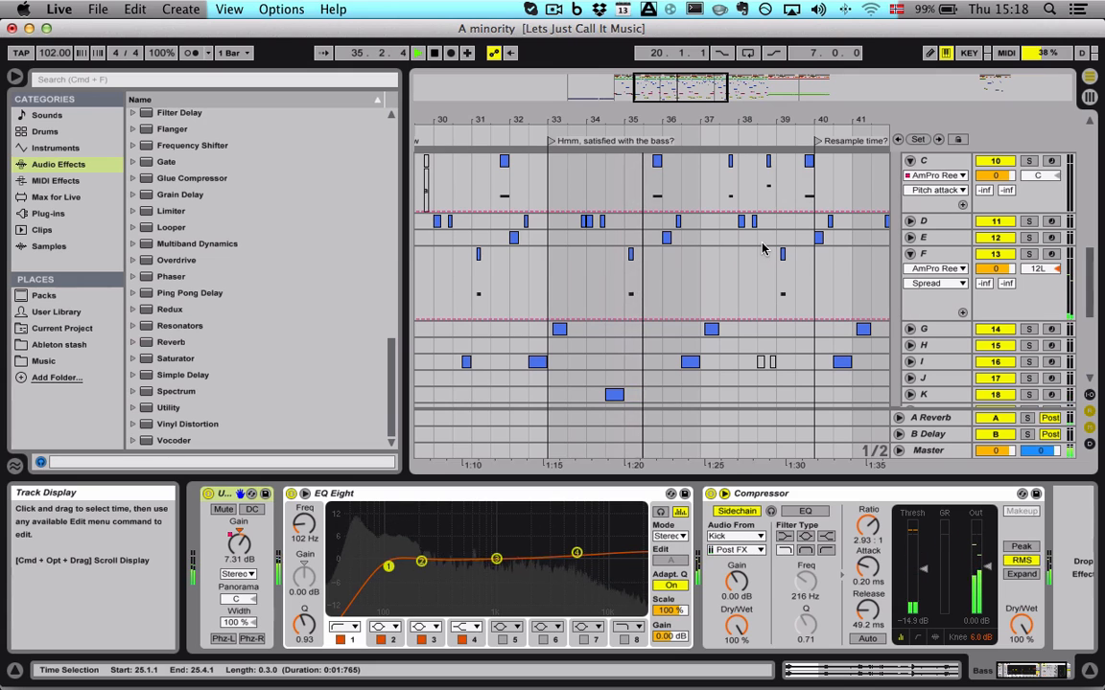
click(15, 77)
drag(572, 91, 573, 58)
- Fold the unfolded subtracks C, F, B and A inside the Bass group
scroll(757, 215, up, 5)
click(911, 247)
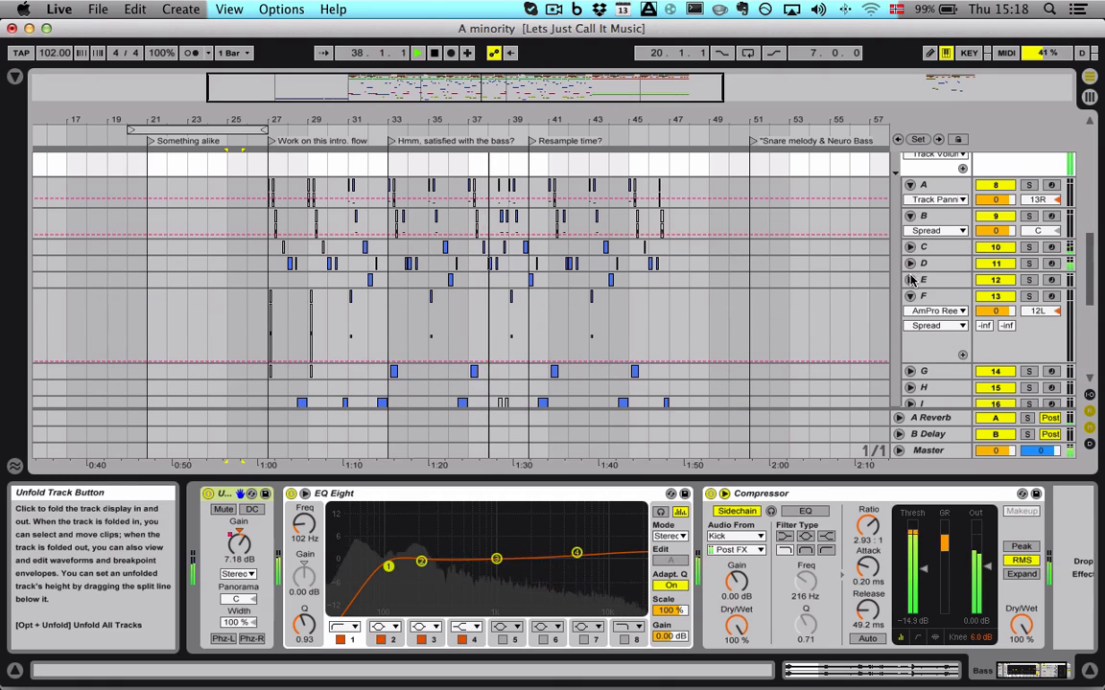
click(910, 295)
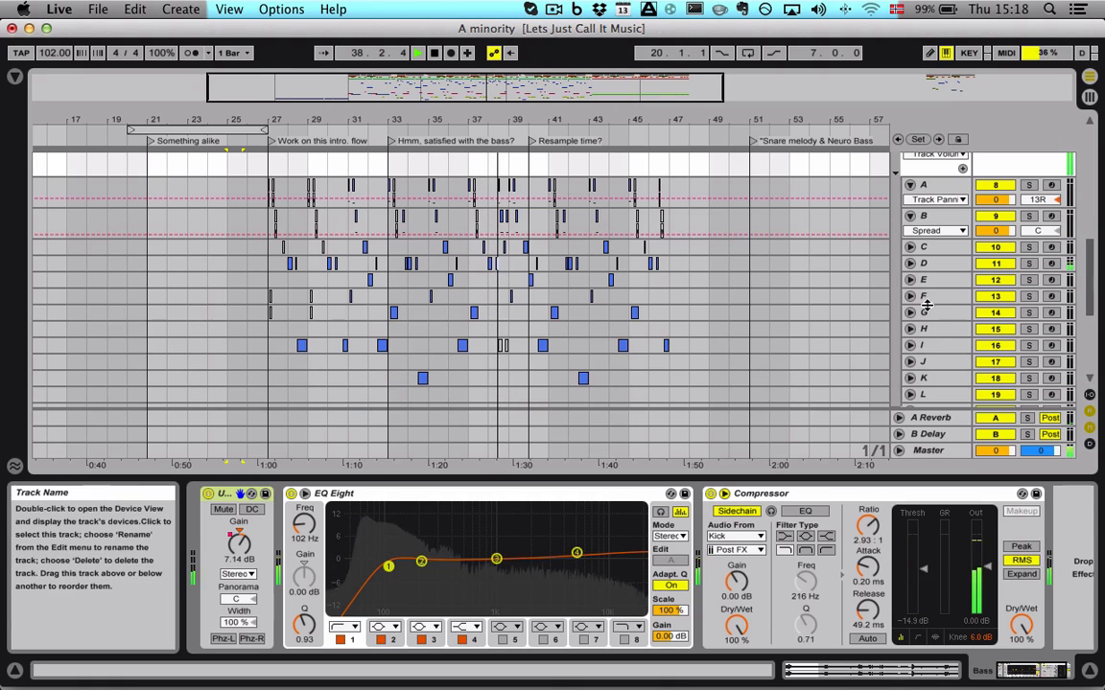
click(909, 214)
- Rename the 4 Audio track as Snare
scroll(911, 247, up, 5)
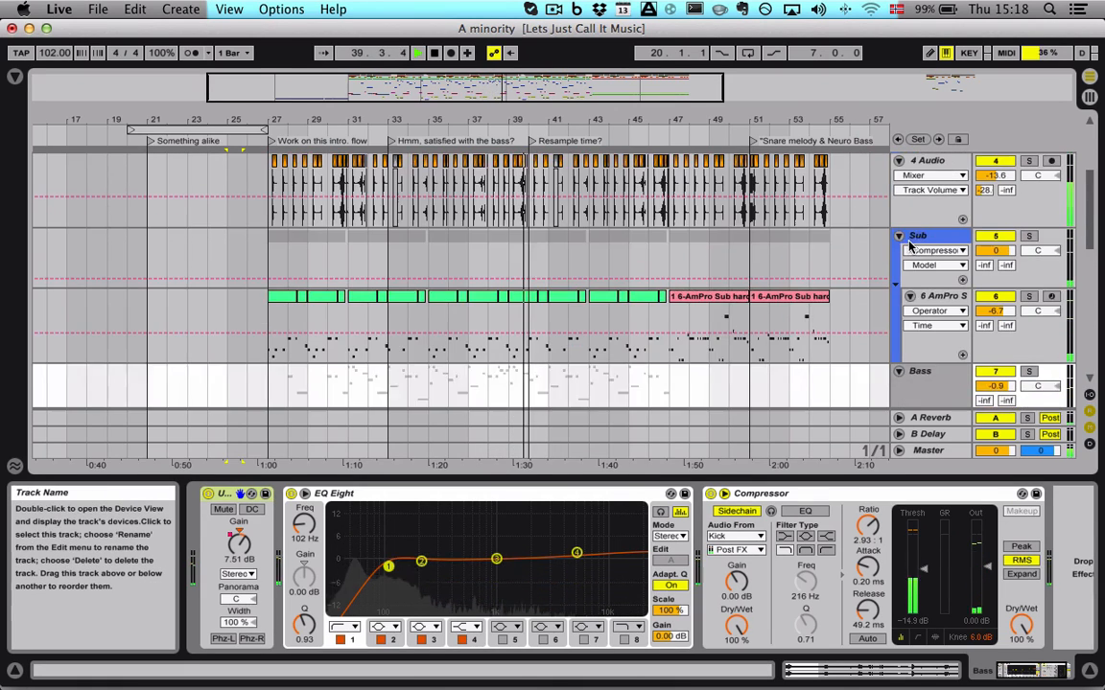
scroll(911, 247, up, 5)
scroll(910, 247, down, 5)
scroll(911, 246, up, 3)
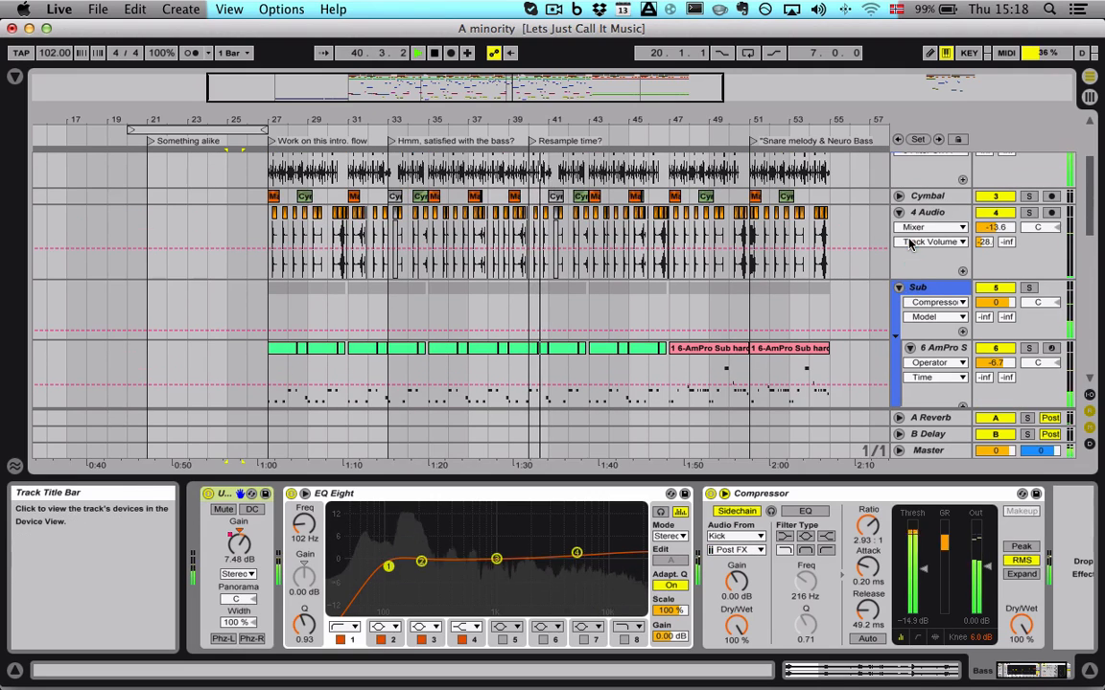
click(918, 214)
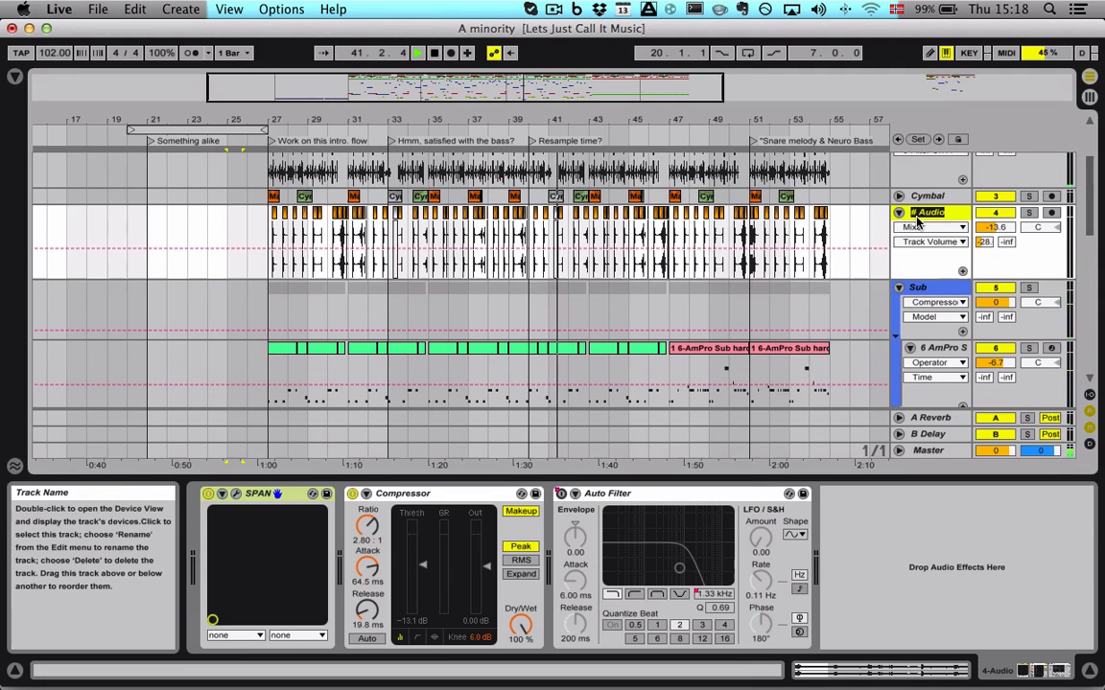
text(Snare)
key(Return)
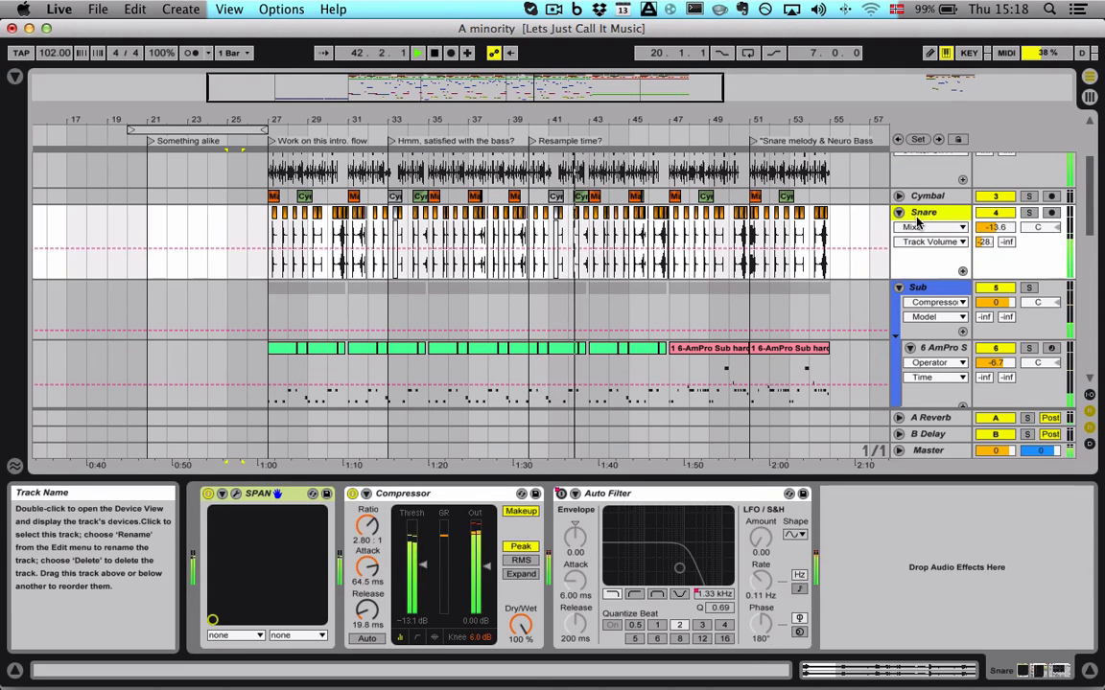
- Move the SPAN device to the end of the Snare track's device chain, after Auto Filter
scroll(760, 251, down, 3)
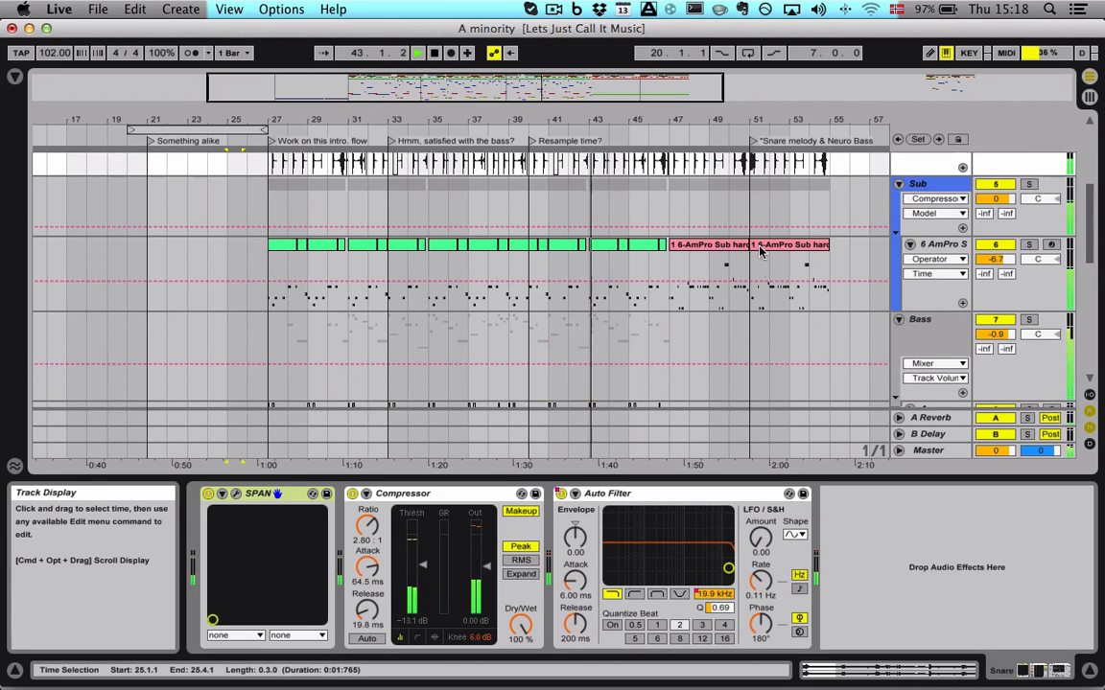
scroll(761, 252, down, 2)
click(272, 493)
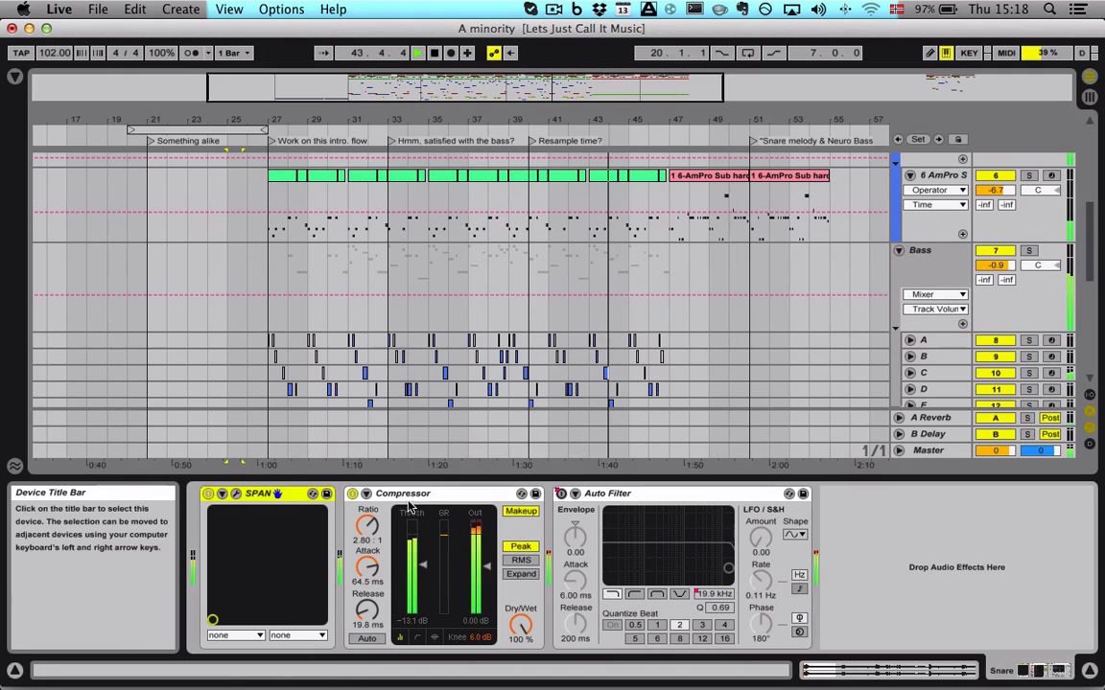
drag(409, 504, 894, 503)
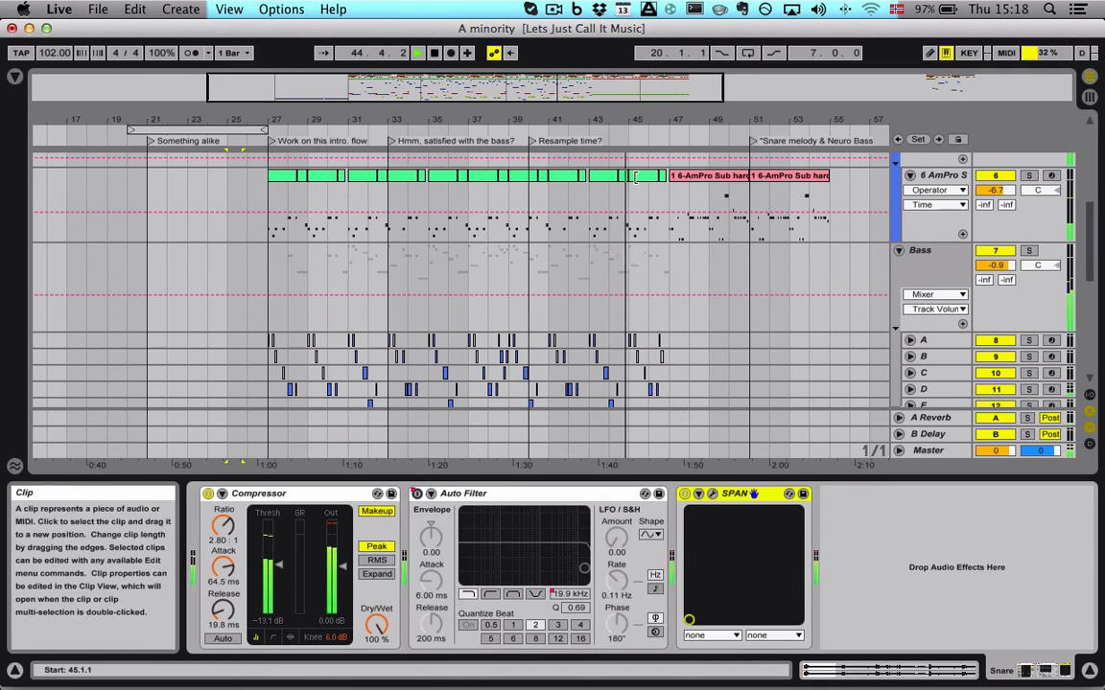
- Examine the drum, sub and bass tracks up to bar 55 during playback, zooming in around the "Snare melody & Neuro Bass" locator
scroll(642, 192, up, 3)
scroll(645, 198, up, 1)
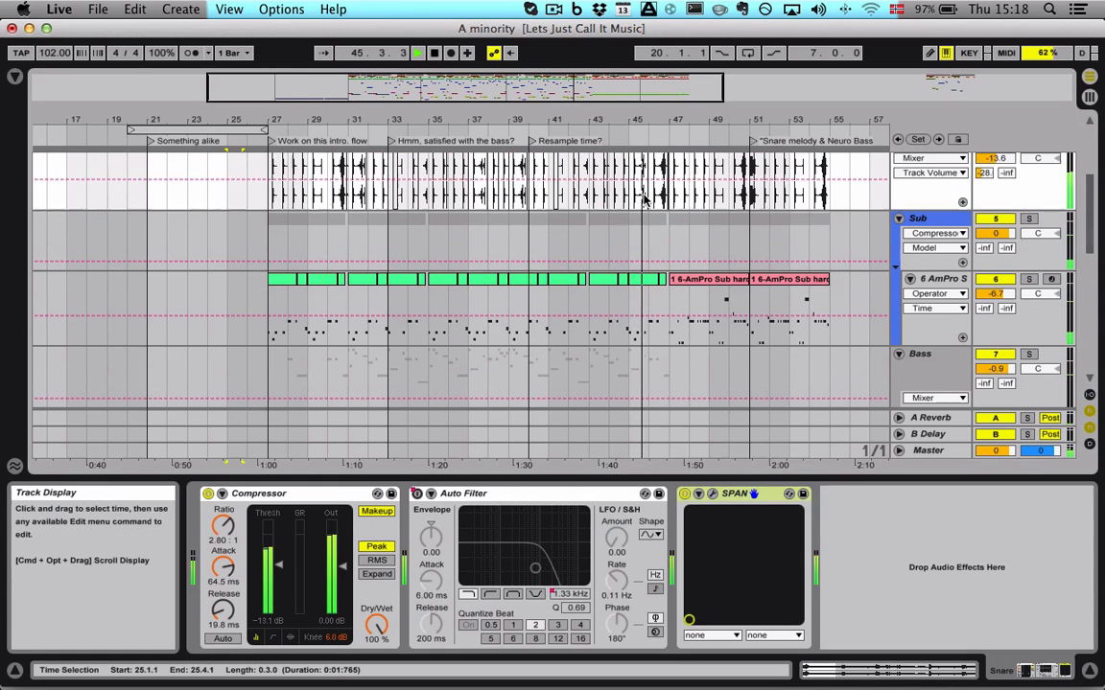
scroll(645, 198, right, 3)
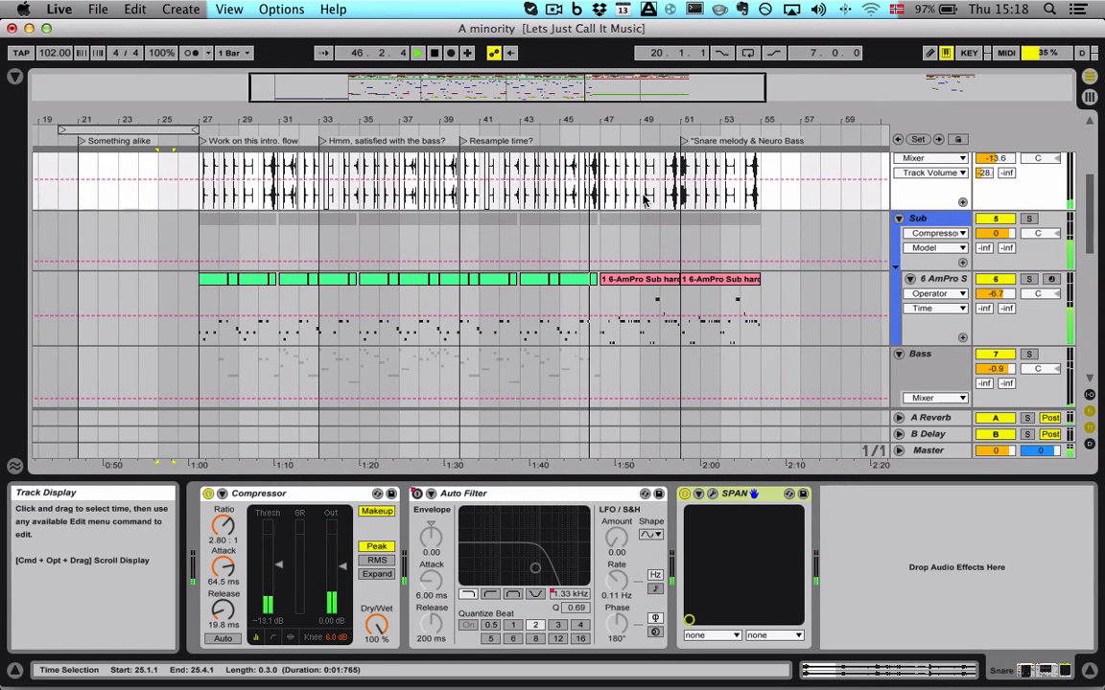
scroll(644, 198, right, 2)
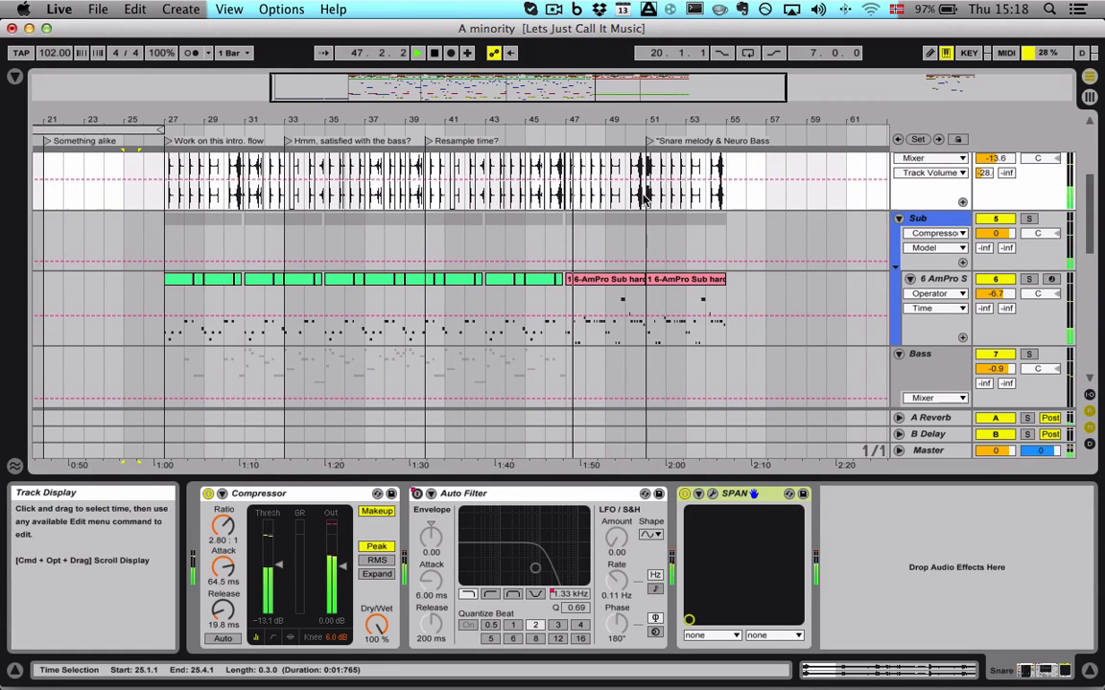
scroll(644, 197, up, 5)
scroll(645, 200, down, 4)
scroll(645, 204, up, 1)
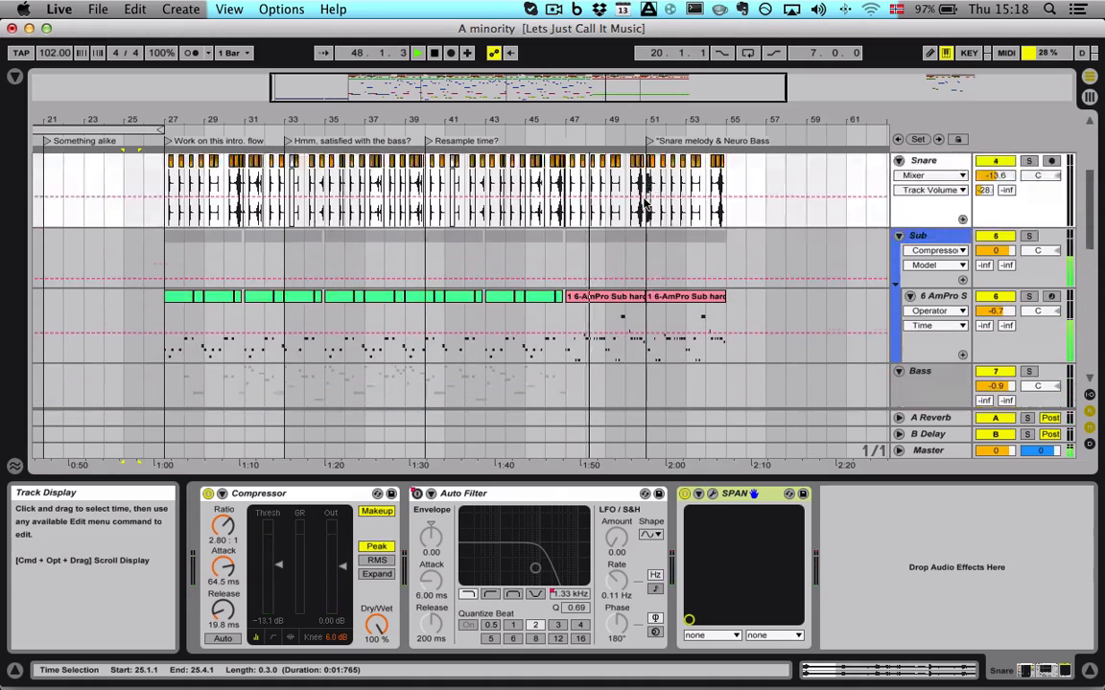
scroll(644, 204, up, 4)
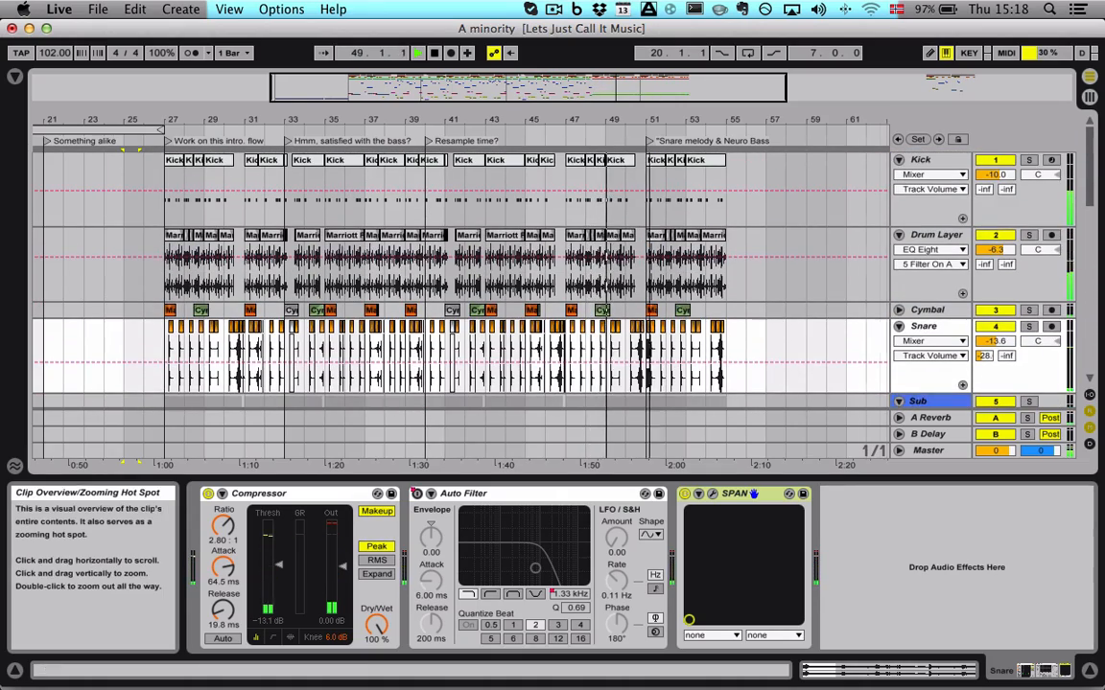
drag(647, 85, 646, 114)
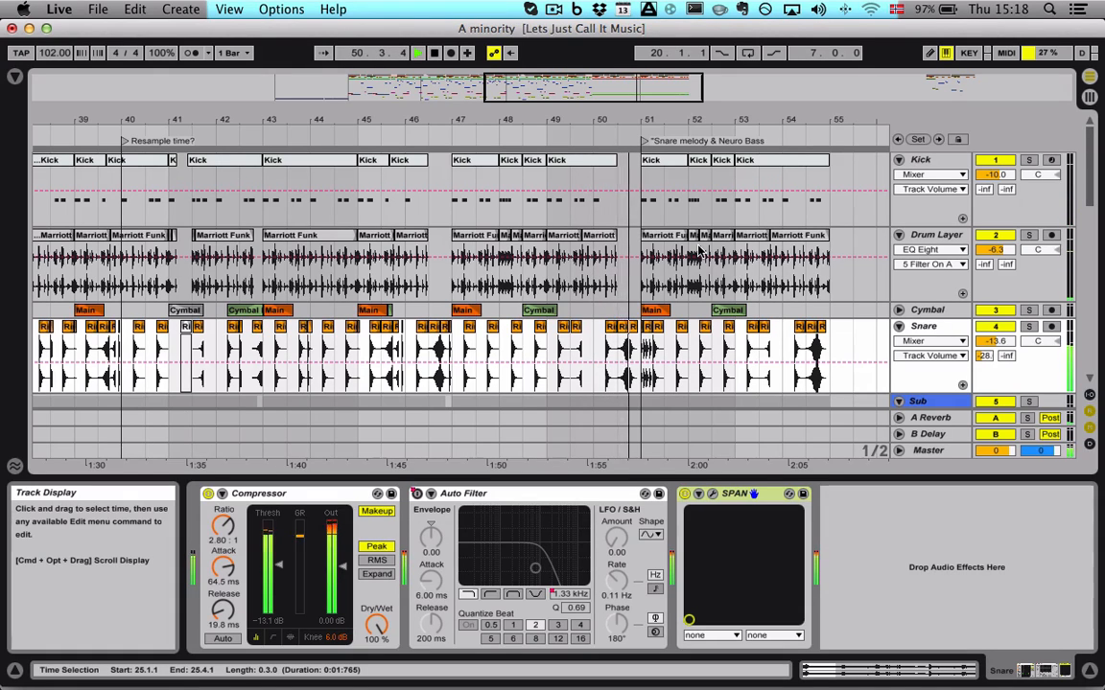
scroll(698, 251, right, 2)
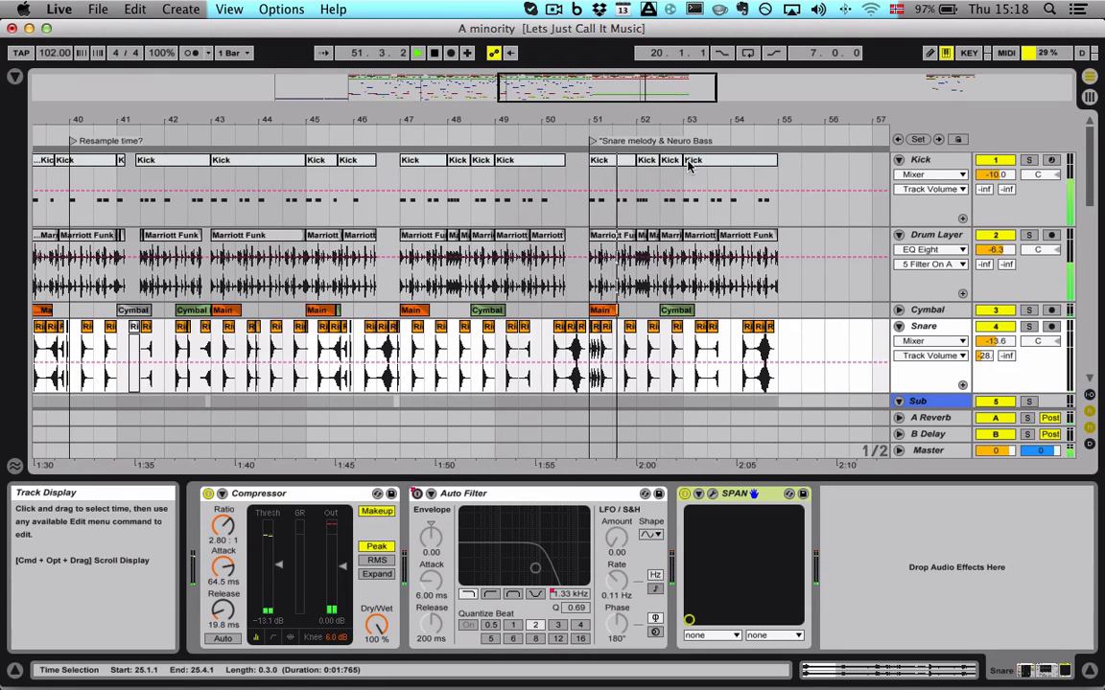
- Set the transposition of the first two Ring snare 2 clips, at 27.2 and 27.4, to 0 semitones together
mouse_move(646, 87)
mouse_down()
mouse_move(656, 107)
mouse_move(662, 90)
mouse_up()
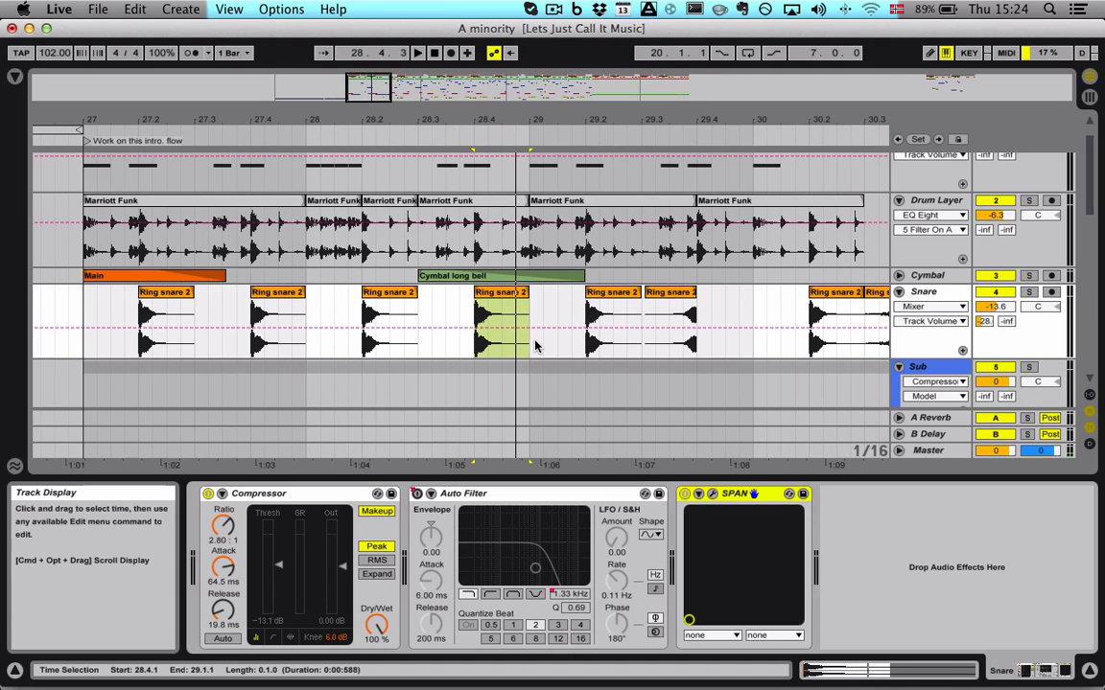
click(178, 300)
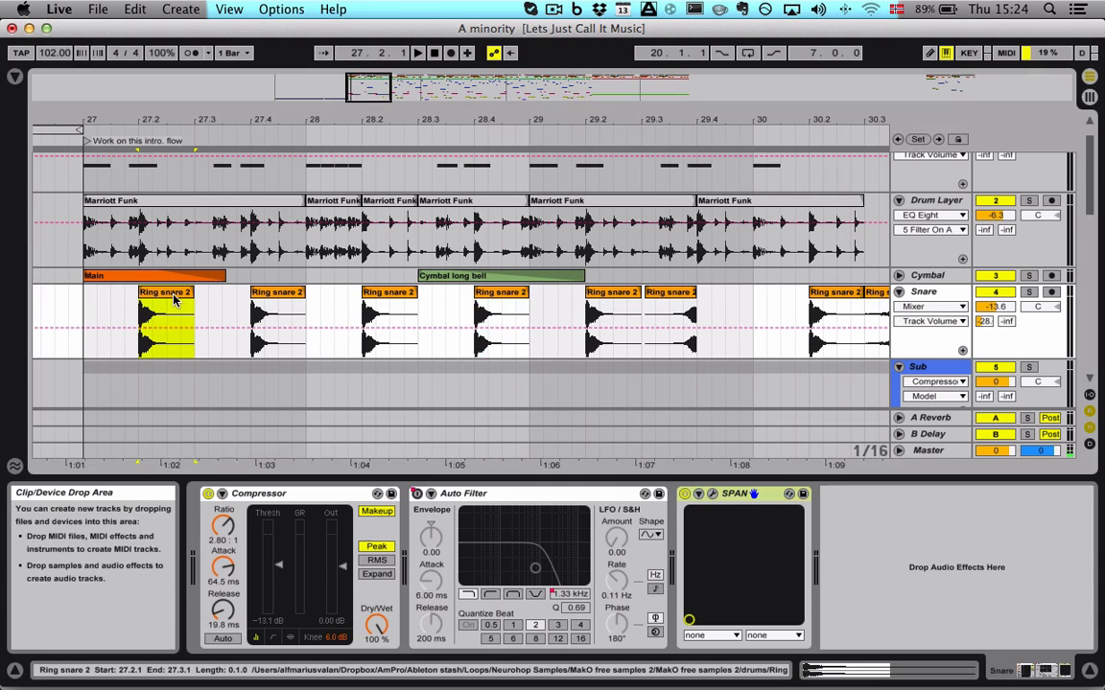
double_click(176, 298)
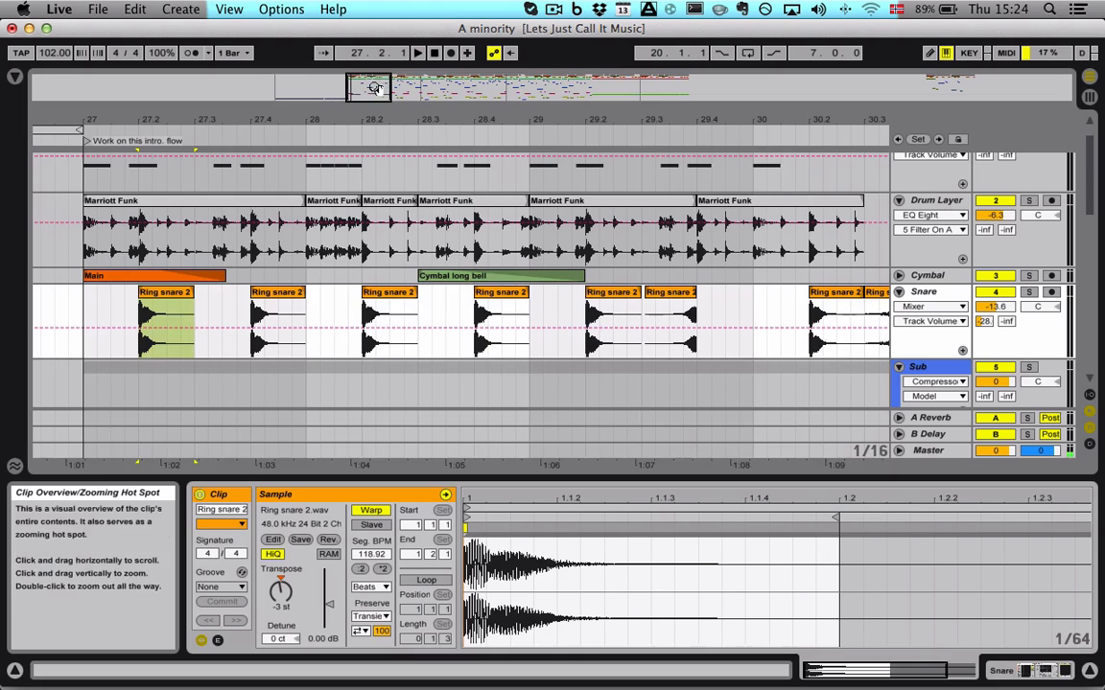
drag(372, 83, 353, 423)
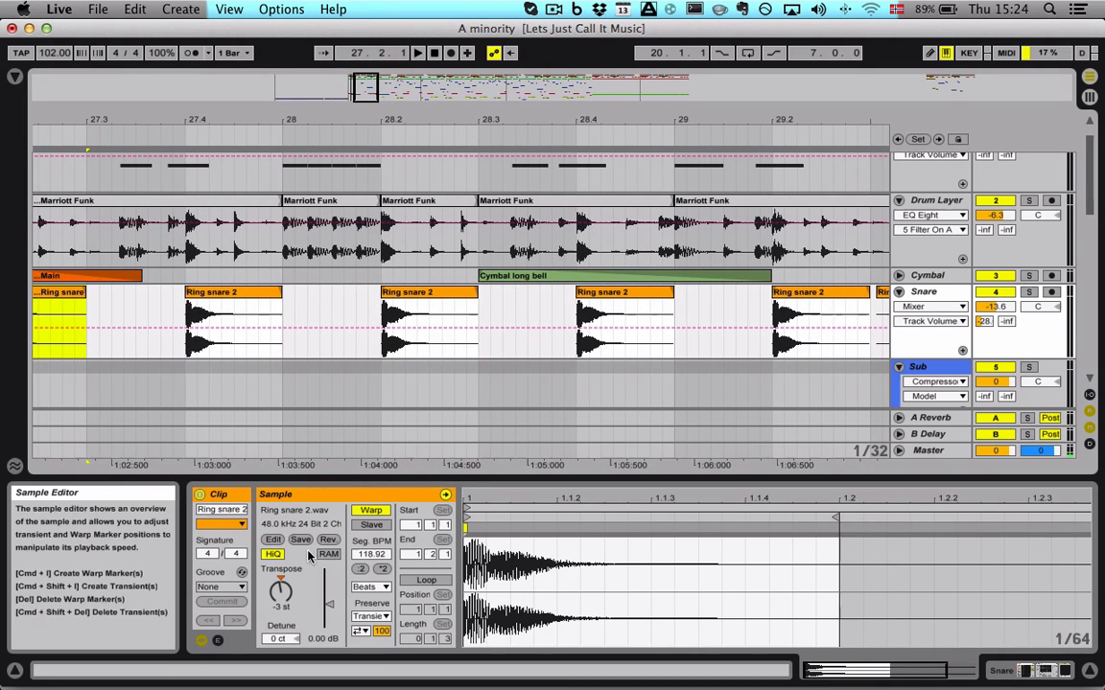
scroll(253, 318, left, 3)
scroll(253, 318, left, 2)
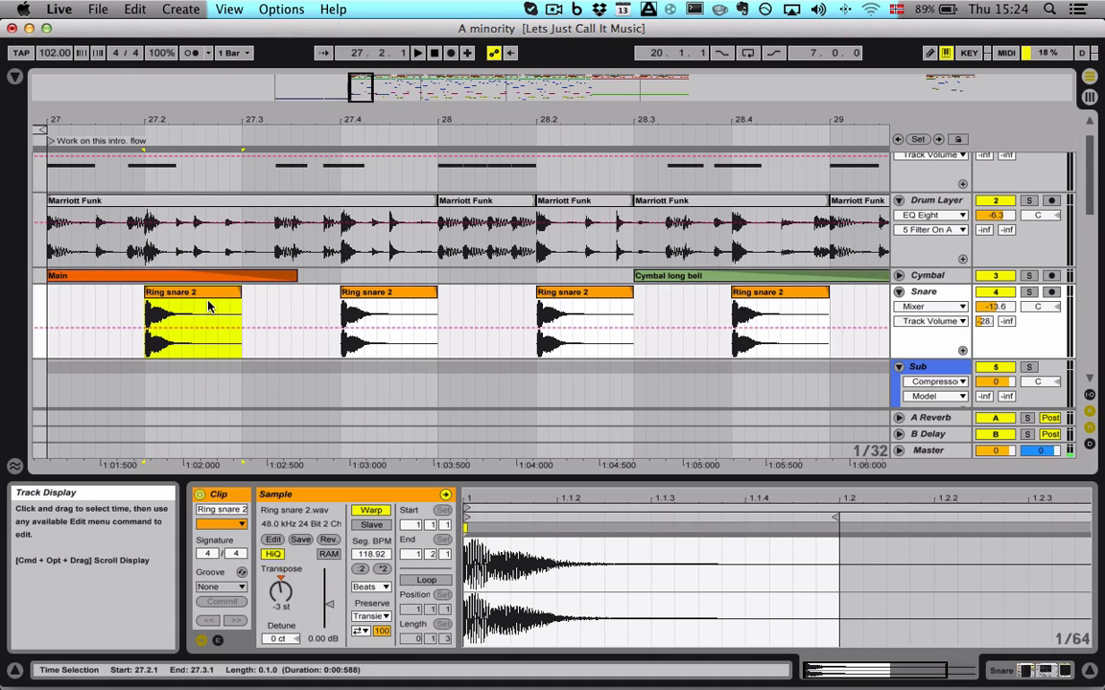
click(58, 293)
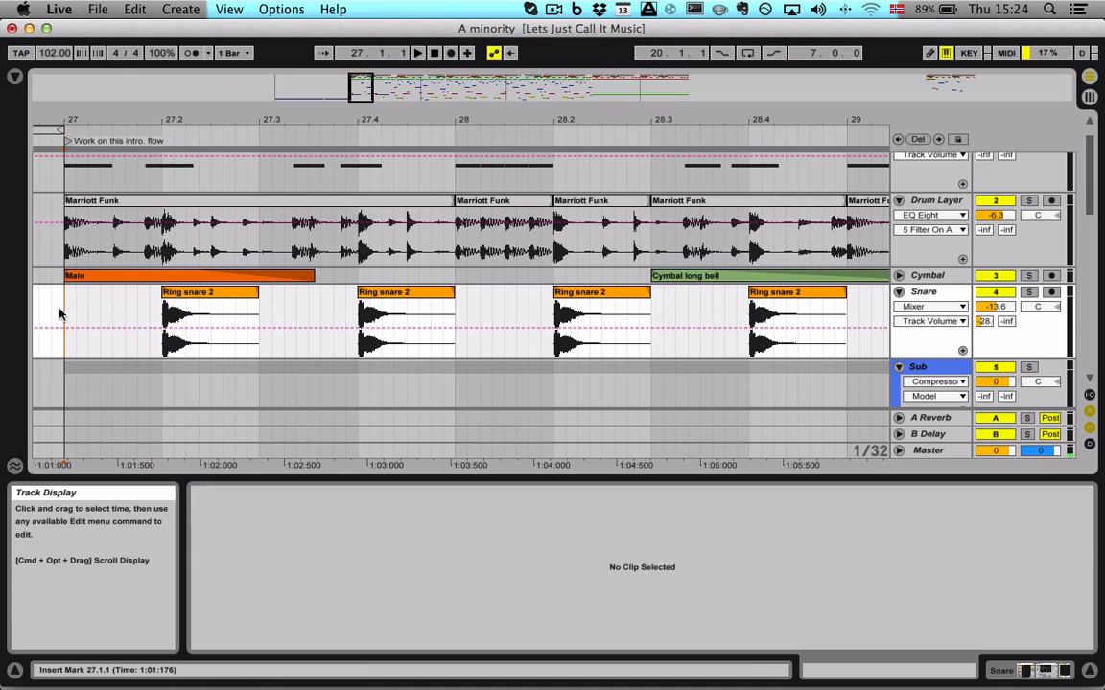
click(221, 288)
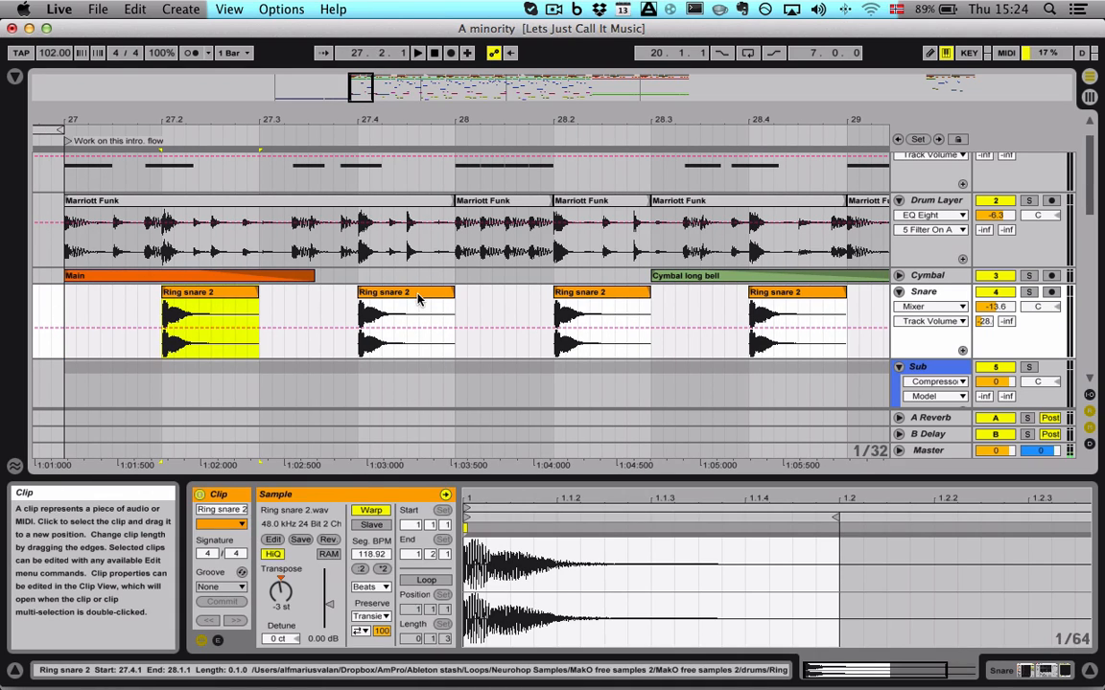
shift+click(384, 292)
click(279, 581)
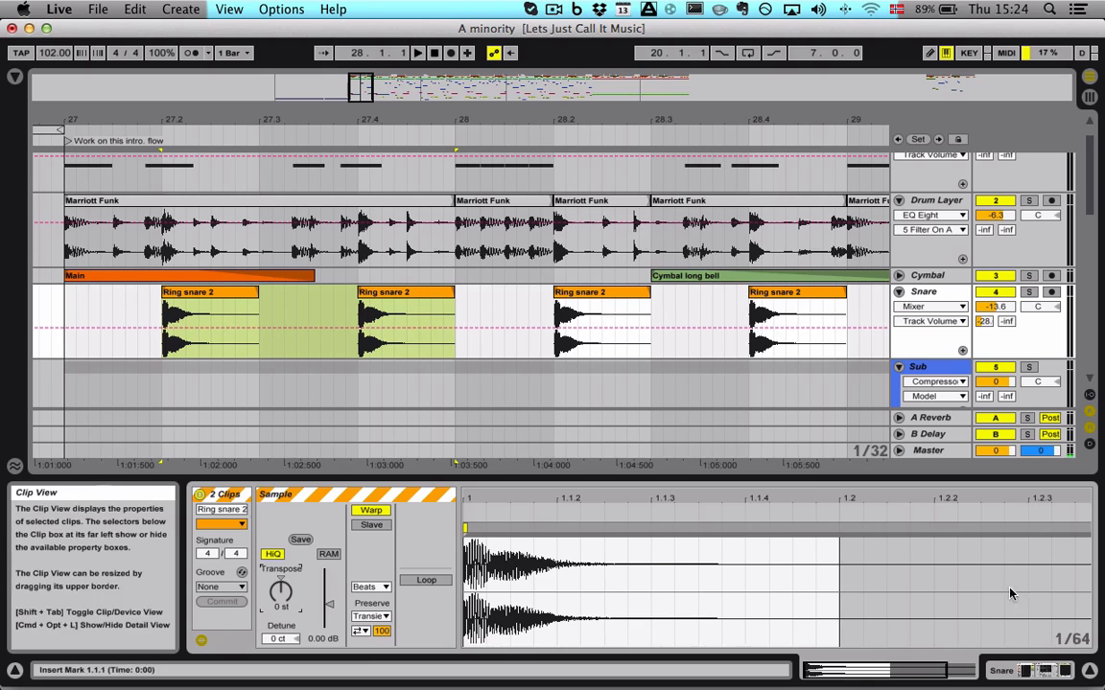
- Show the Snare track's devices and play the arrangement from bar 27 to hear the opening snare hits
click(1025, 672)
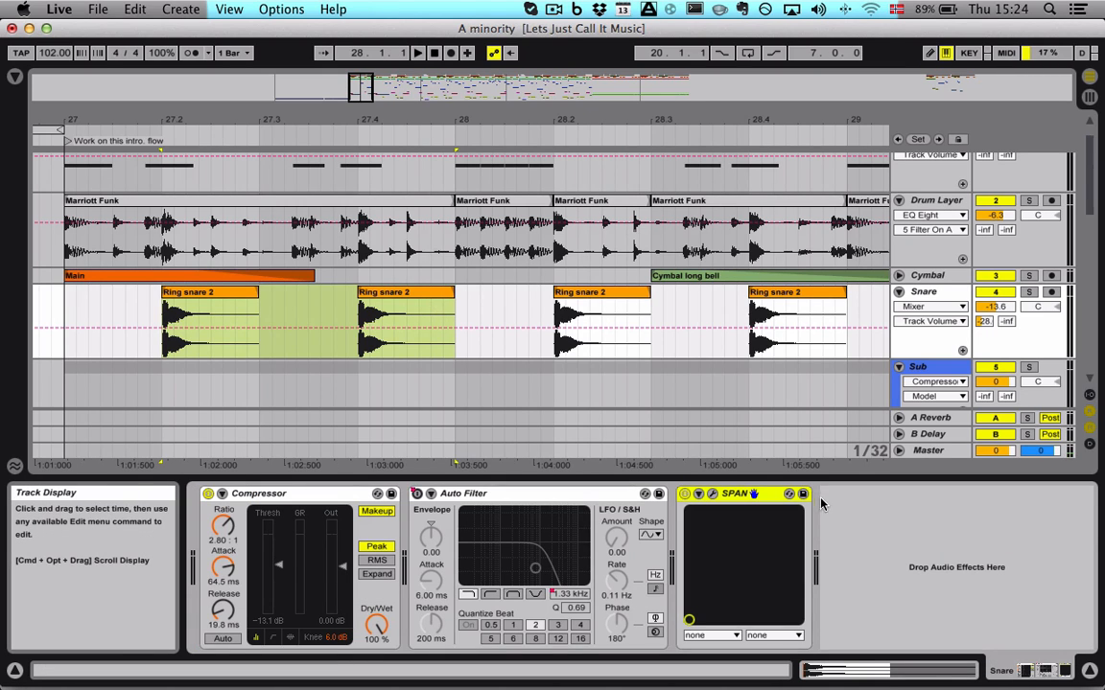
click(74, 279)
key(space)
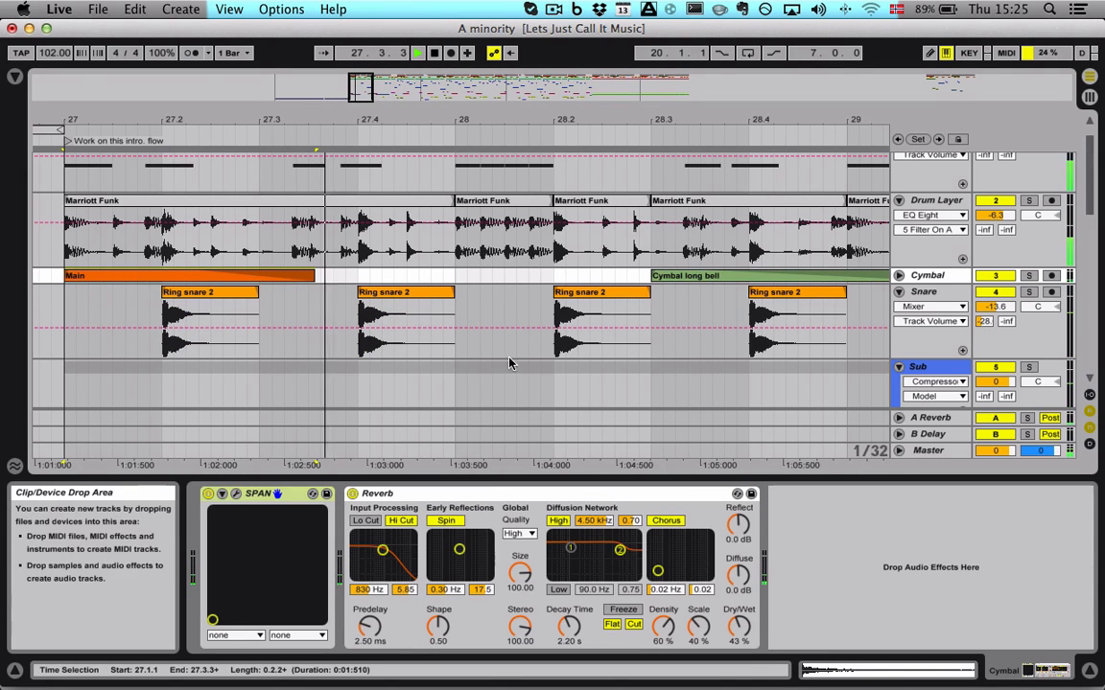
key(space)
key(space)
click(235, 296)
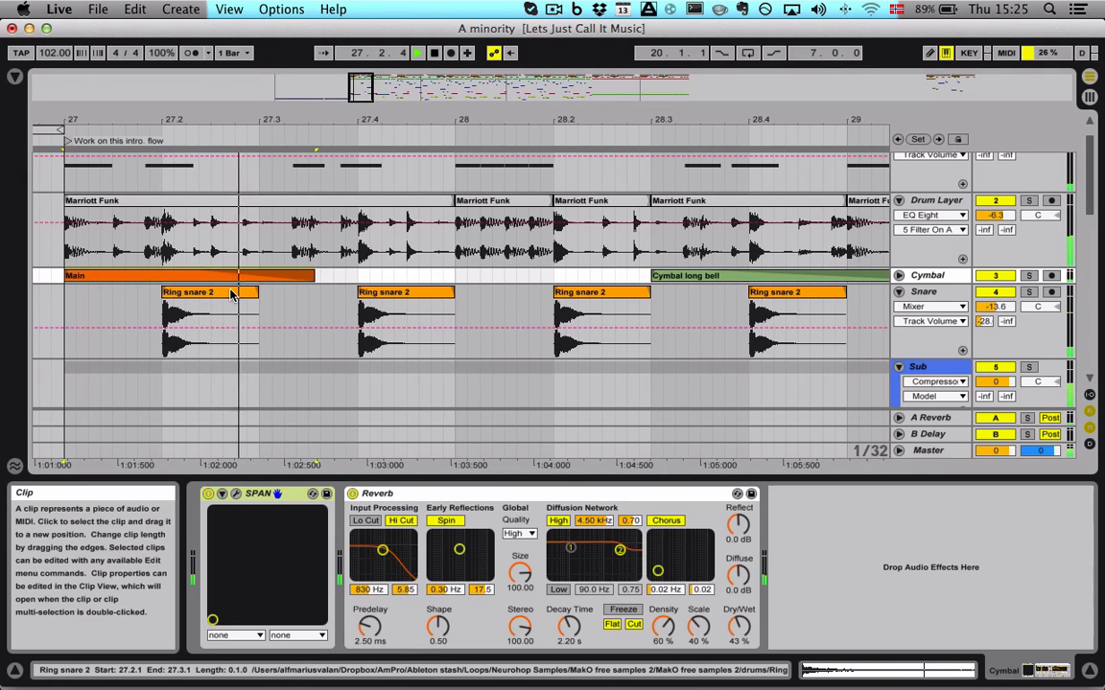
key(space)
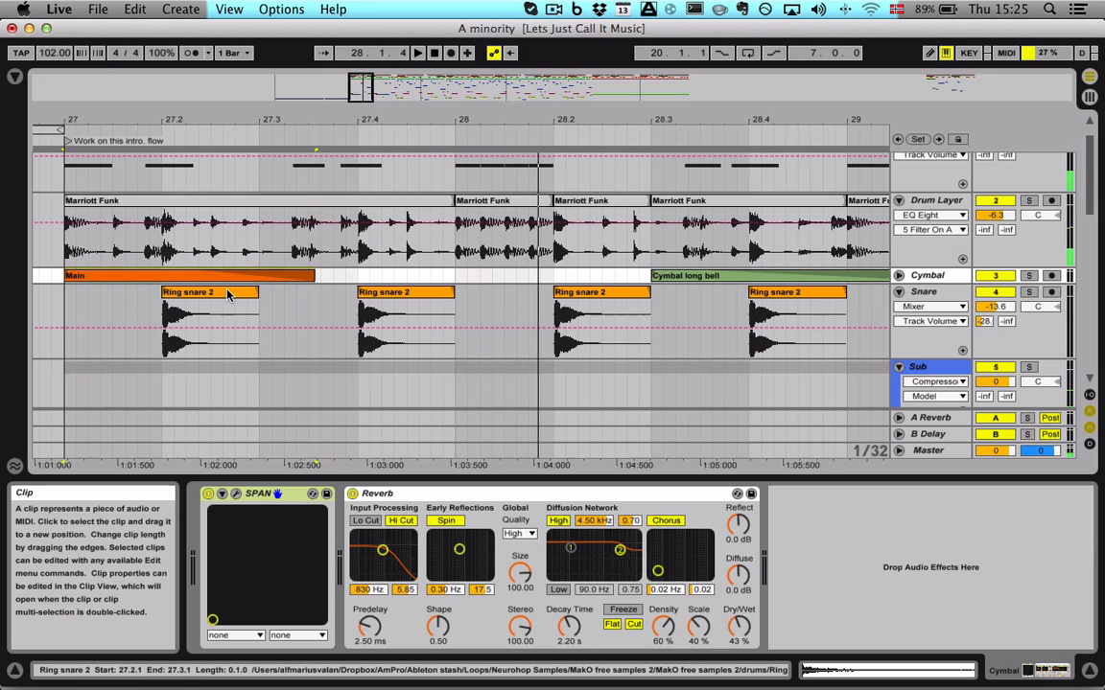
- Open the Snare track's SPAN analyzer and play the Ring snare 2 clip at 27.2 repeatedly to examine its spectrum peak
click(225, 296)
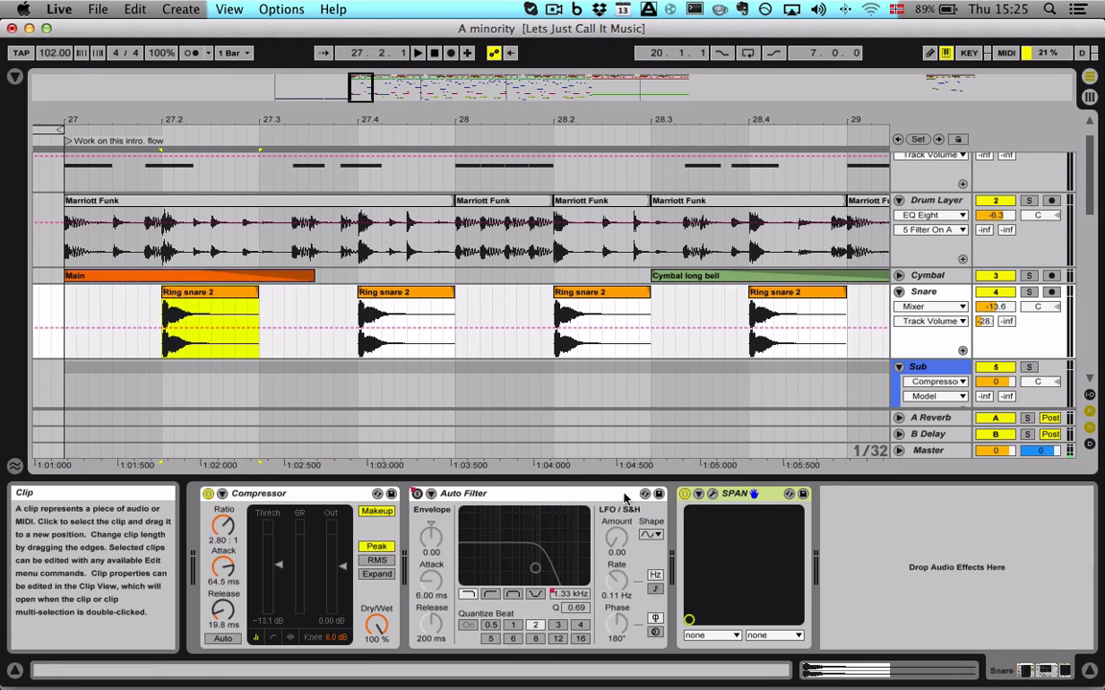
click(712, 494)
drag(455, 69, 455, 333)
key(space)
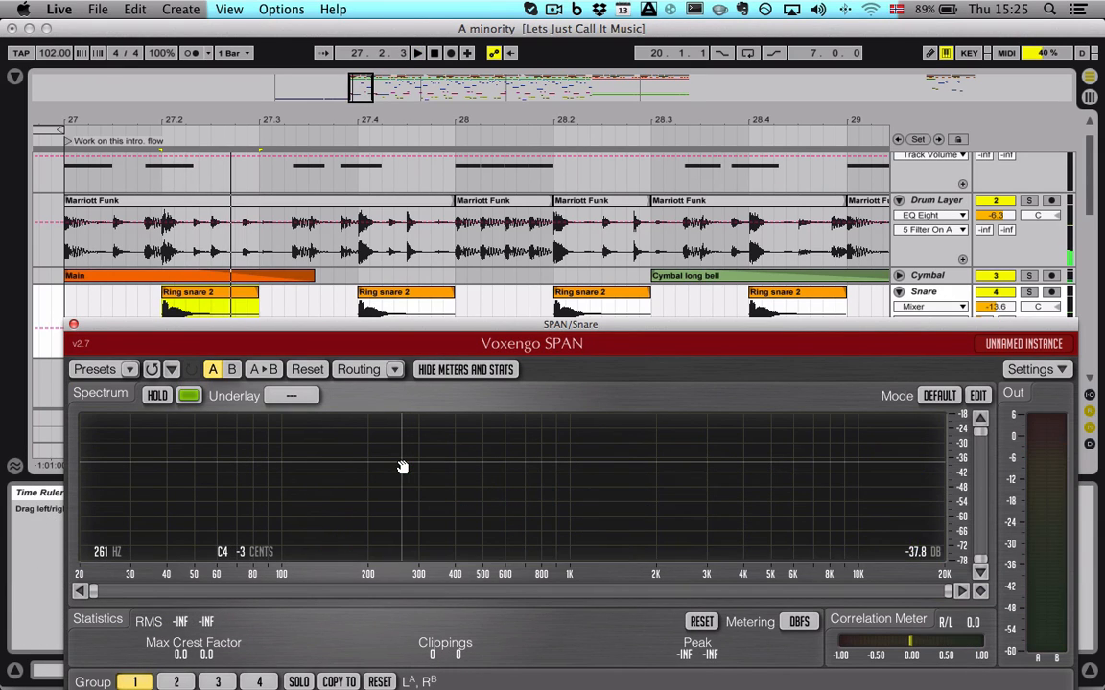
key(space)
key(space)
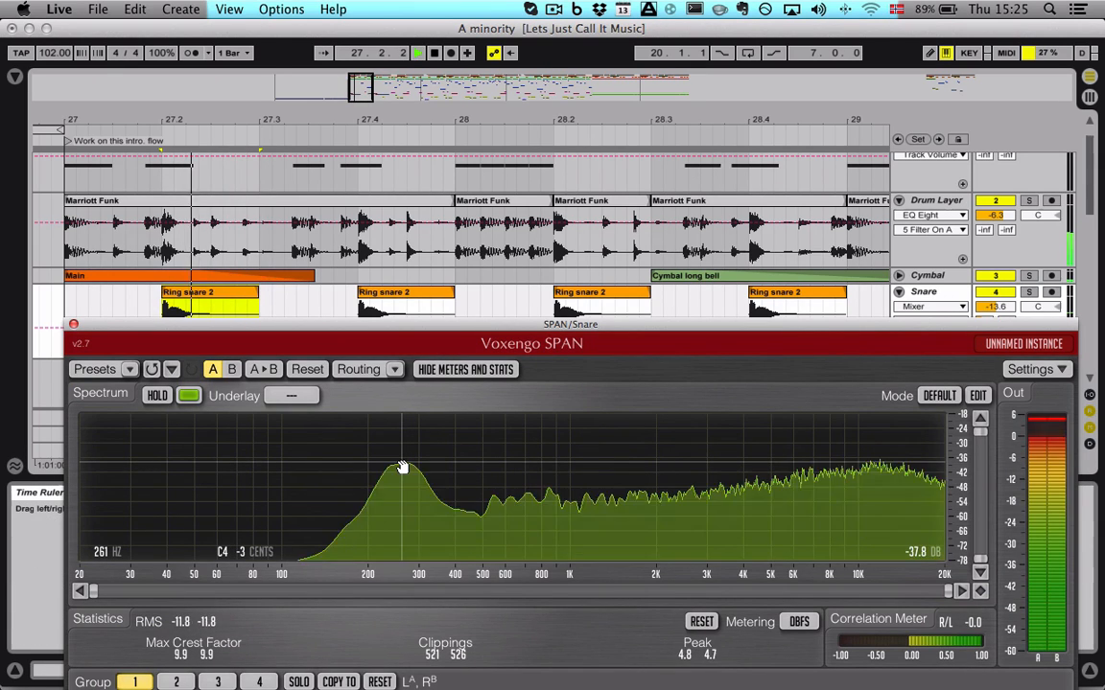
key(space)
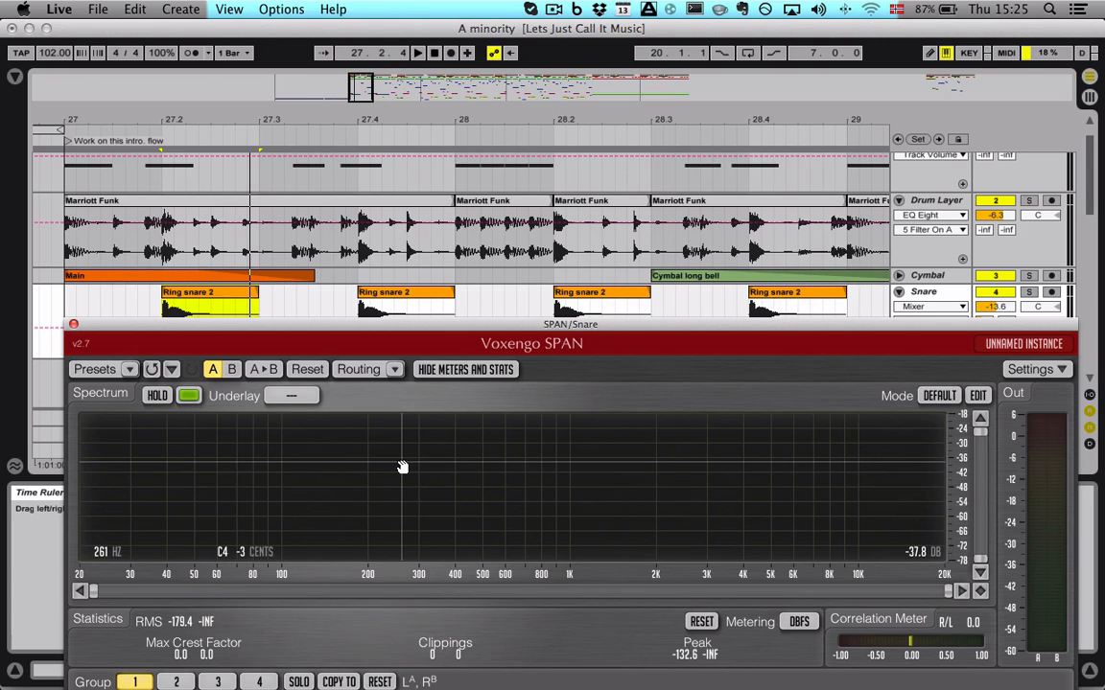
key(space)
key(space)
key(space)
key(space)
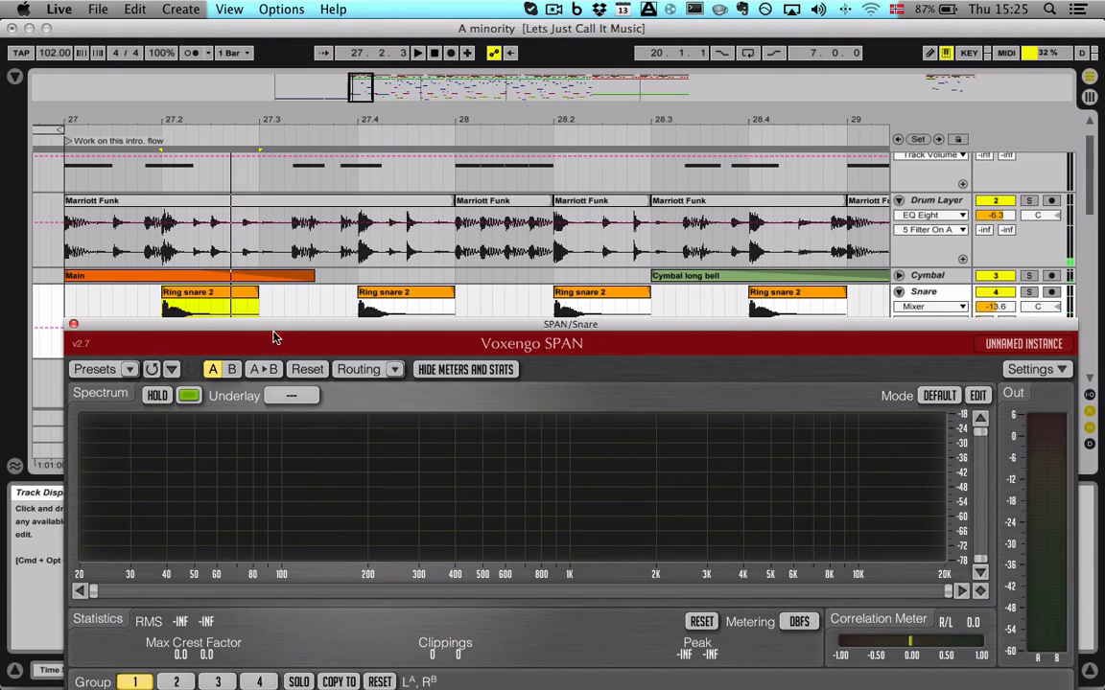
- Move the SPAN window out of the way and transpose the Ring snare 2 clips at 27.2 and 27.4 to -4 semitones
drag(274, 327, 260, 433)
shift+click(380, 296)
drag(394, 423, 393, 683)
double_click(374, 294)
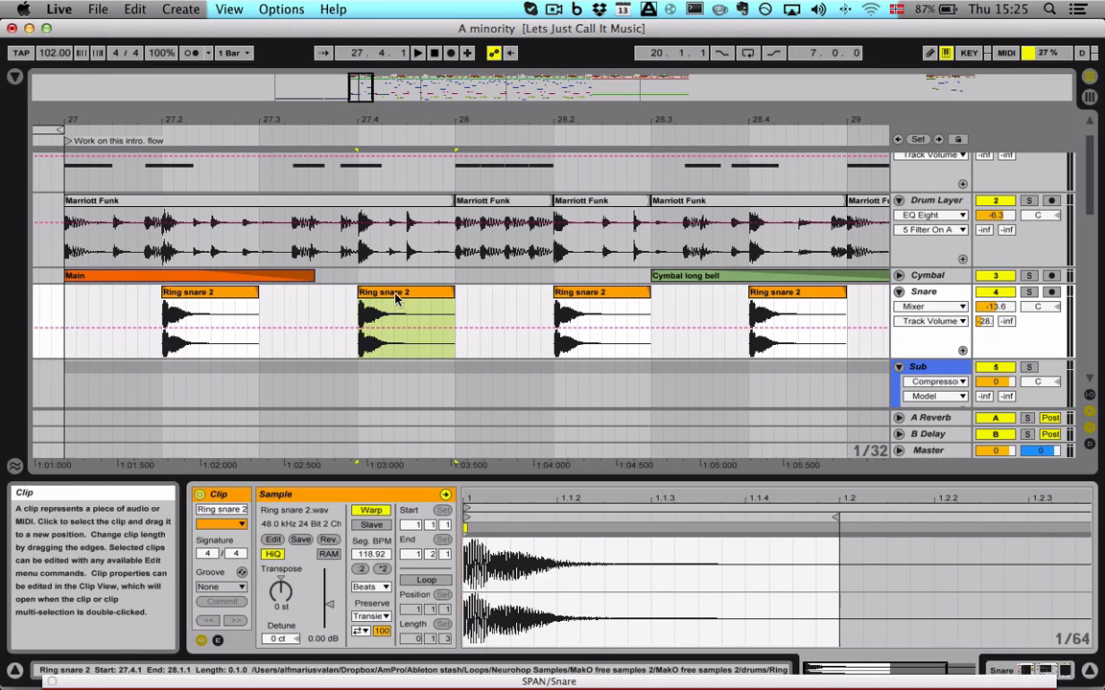
shift+click(374, 296)
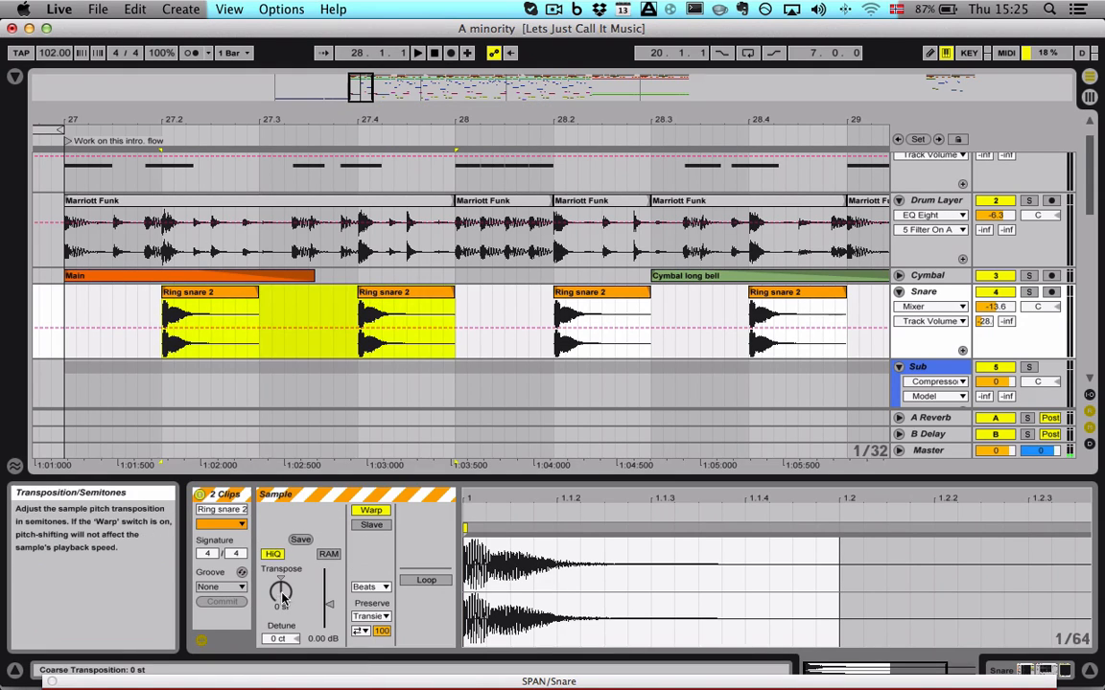
drag(280, 592, 280, 610)
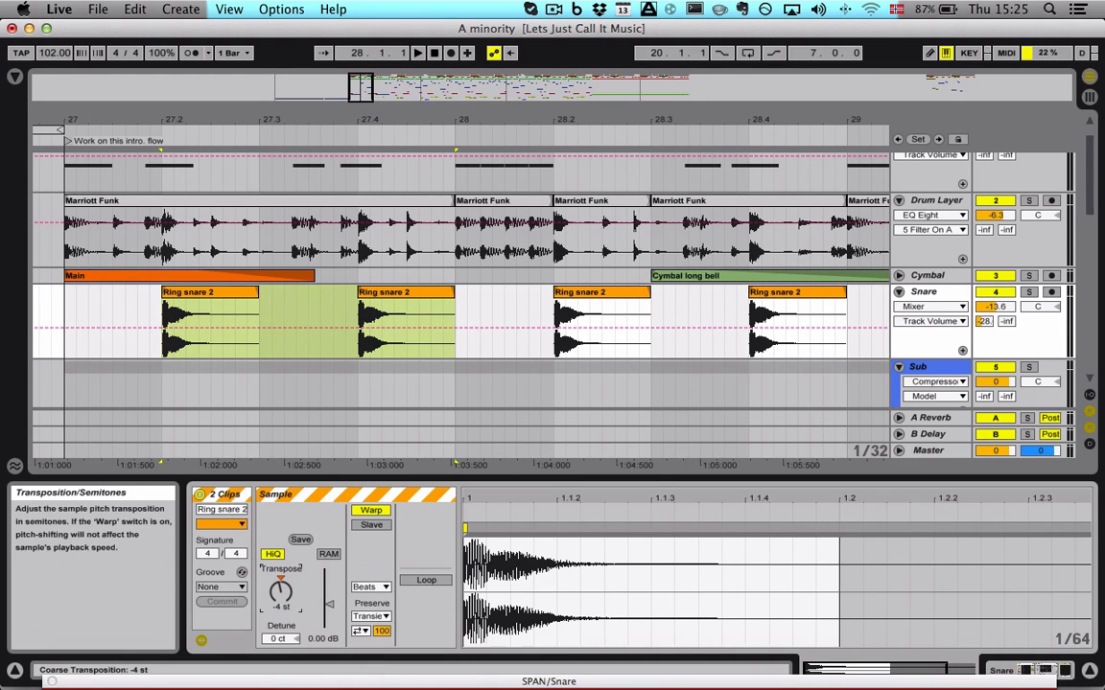
- Play from bar 27 with the SPAN analyzer shown to examine the retuned snares' spectrum, and close the analyzer
click(67, 307)
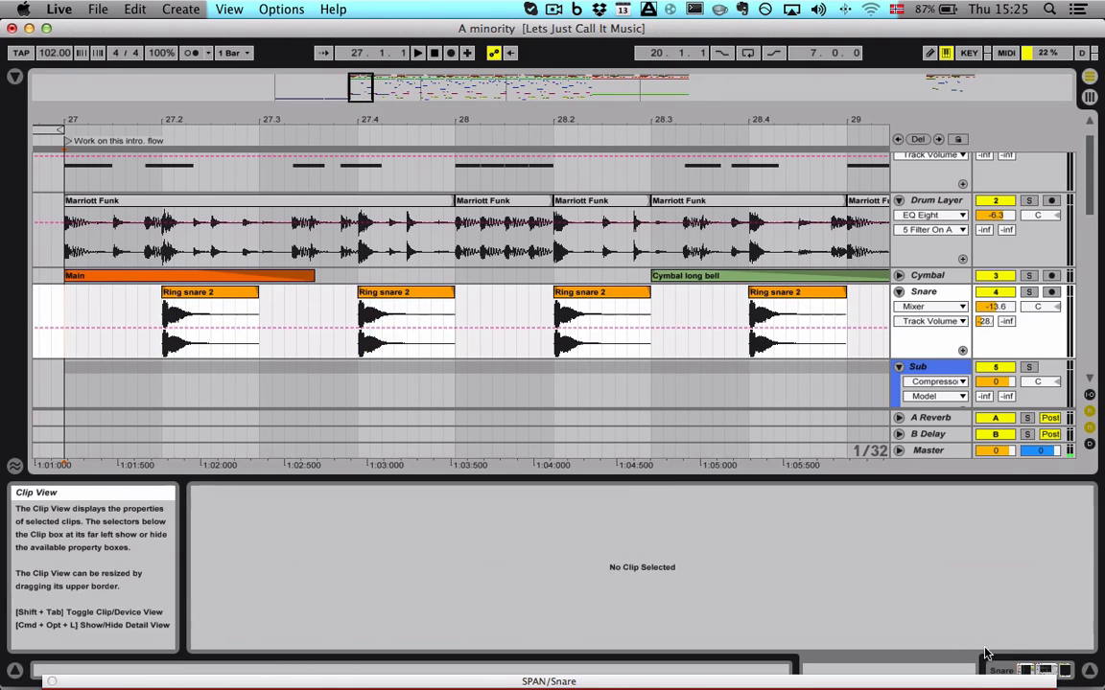
key(shift+Tab)
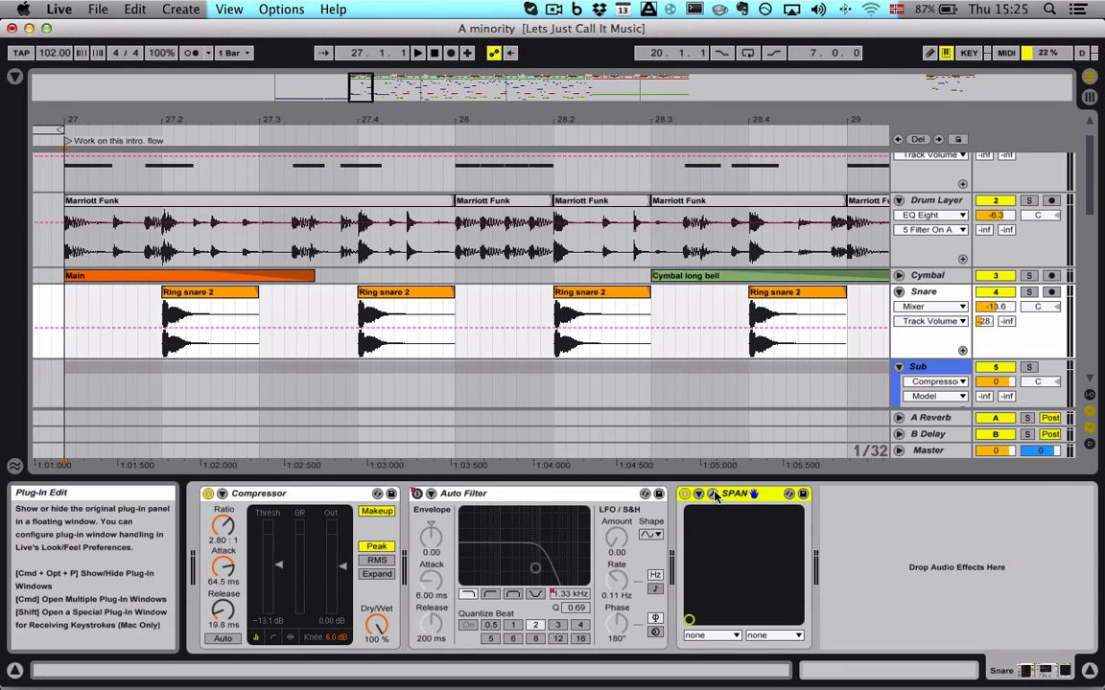
click(711, 493)
key(space)
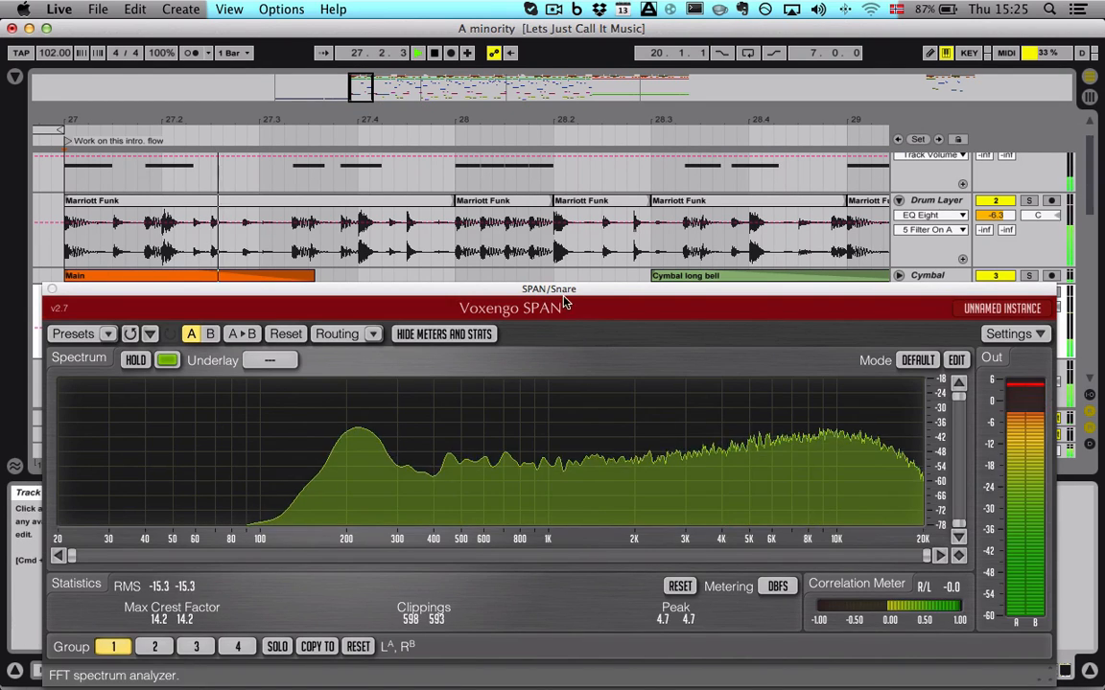
drag(565, 297, 442, 477)
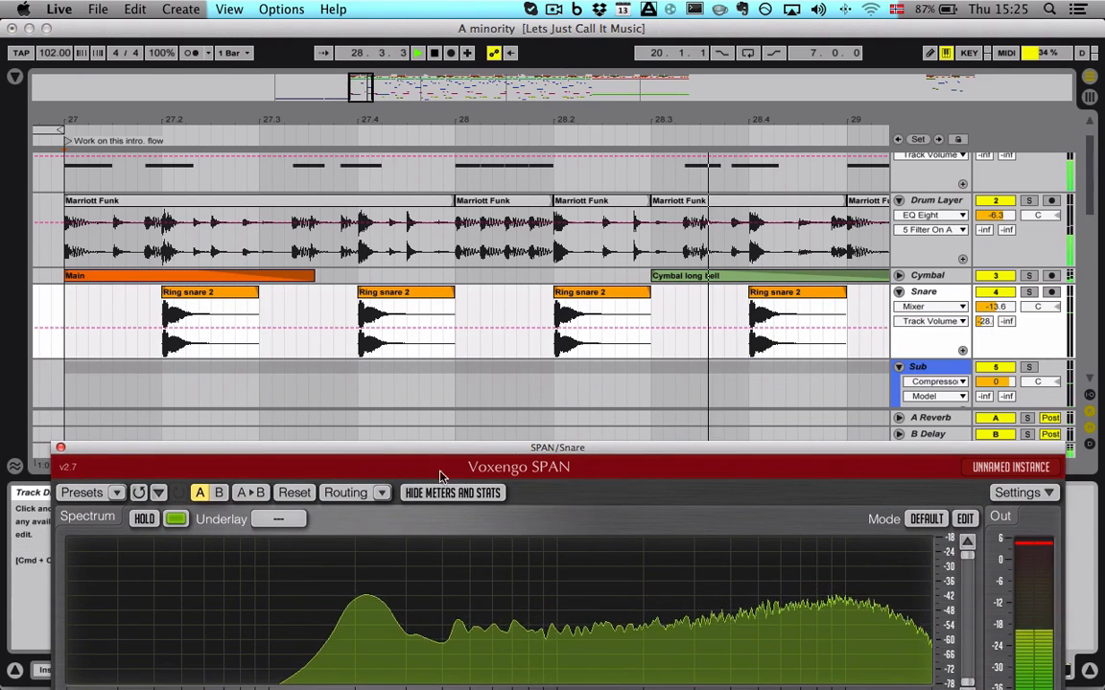
click(60, 448)
- Set the transposition of the Ring snare 2 clip at 28.4 to 0 semitones
click(783, 293)
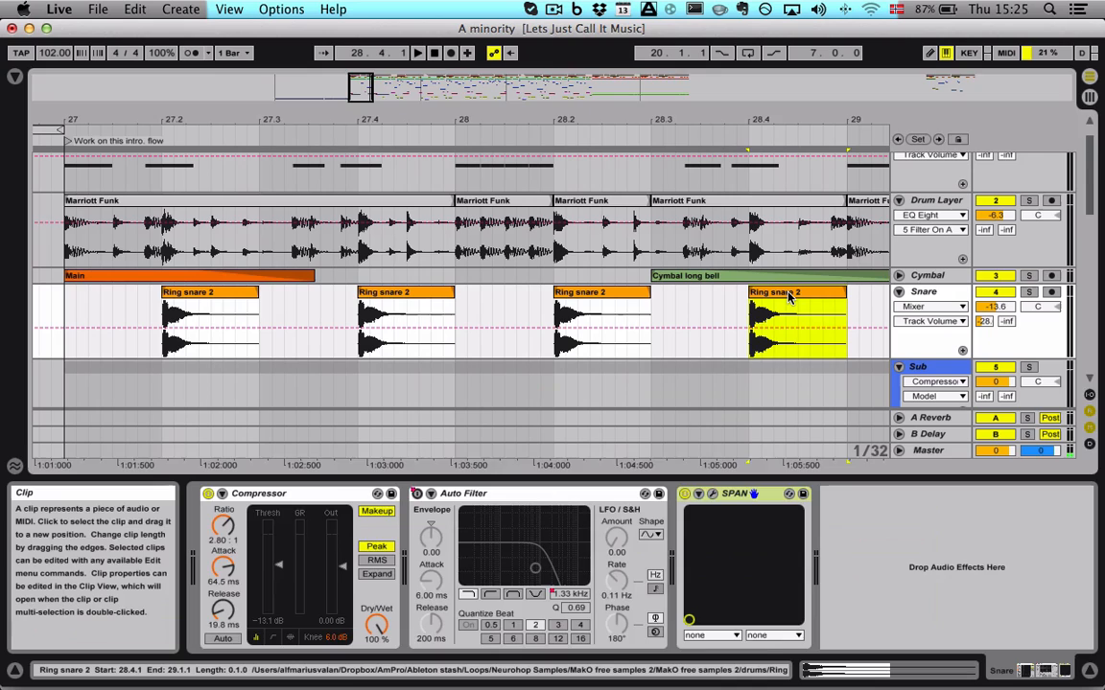
double_click(784, 293)
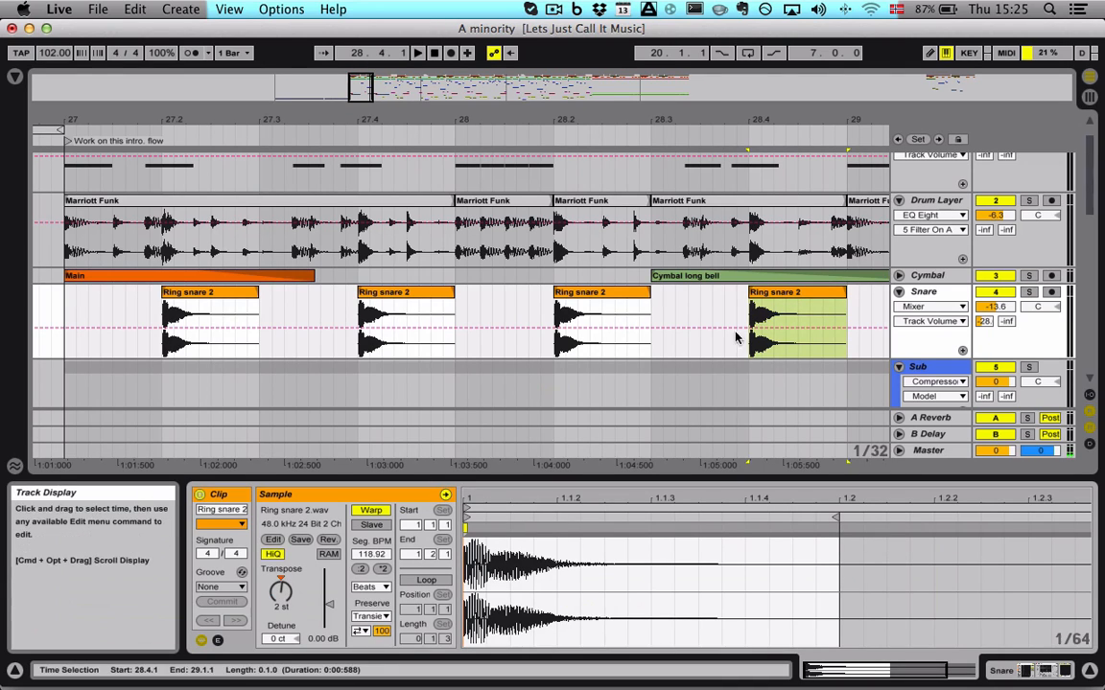
scroll(760, 235, right, 3)
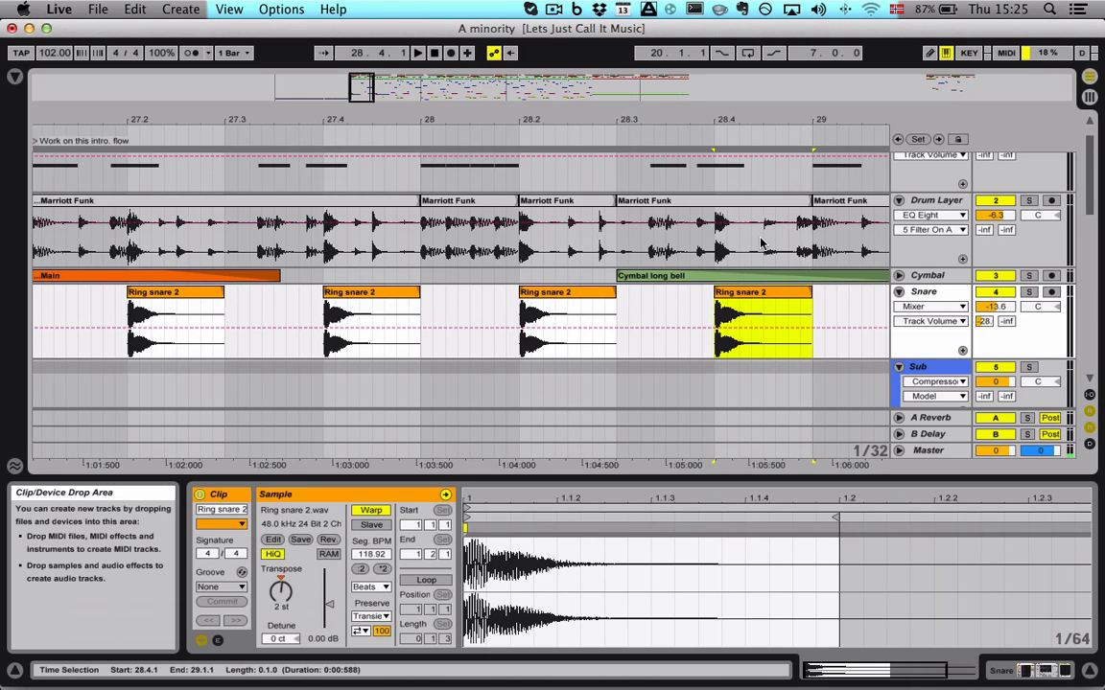
drag(362, 87, 362, 48)
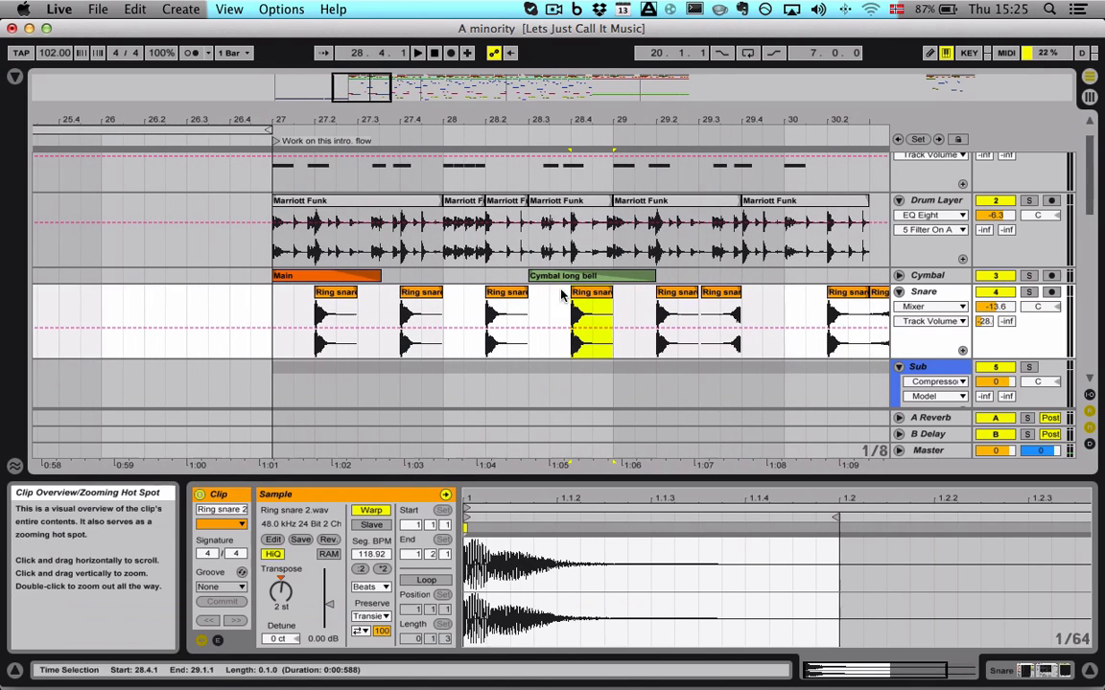
drag(292, 586, 293, 596)
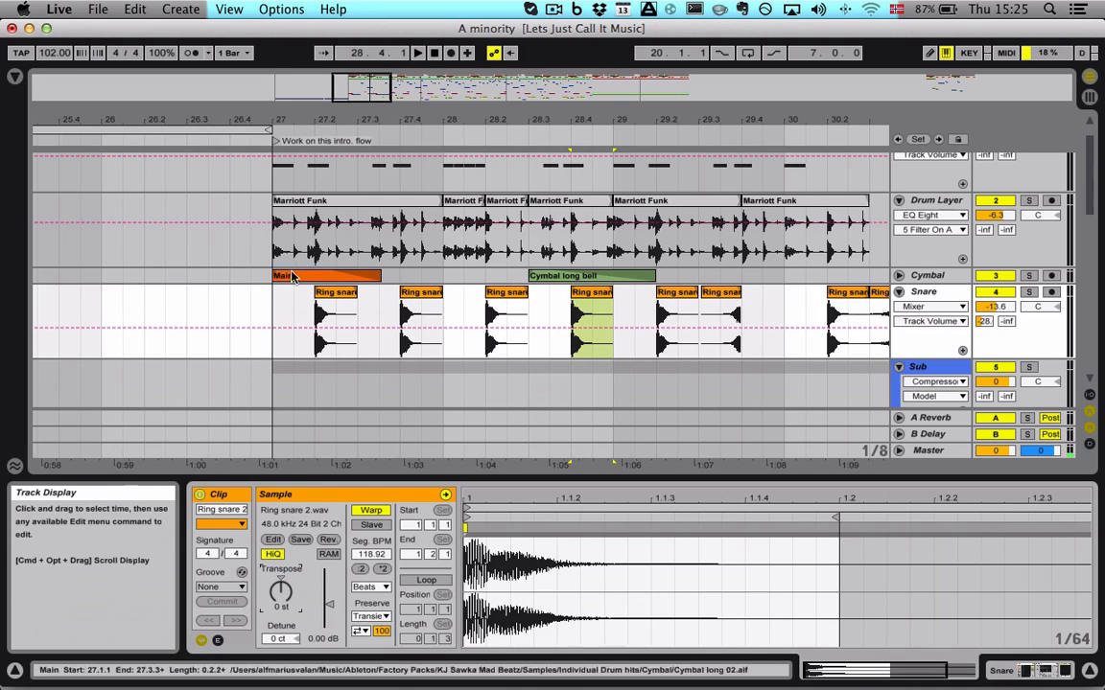
- Play from bar 27 and check the transposition of successive Ring snare 2 clips up to the reversed one at 30.3
click(277, 297)
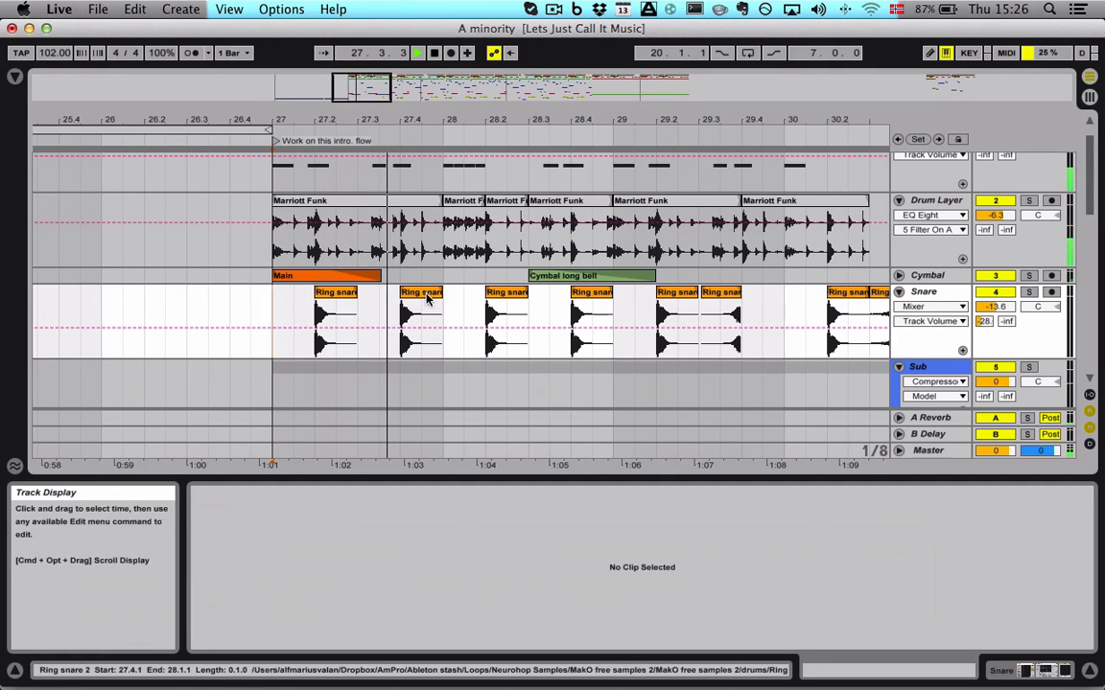
click(519, 294)
click(587, 295)
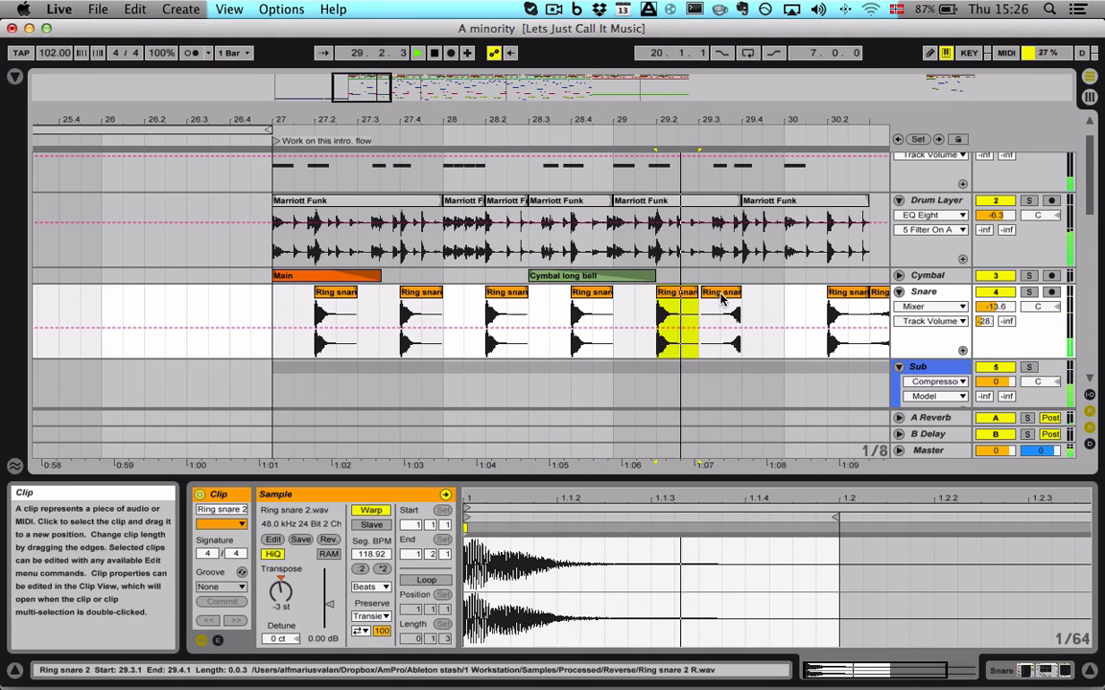
click(719, 295)
click(767, 295)
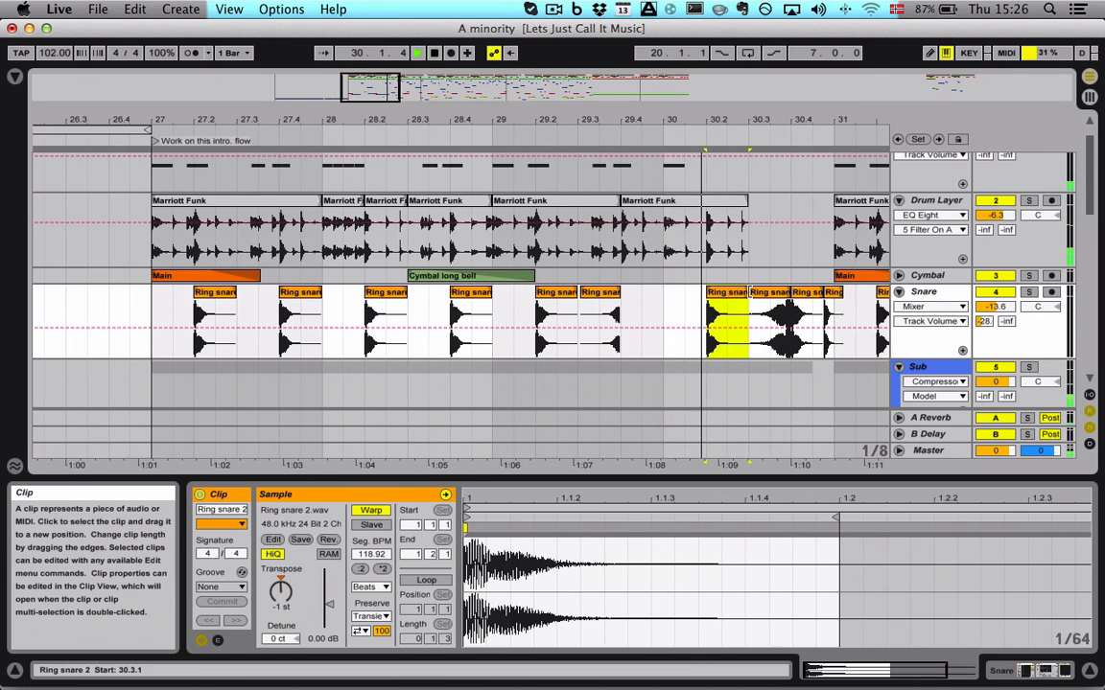
click(738, 295)
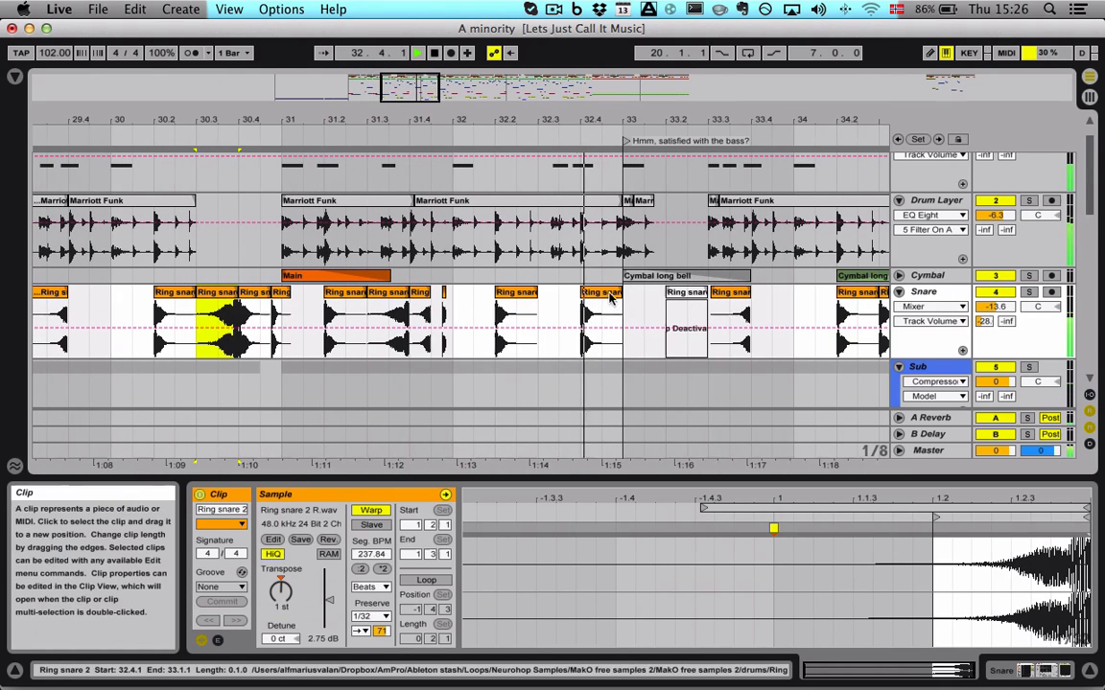
- Set the transposition of the Ring snare 2 clip at 32.4 to 1 semitone
click(522, 303)
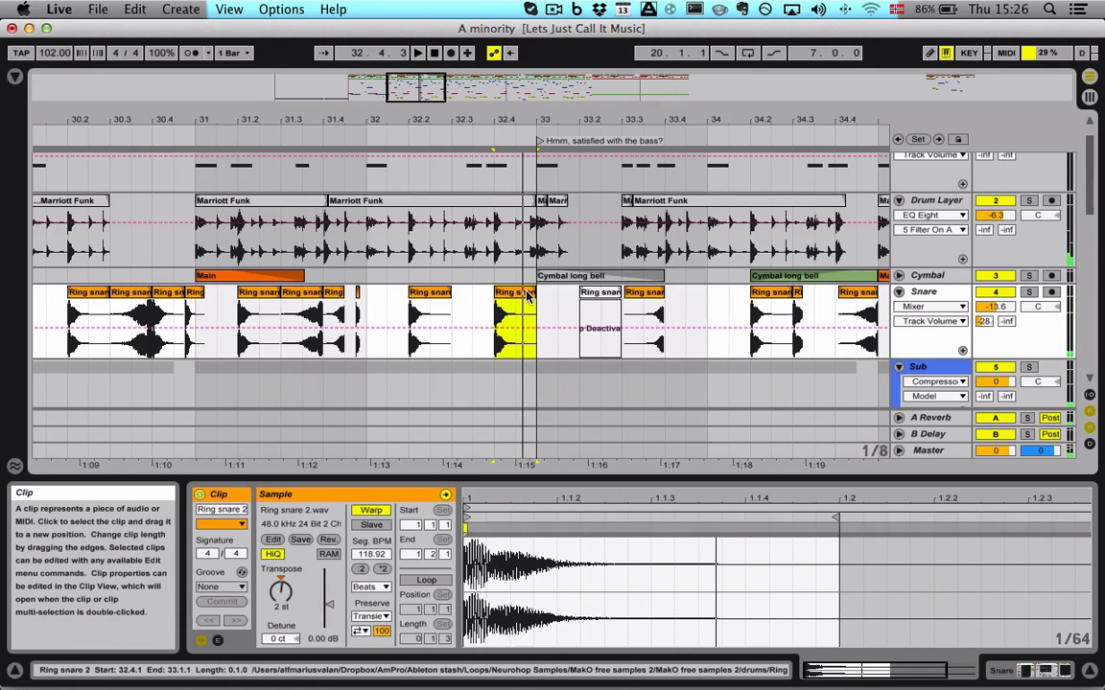
drag(278, 601, 278, 592)
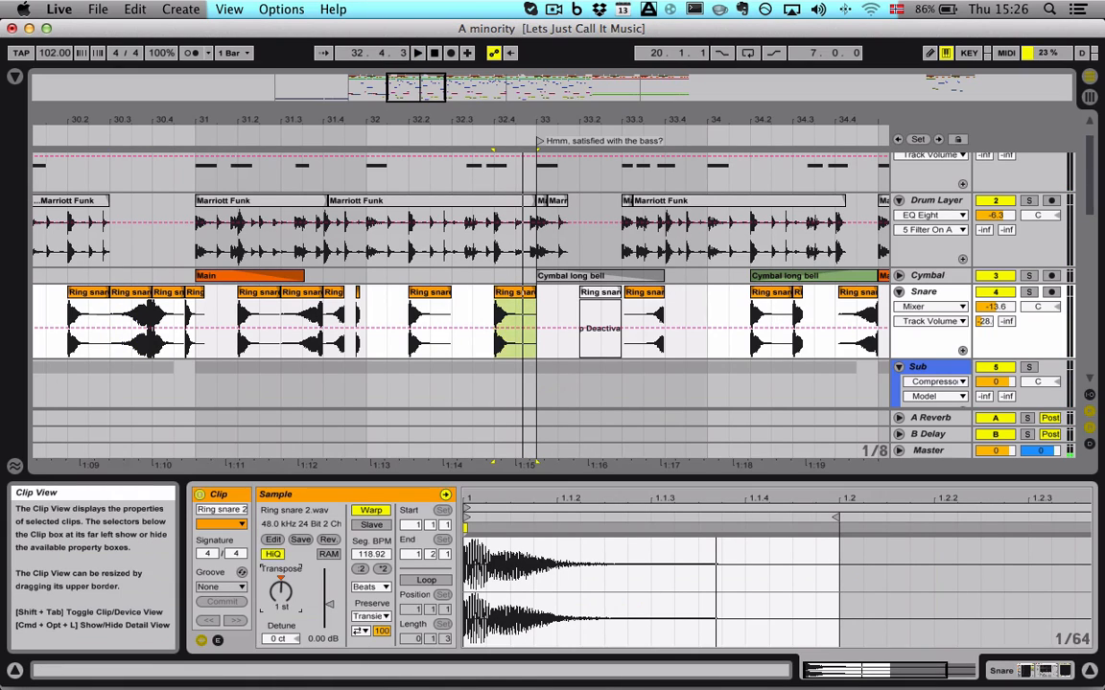
- Play from the Ring snare 2 clip at 30.4.4 and check the transposition of the clips up to 34.2
click(195, 316)
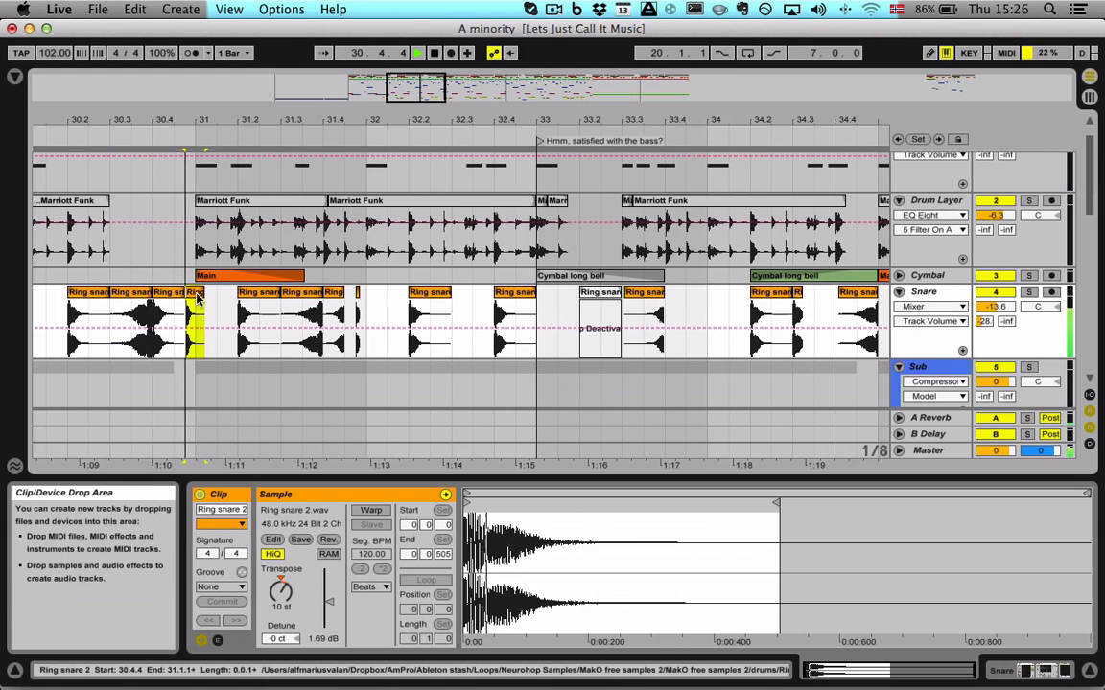
key(space)
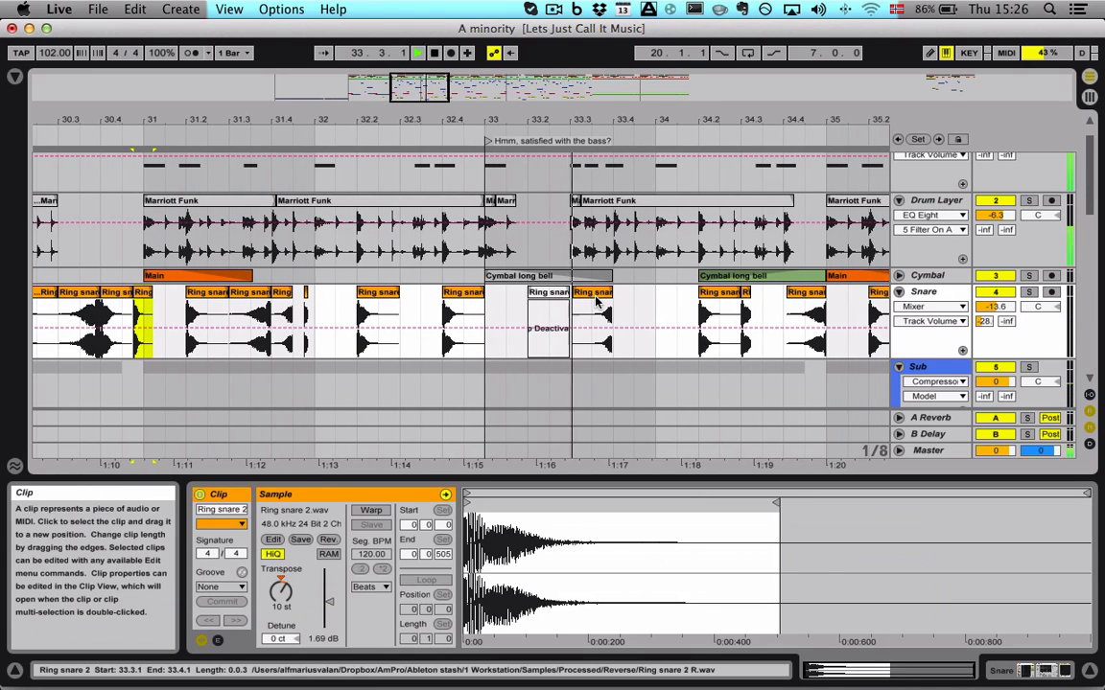
click(602, 303)
click(679, 305)
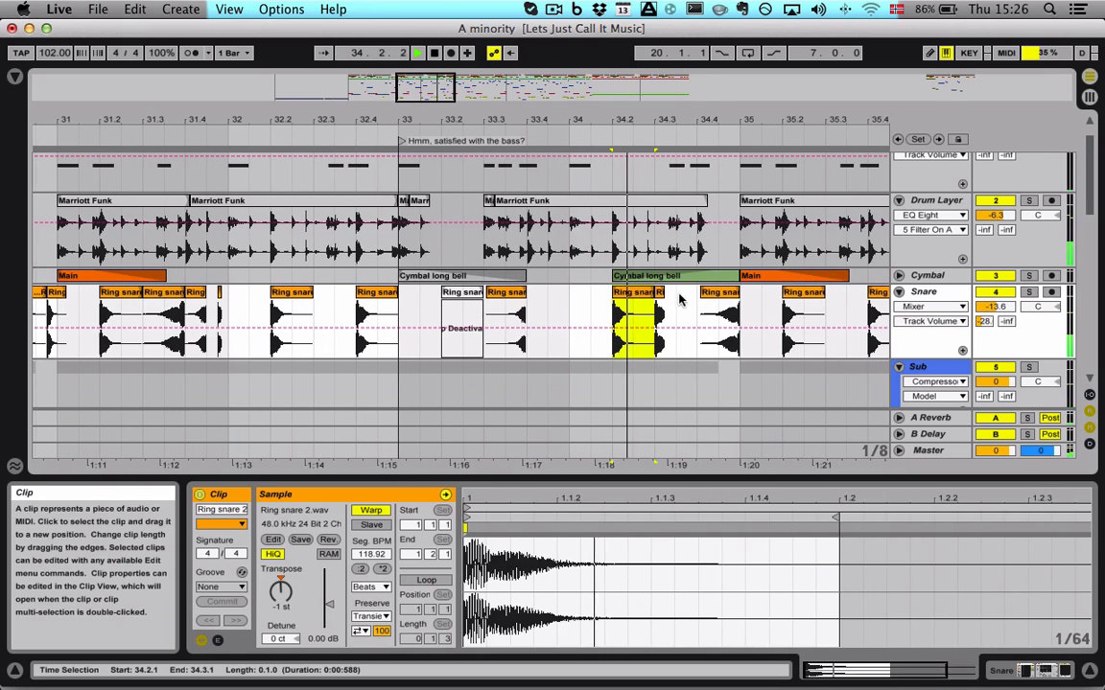
key(space)
key(space)
key(space)
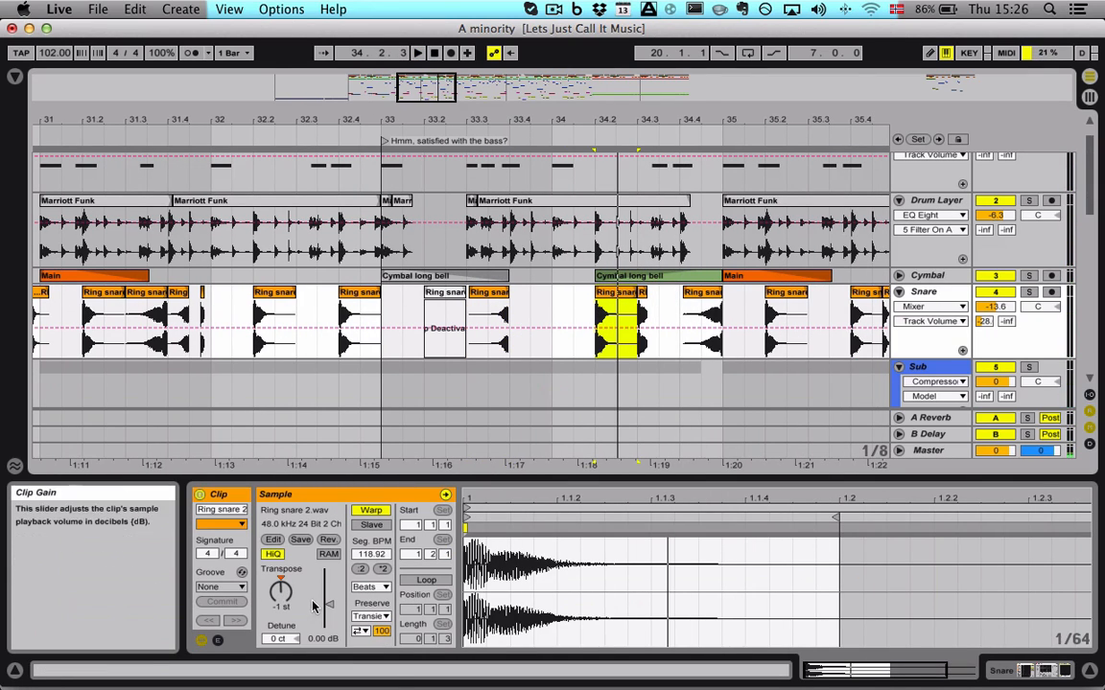
- Play the snare at 34.2 with the SPAN analyzer shown to examine its spectrum, and close the analyzer
click(1062, 671)
click(710, 494)
key(space)
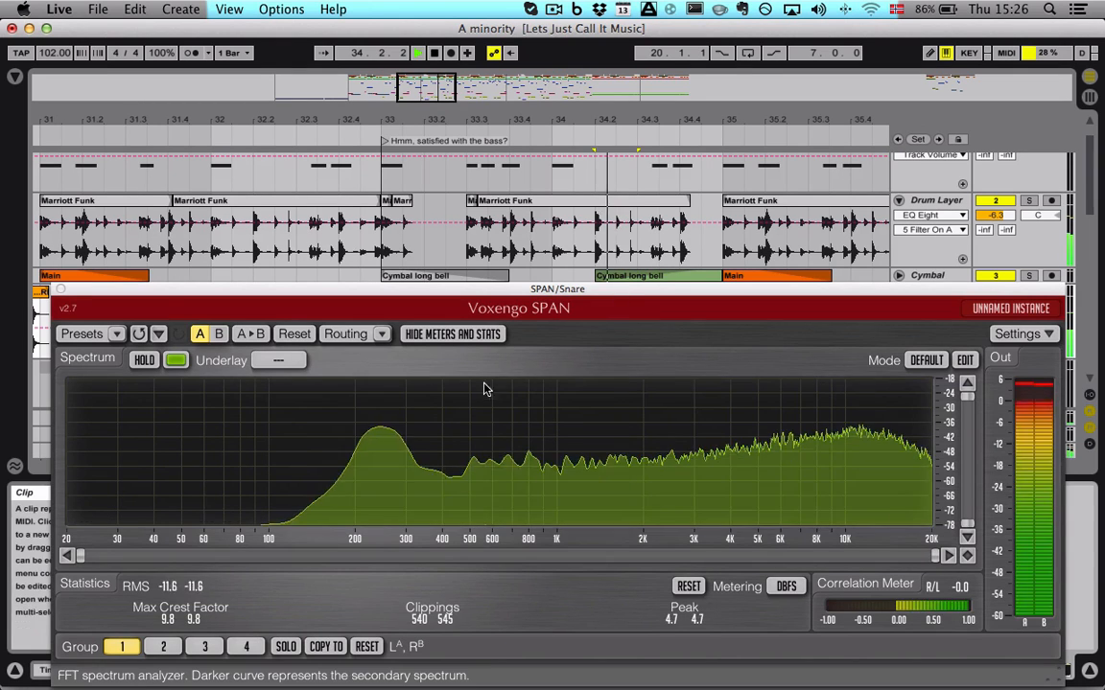
key(space)
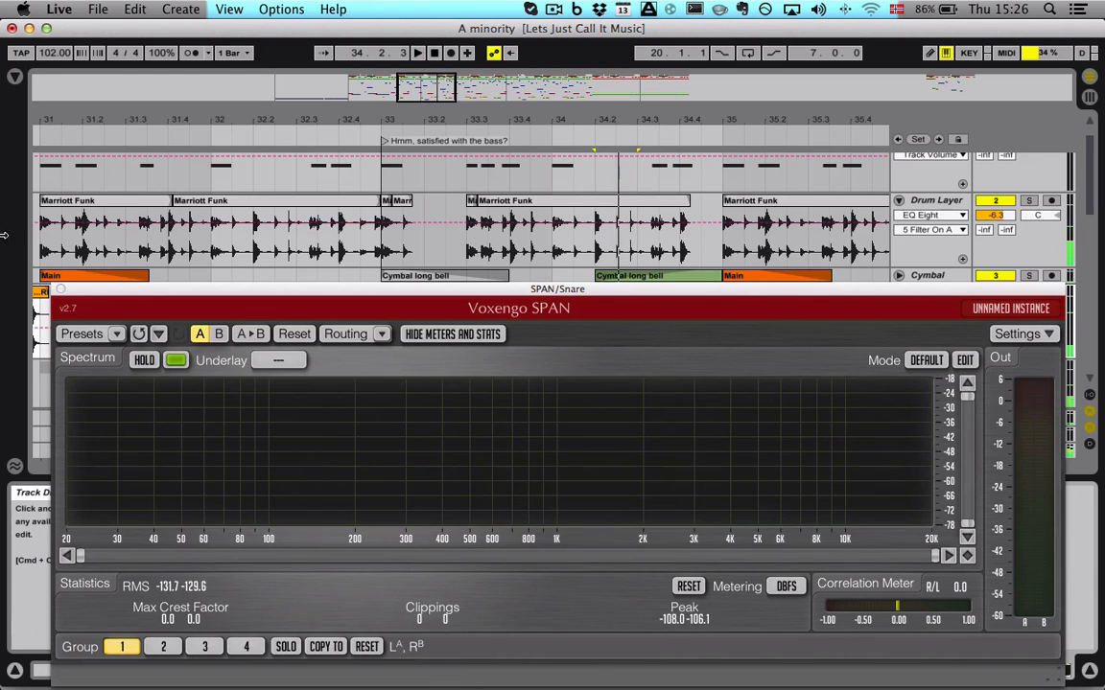
click(60, 290)
- Play from bar 33 and examine the notes of the AmPro Sub MIDI clip that starts there
click(463, 307)
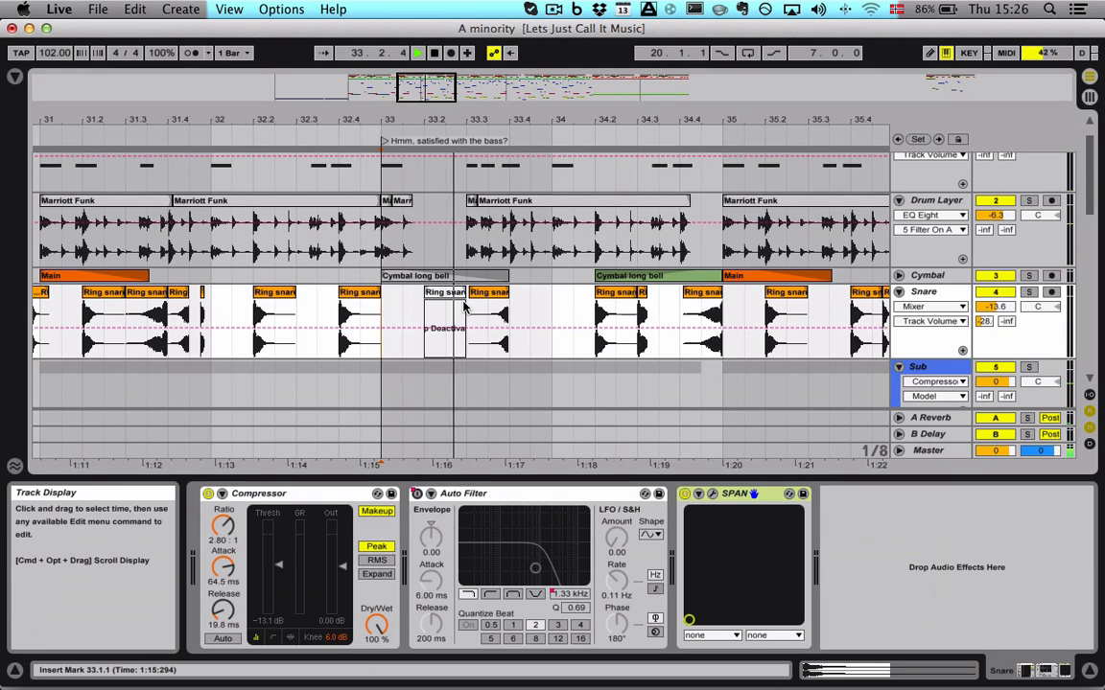
click(610, 294)
scroll(570, 306, down, 5)
key(space)
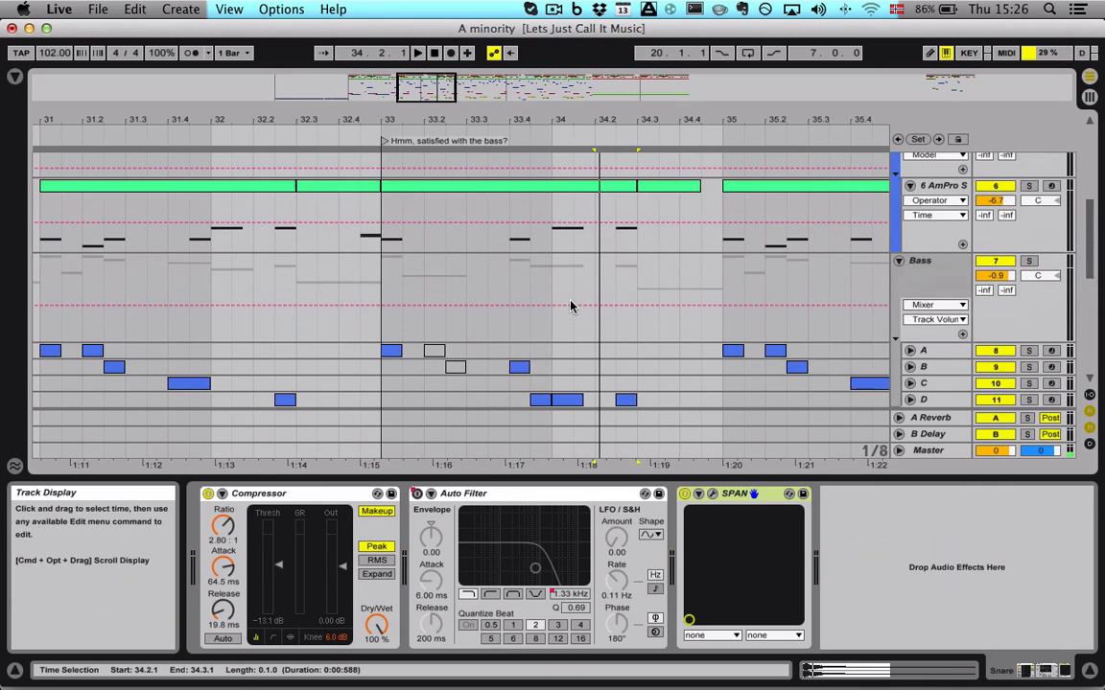
click(552, 198)
double_click(552, 197)
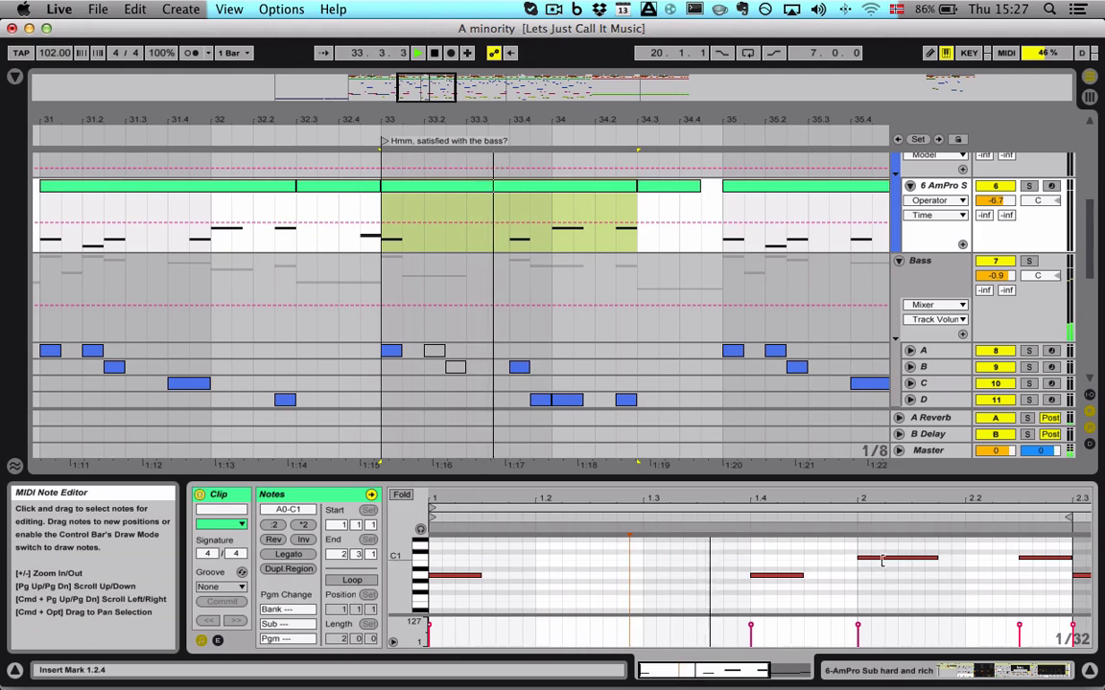
key(space)
- Set the transposition of the Ring snare 2 clip at 34.2 to 0 semitones
scroll(566, 209, up, 5)
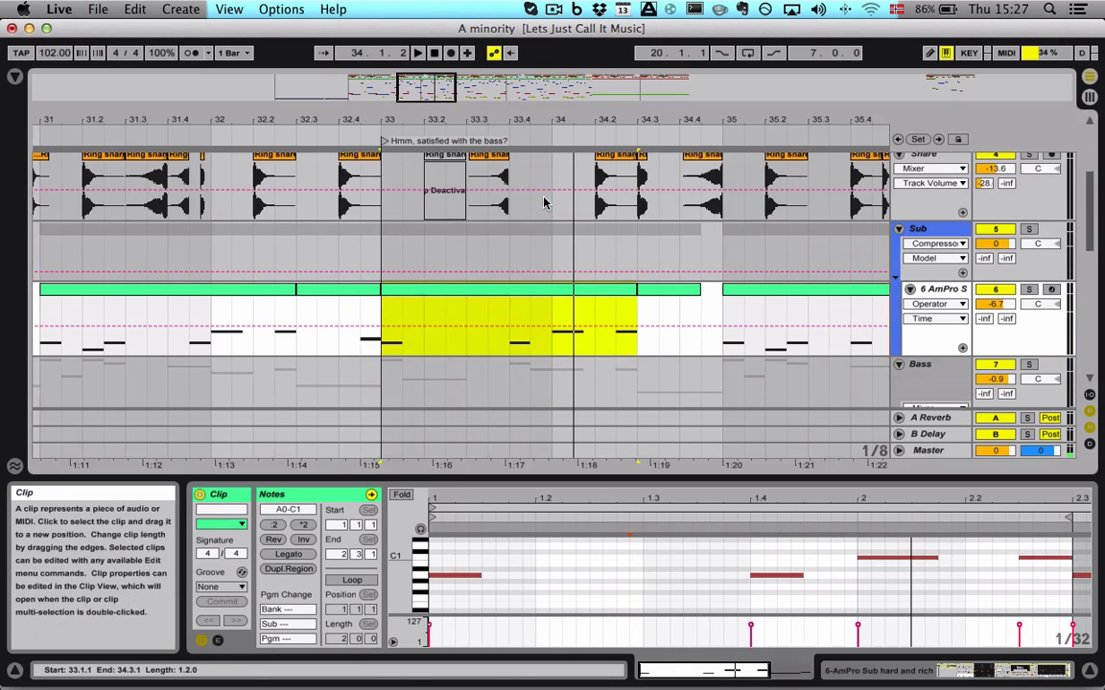
click(619, 240)
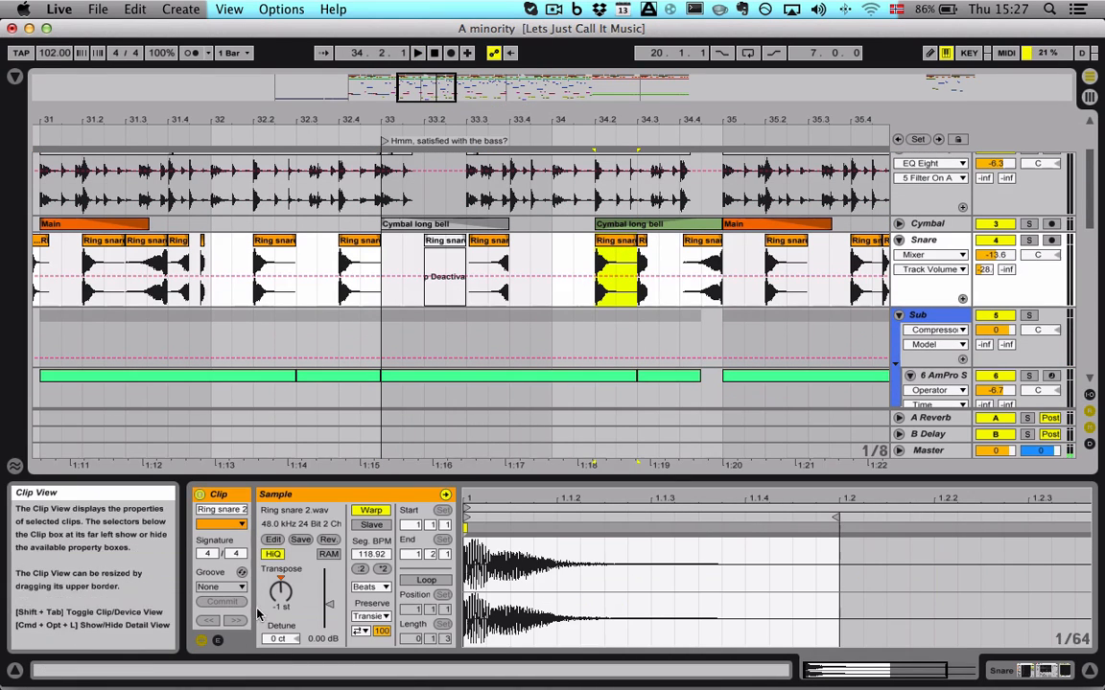
click(283, 587)
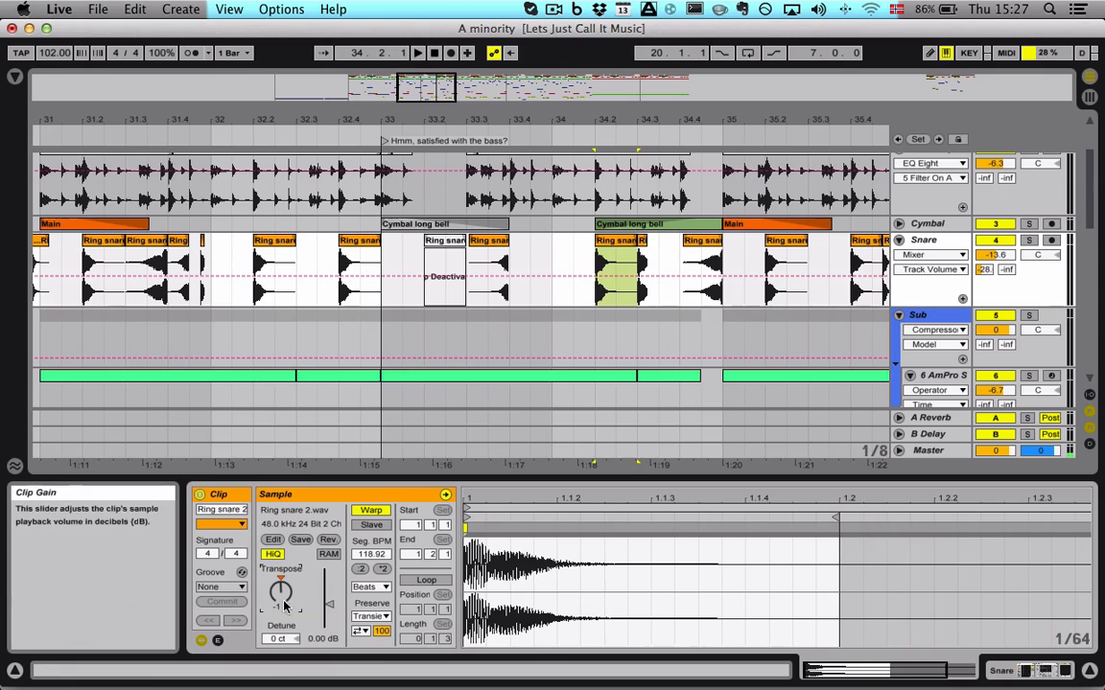
- Play from bar 33 and again from 34.2 to compare the Ring snare 2 clips at 34.2 and 34.3
click(385, 245)
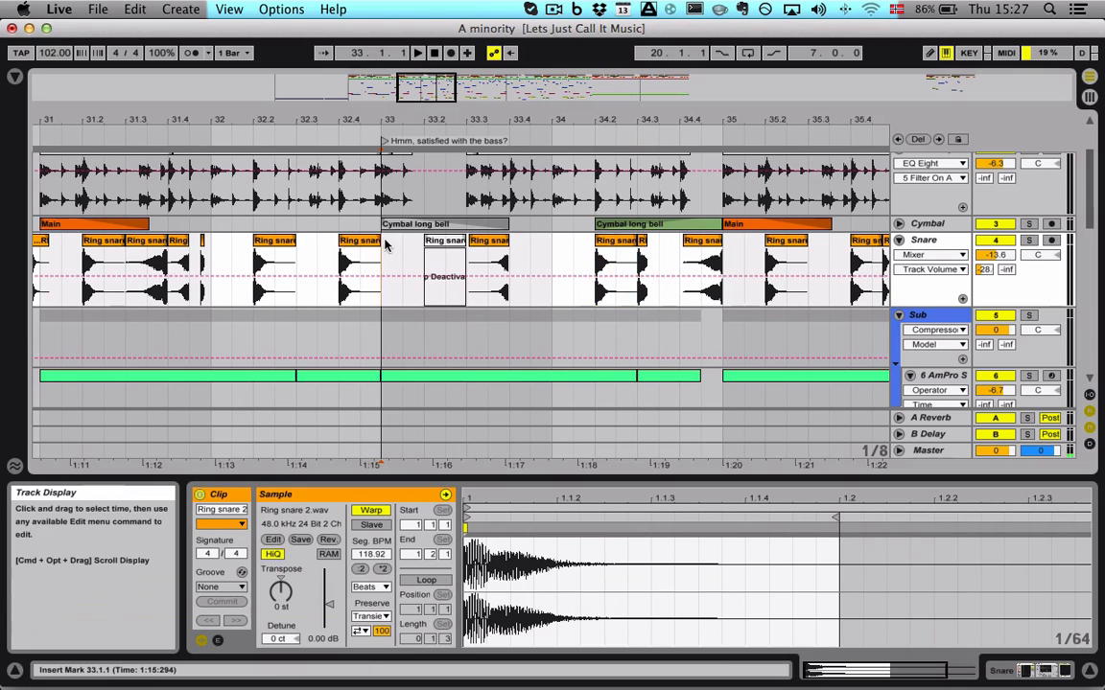
click(633, 240)
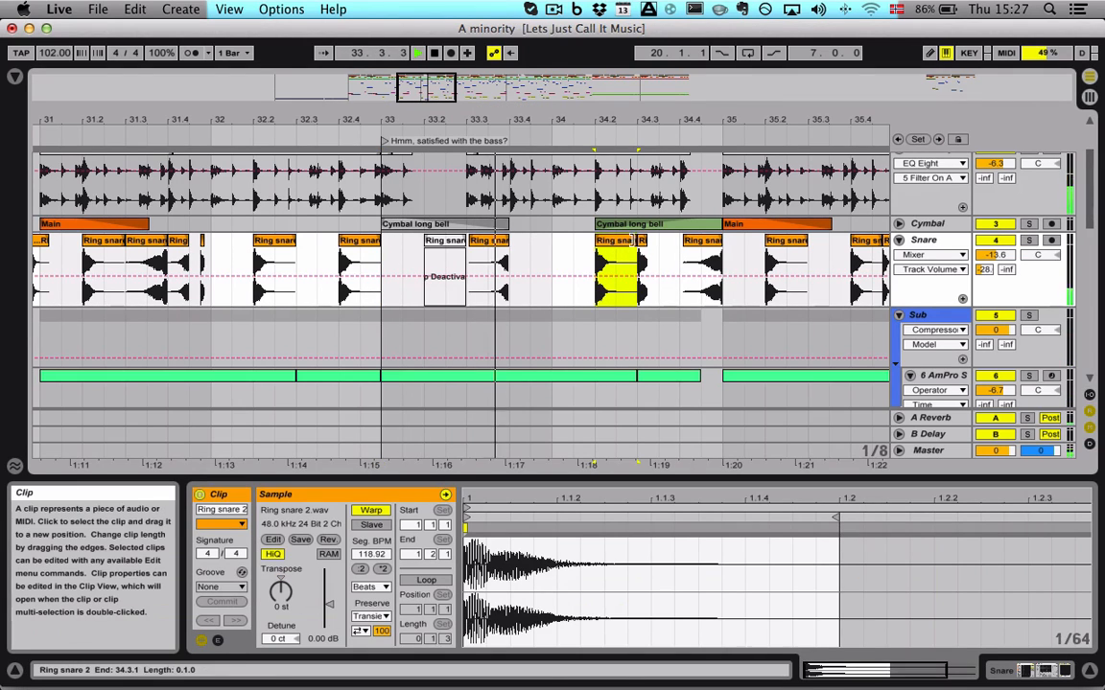
click(649, 247)
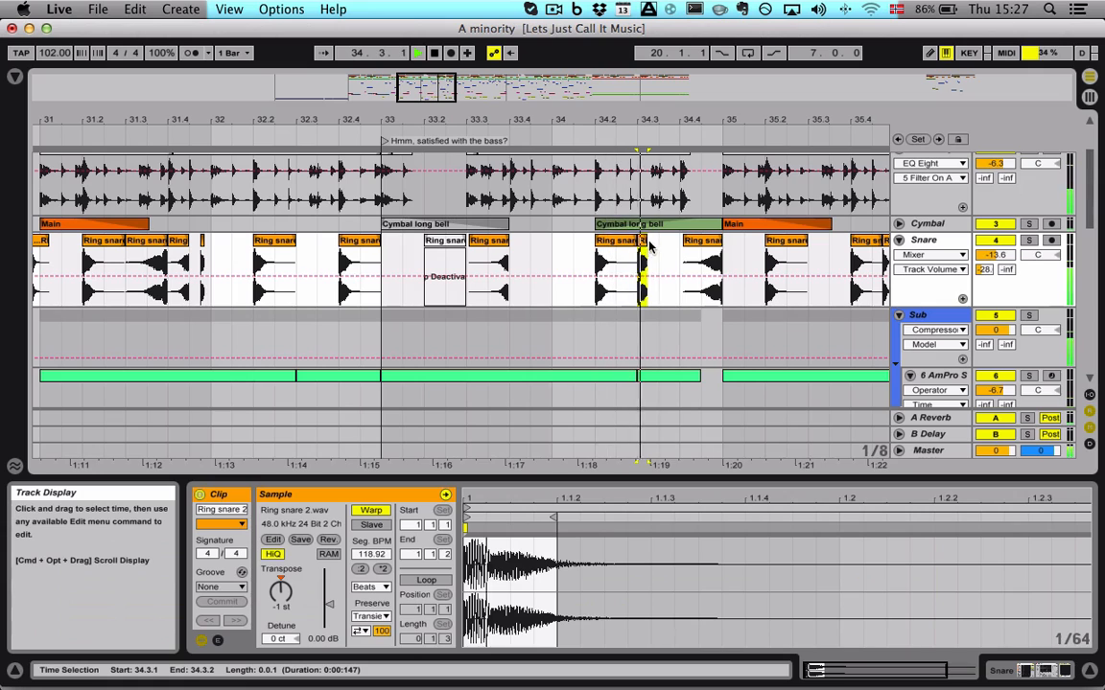
scroll(648, 247, right, 1)
click(600, 240)
key(space)
key(space)
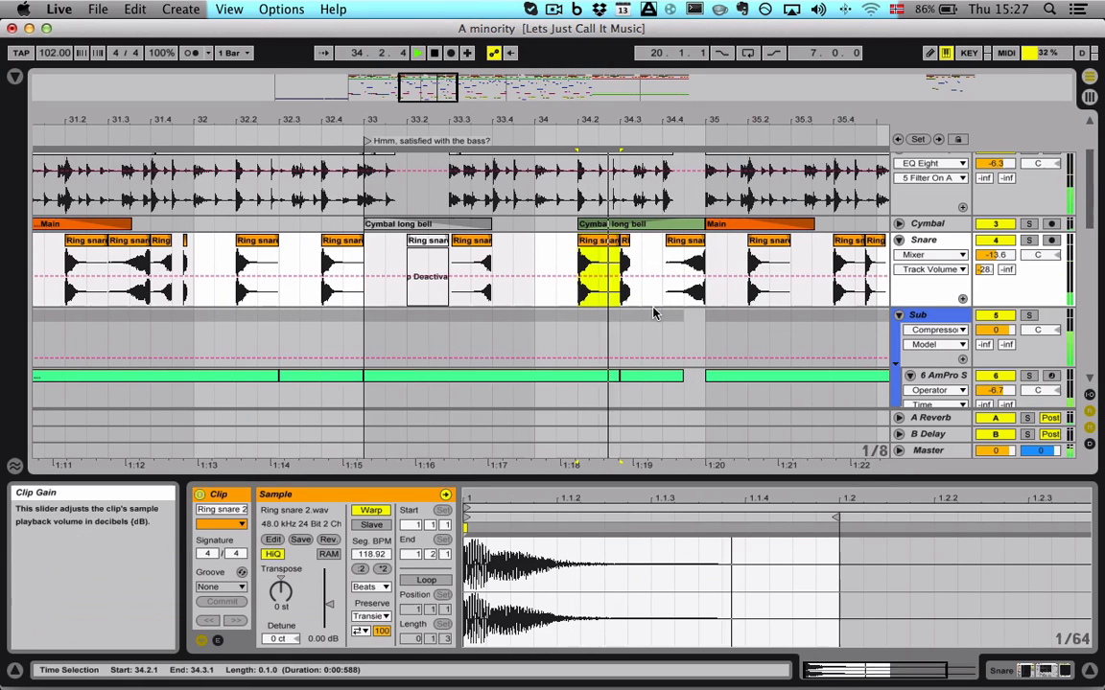
- Raise the transposition of the short Ring snare 2 clip at 34.3 and replay from the clip at 34.2
click(625, 243)
key(space)
key(space)
key(space)
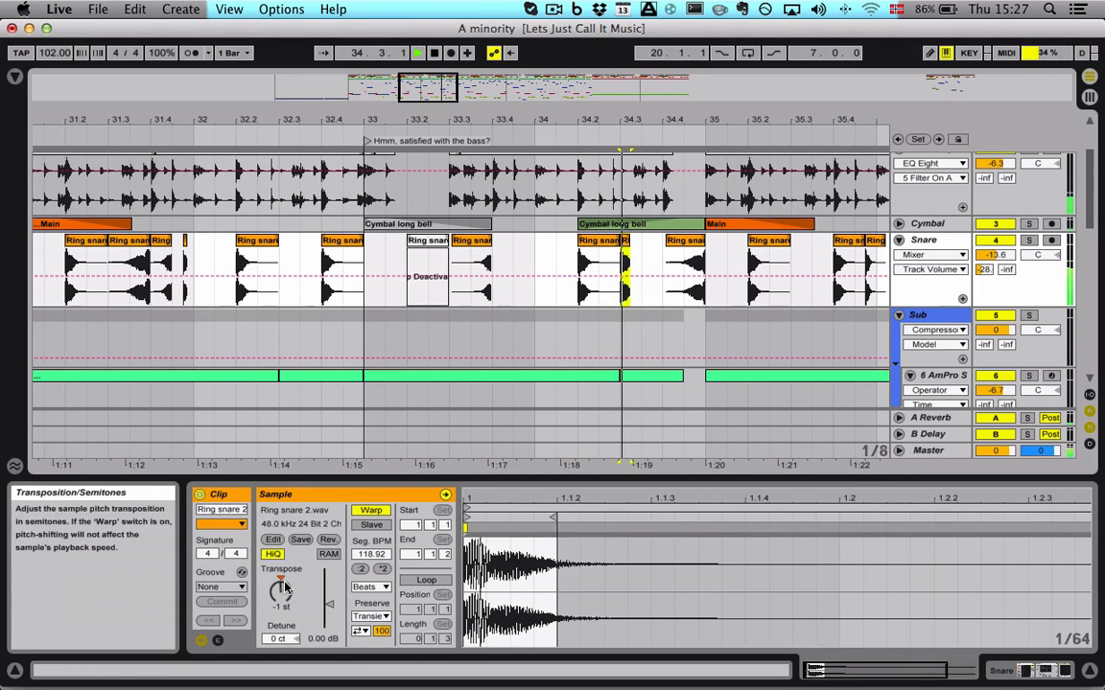
drag(282, 592, 282, 582)
click(587, 247)
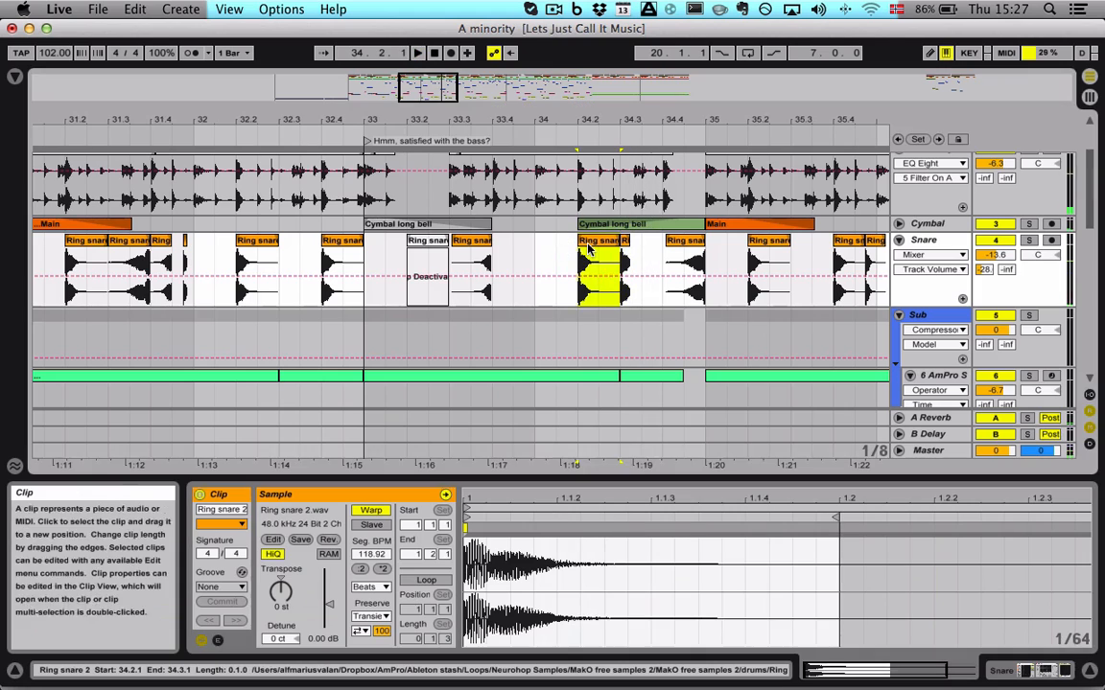
- Follow the playback past bar 35 and check the transposition of the Ring snare 2 clips at 35.2 and 36.4
scroll(660, 250, right, 1)
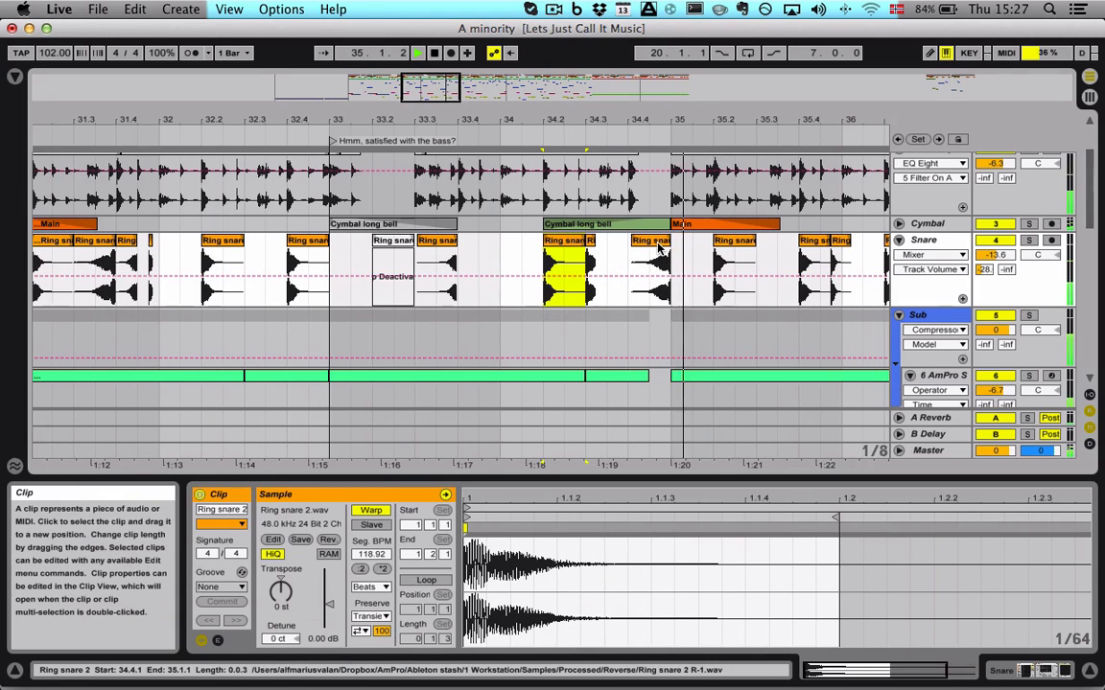
click(698, 242)
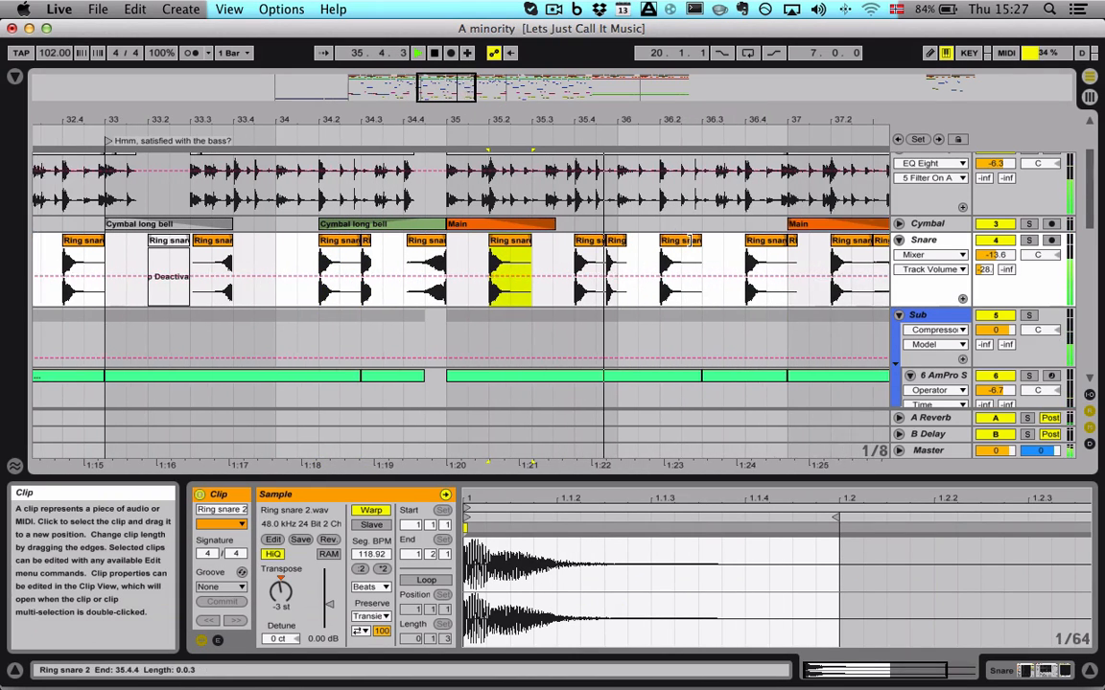
scroll(677, 244, right, 2)
scroll(643, 244, right, 2)
click(642, 241)
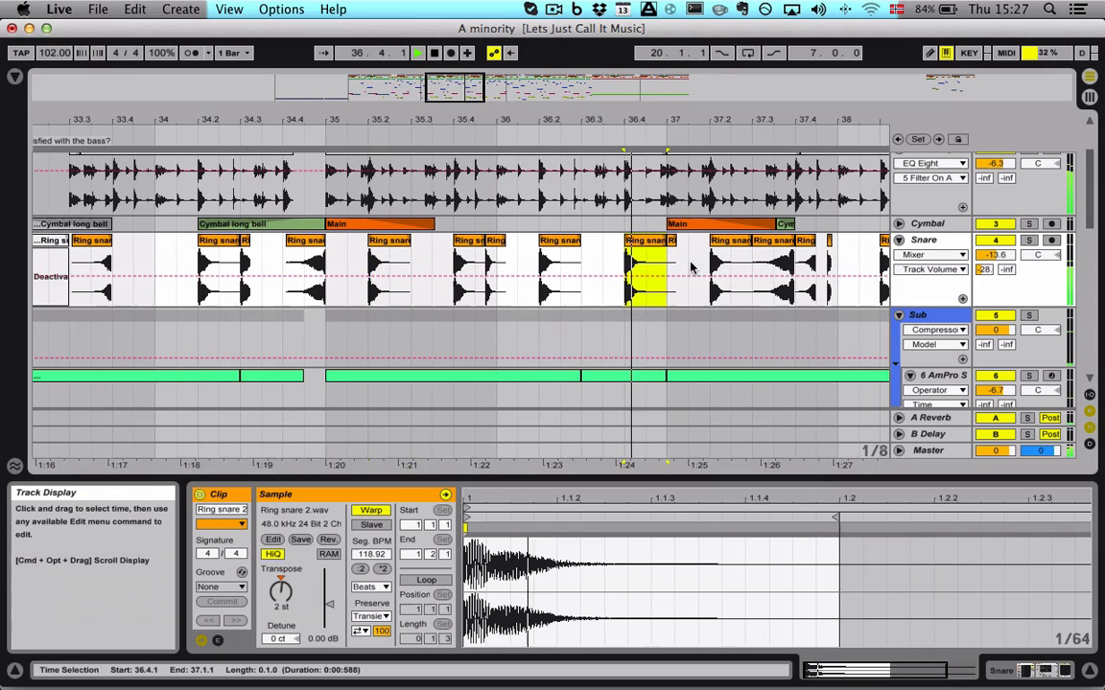
- Set the transposition of the Ring snare 2 clip at 36.4 to 4 semitones and listen to it from bar 35
click(284, 593)
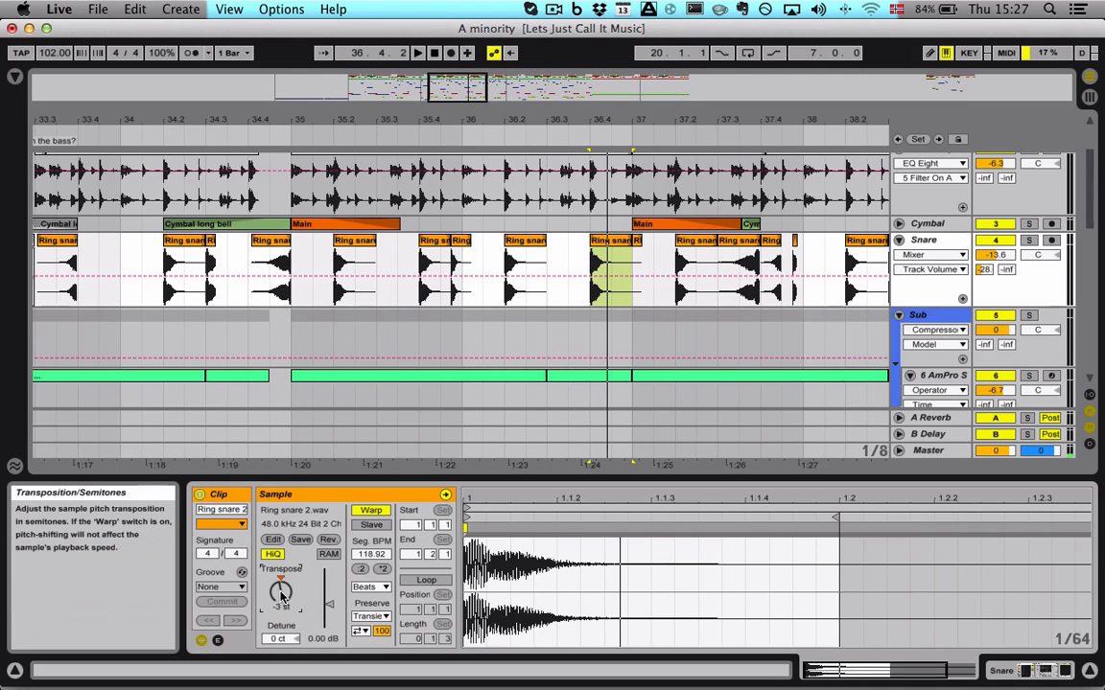
key(space)
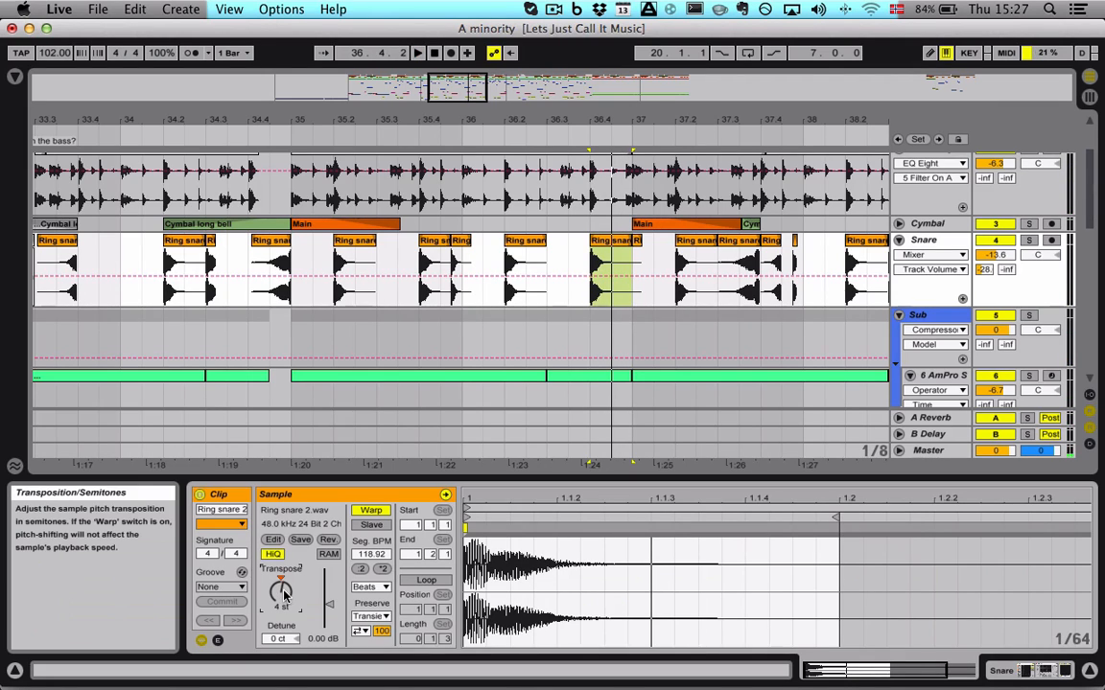
click(613, 243)
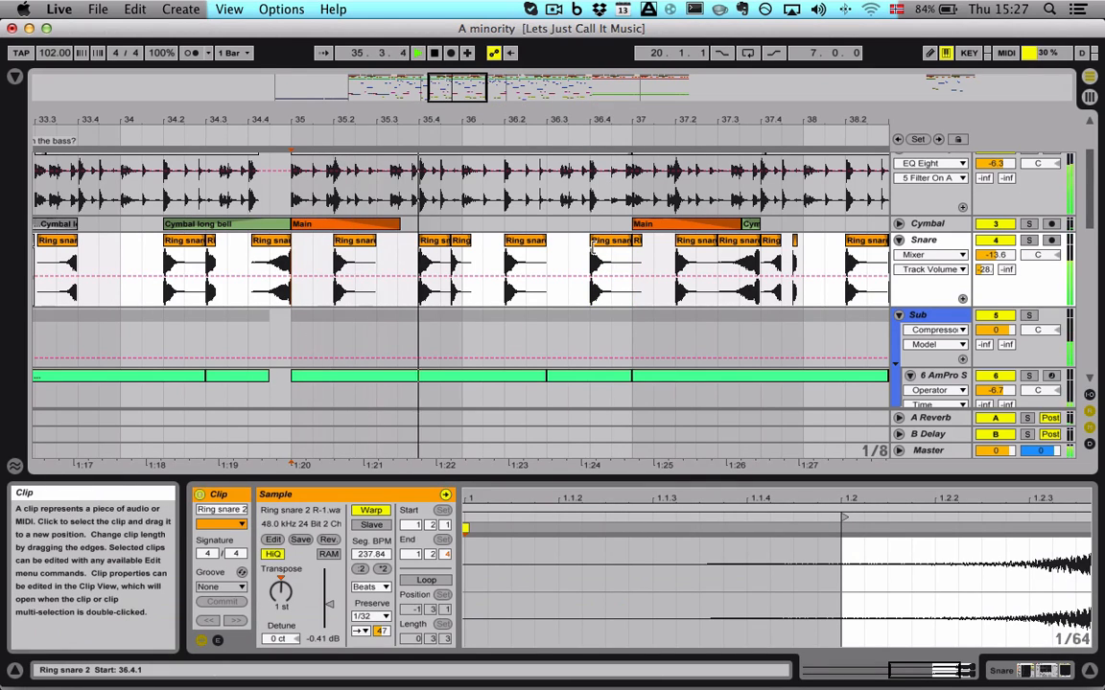
click(614, 243)
key(space)
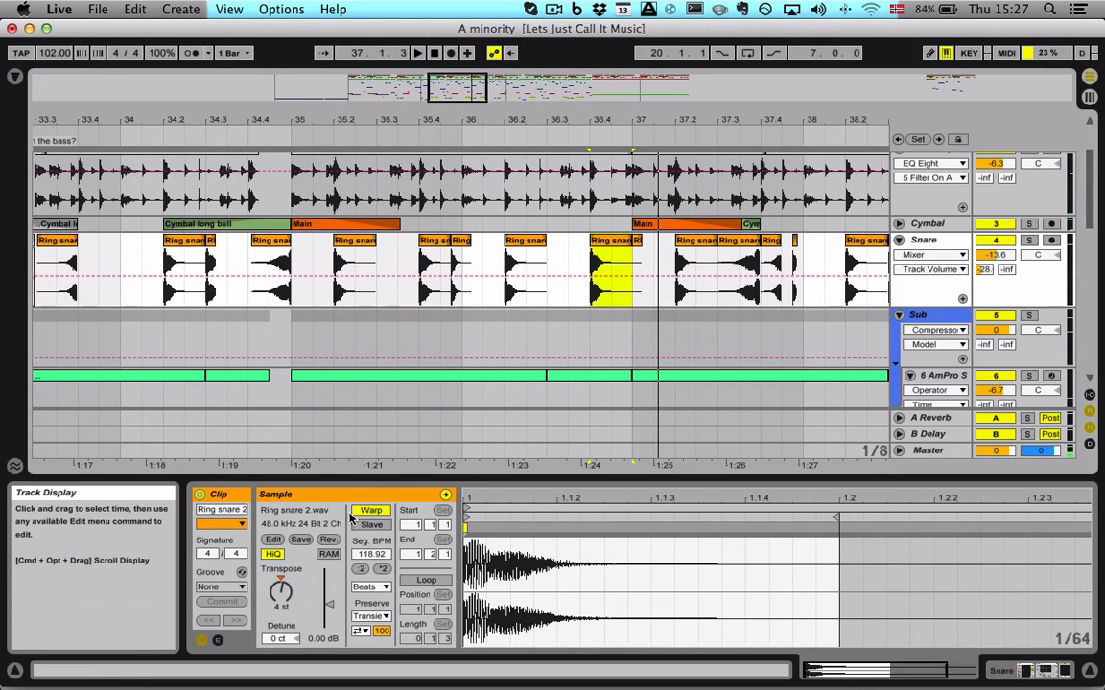
- Paste a copy of the 36.4 Ring snare 2 clip at 36.3 and trim its start to 36.3.3
drag(601, 81, 575, 201)
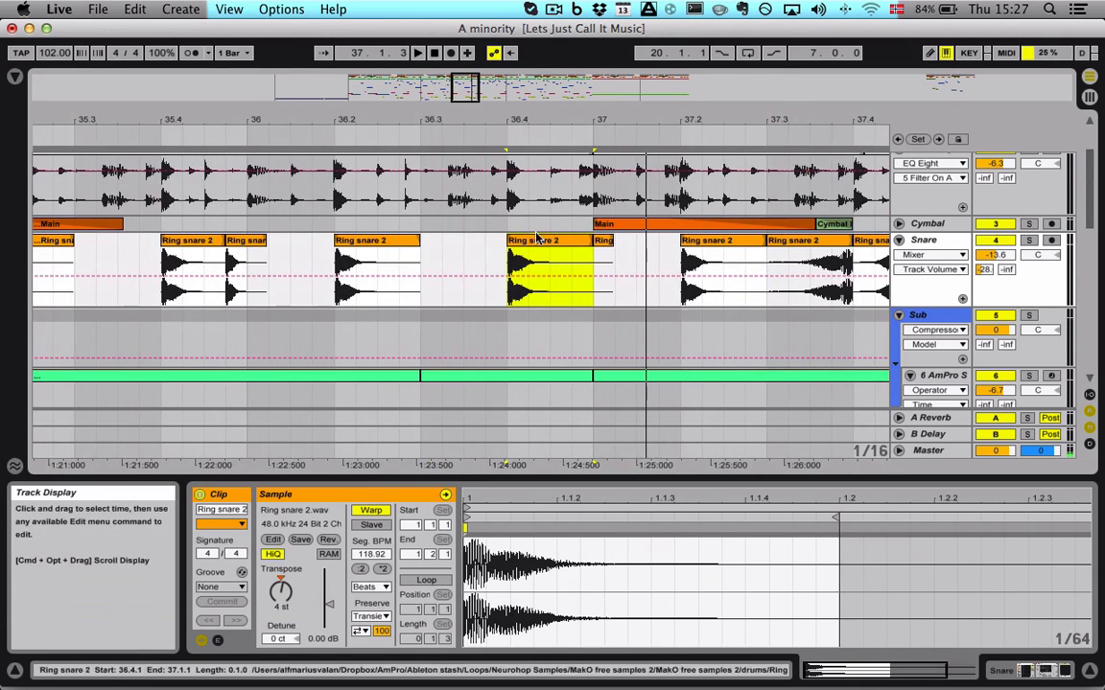
click(427, 254)
key(super+v)
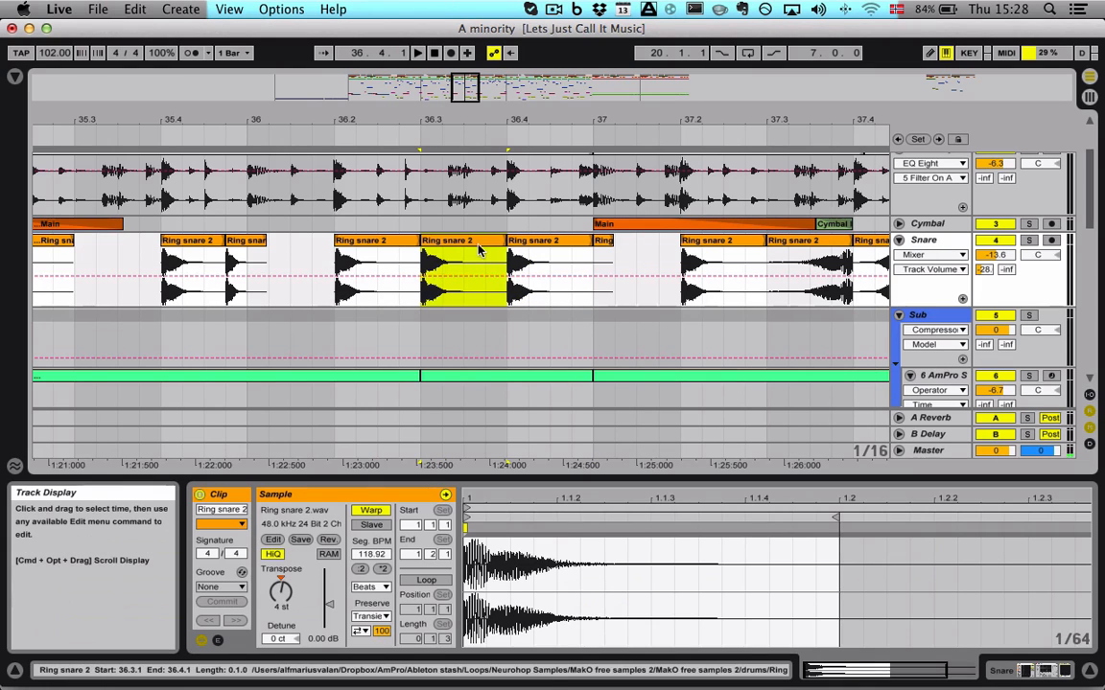
mouse_move(499, 239)
mouse_down()
mouse_move(463, 242)
mouse_move(504, 247)
mouse_up()
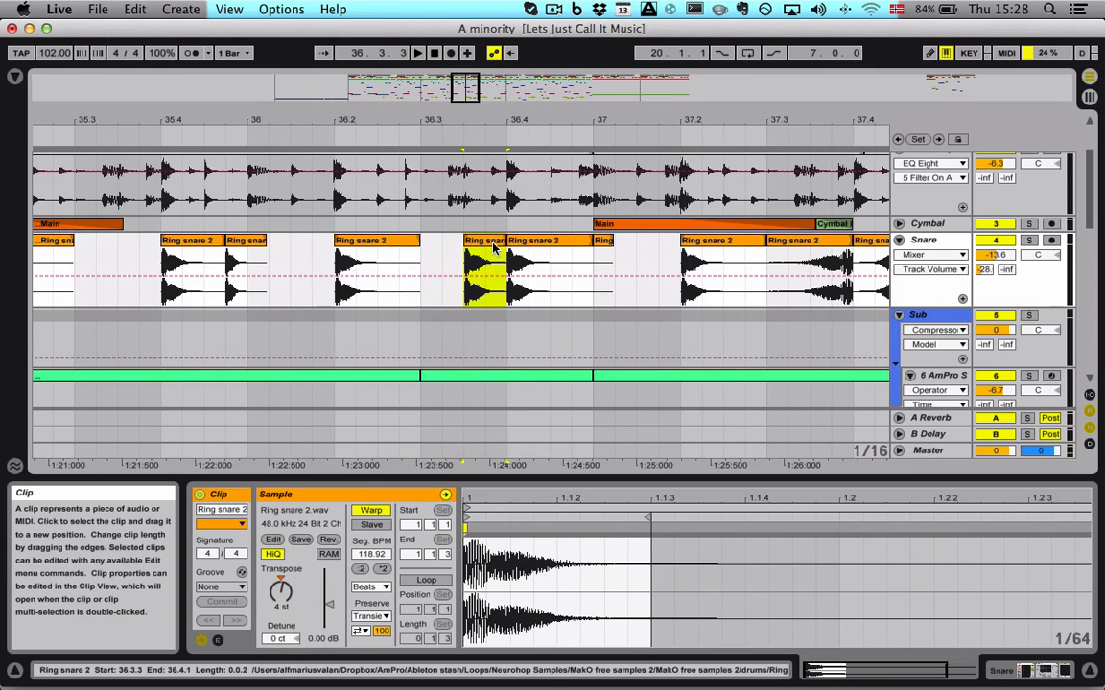
- Set the transposition of the trimmed Ring snare 2 clip at 36.3.3 to 2 semitones, listening from 36.2
click(284, 596)
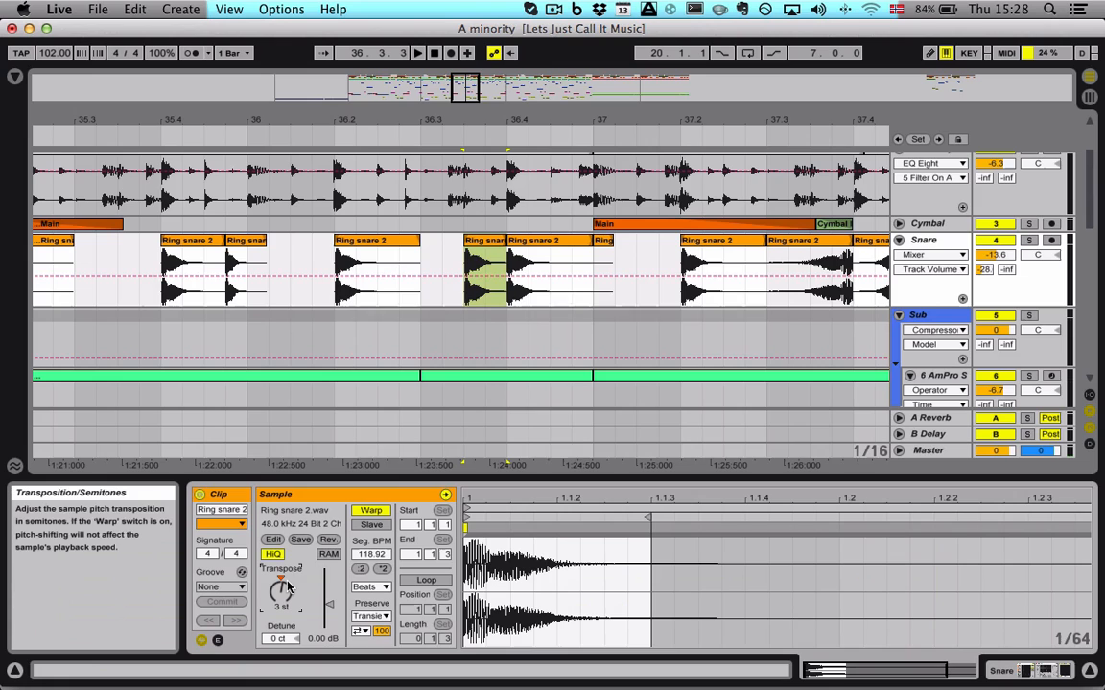
click(376, 244)
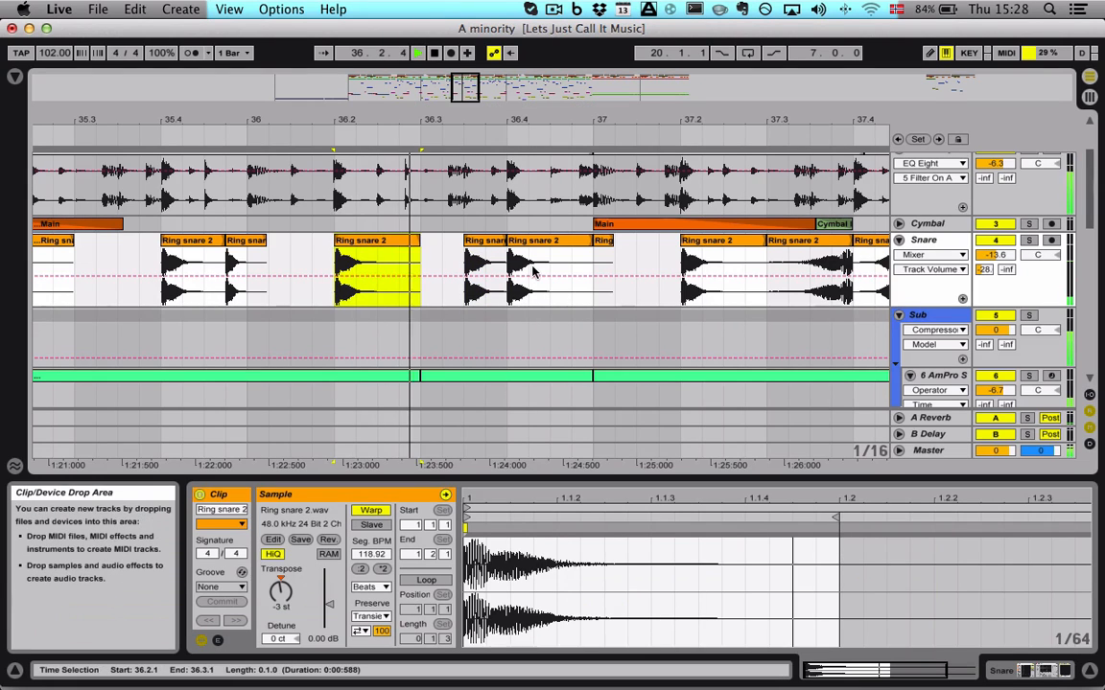
click(486, 264)
- Copy the 36.3.3 snare clip to 36.3.1 and set the copy's transposition to 0 semitones
key(super+c)
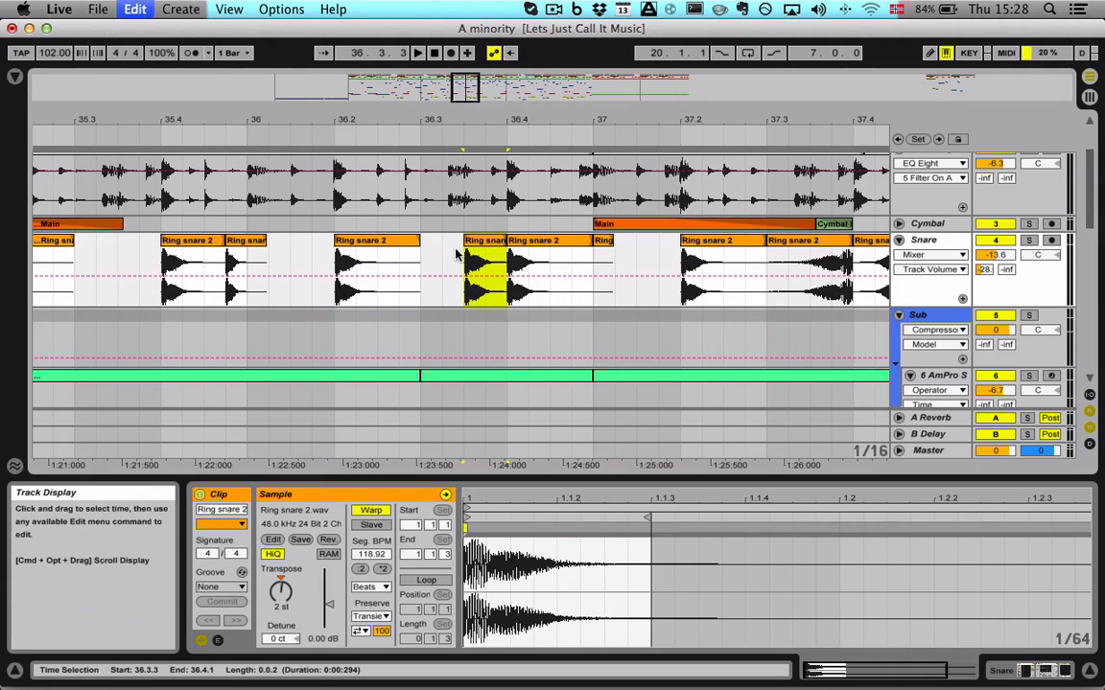
click(427, 254)
key(super+v)
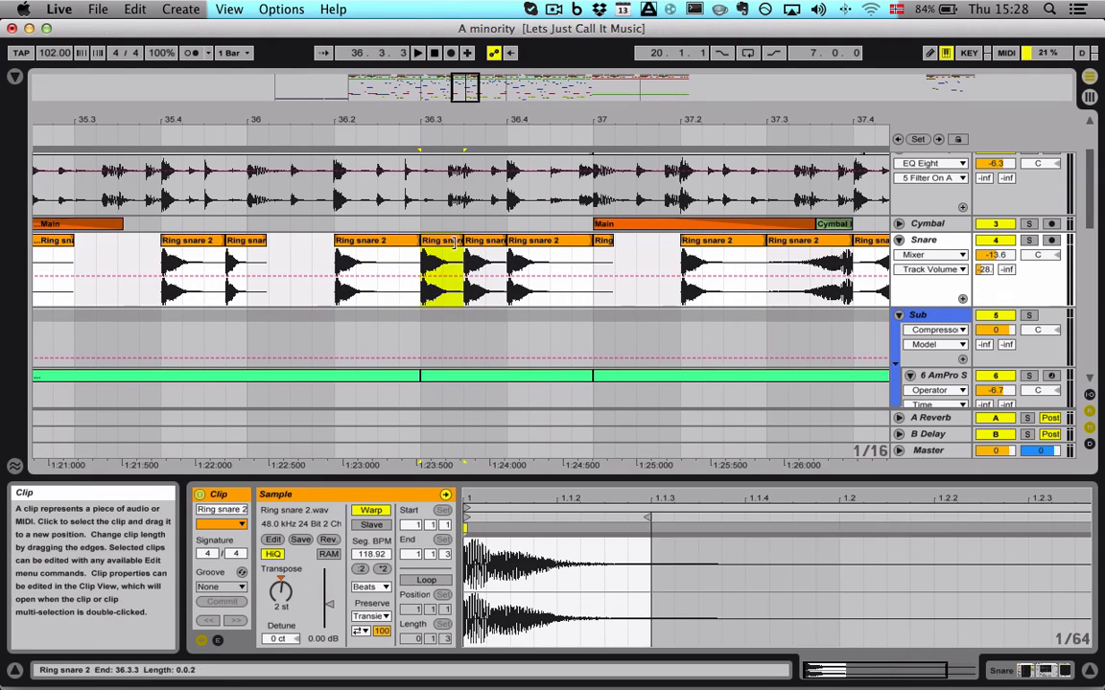
click(282, 580)
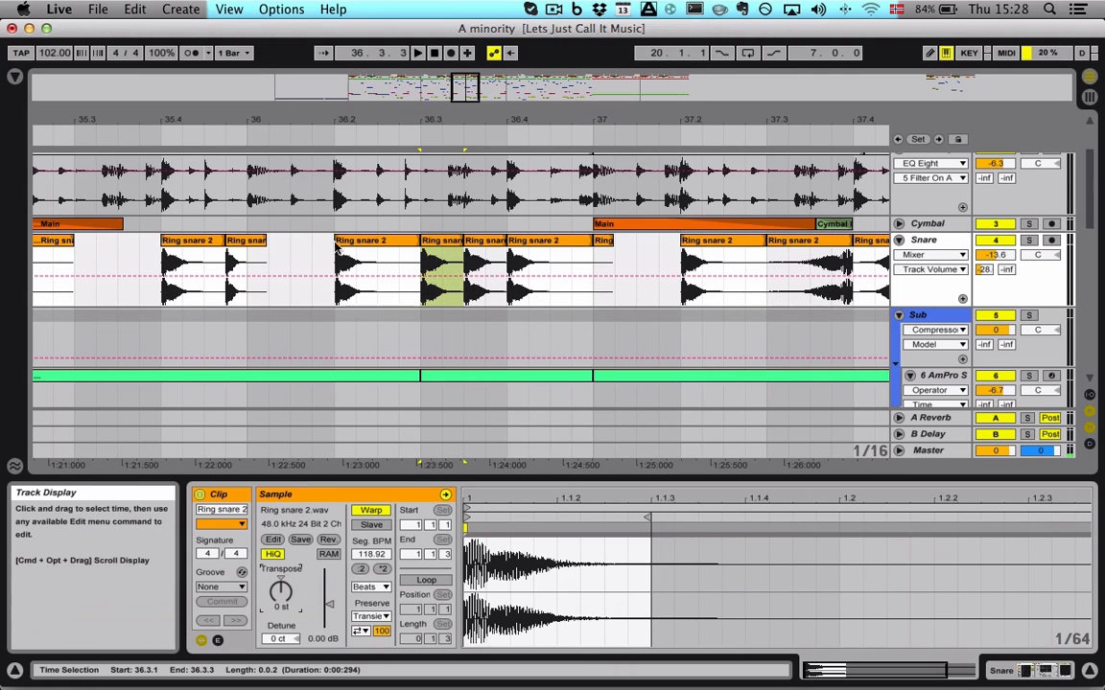
- Check the transposition of the four successive Ring snare 2 clips from 36.2 to 36.4
click(366, 242)
click(447, 241)
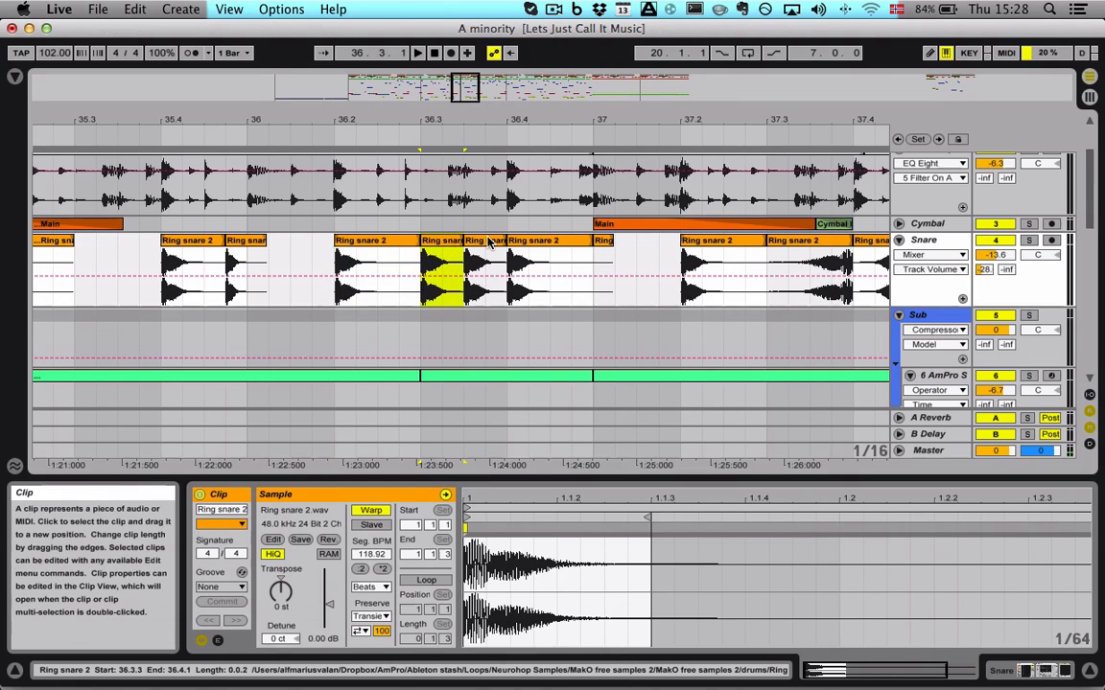
click(485, 243)
click(520, 241)
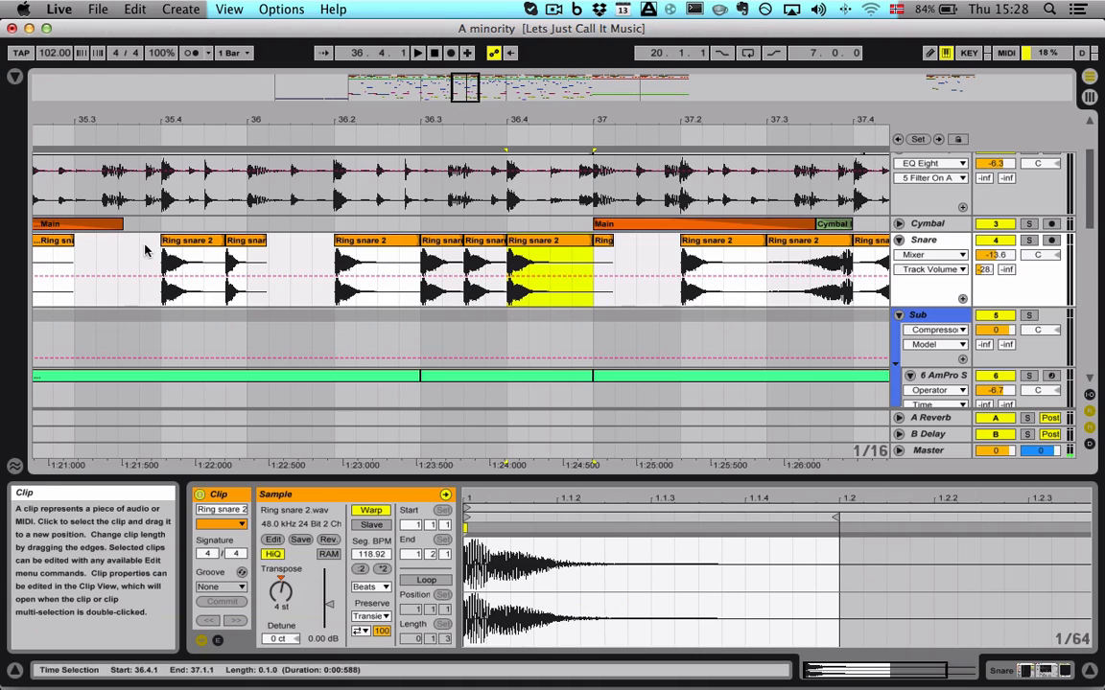
- Play the snare pattern from bar 35 through the four successive Ring snare 2 clips around 36.3
scroll(406, 253, left, 5)
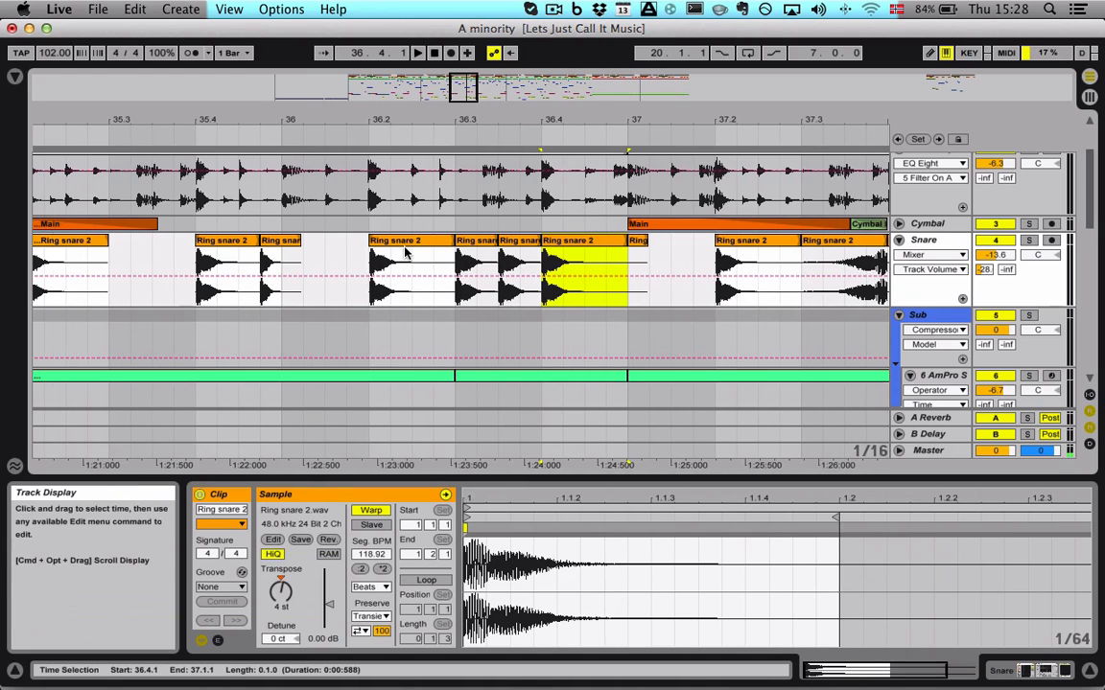
click(109, 253)
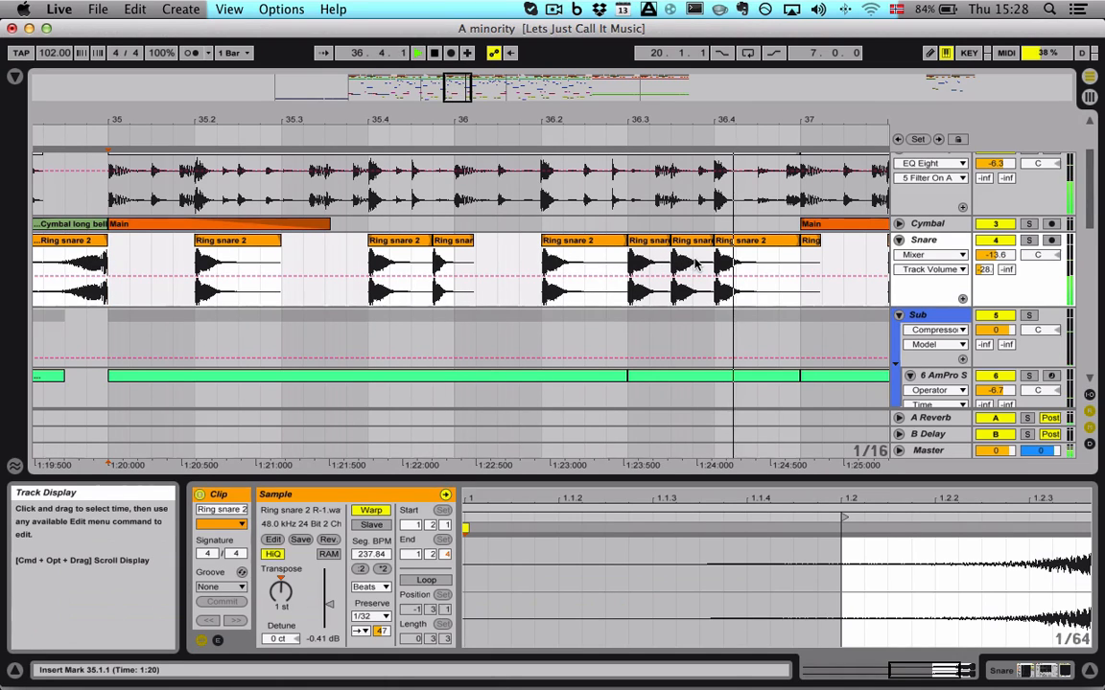
click(583, 257)
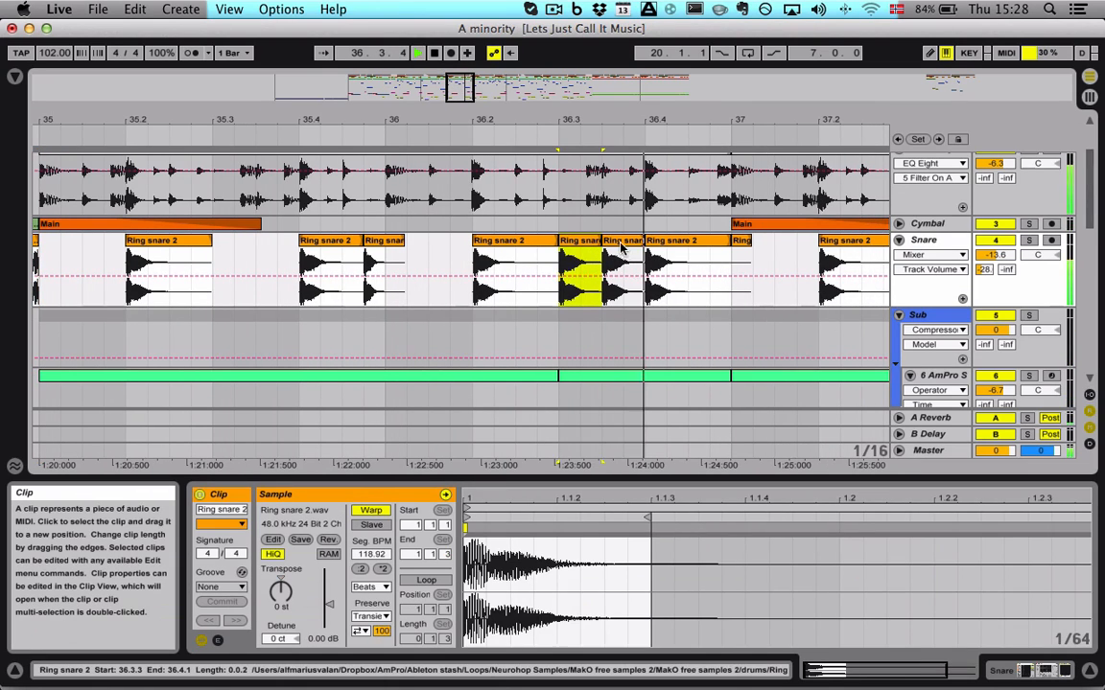
- Move the 36.4 Ring snare 2 clip to 36.4.3 and the 36.3.3 clip to 36.3.4
drag(667, 245, 713, 245)
click(584, 246)
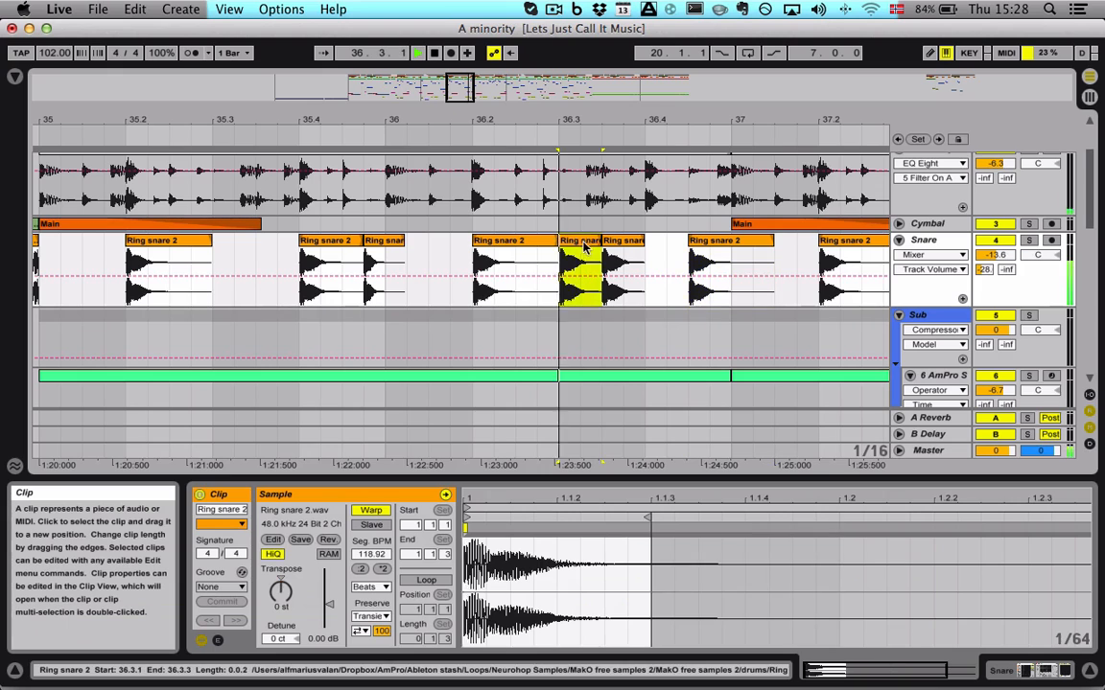
drag(624, 246, 646, 245)
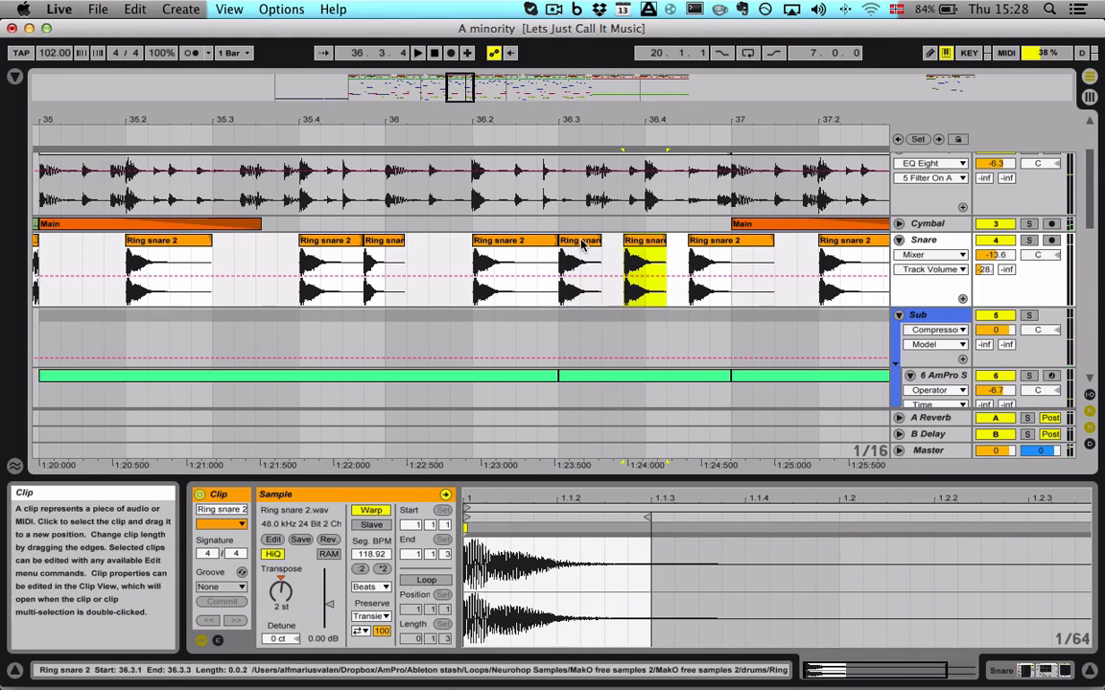
click(583, 257)
- Listen to the respaced snare rhythm from 36.3 into bar 37
mouse_move(461, 87)
mouse_down()
mouse_move(463, 100)
mouse_move(466, 84)
mouse_up()
key(space)
key(space)
scroll(464, 246, up, 3)
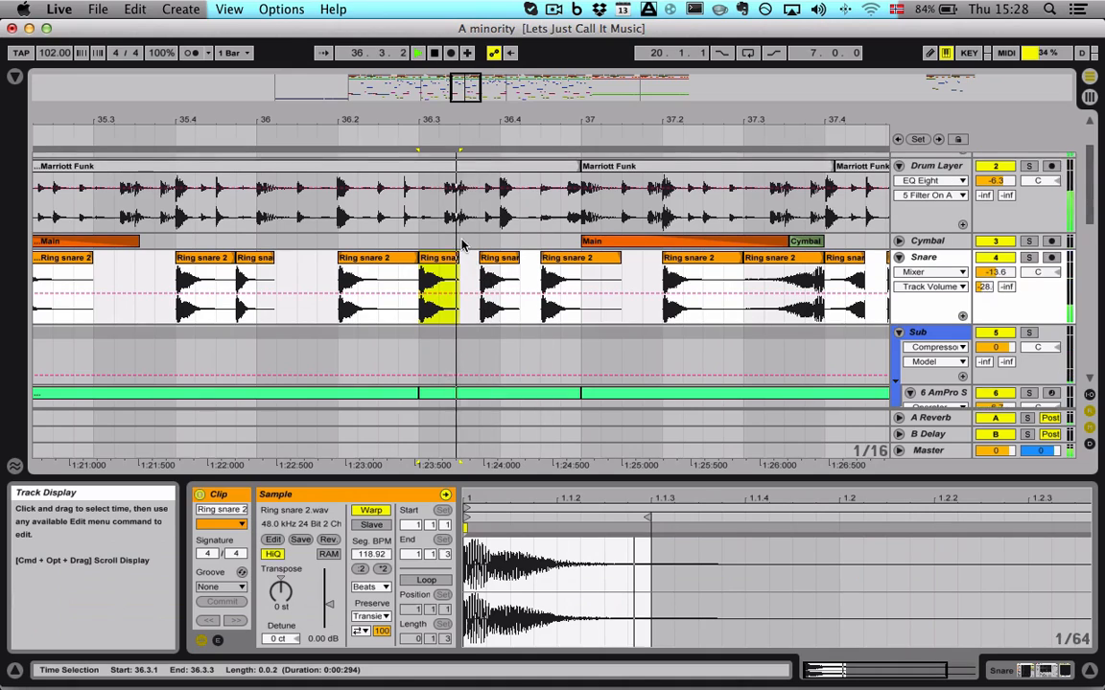
scroll(461, 244, down, 3)
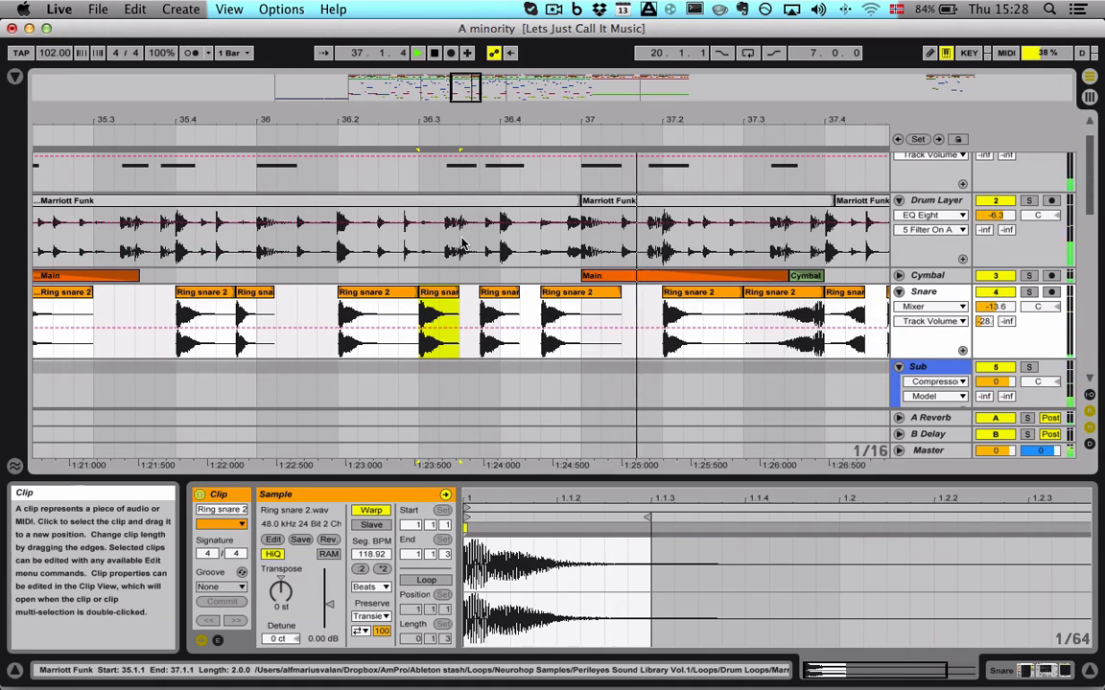
scroll(461, 243, down, 2)
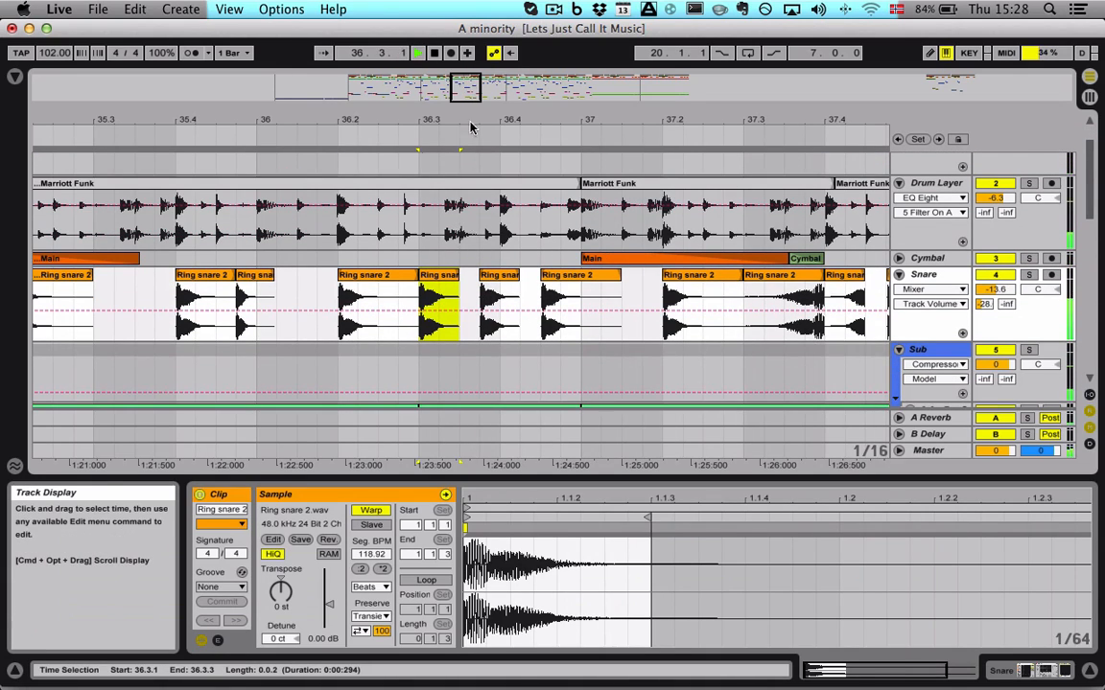
drag(466, 88, 465, 84)
key(space)
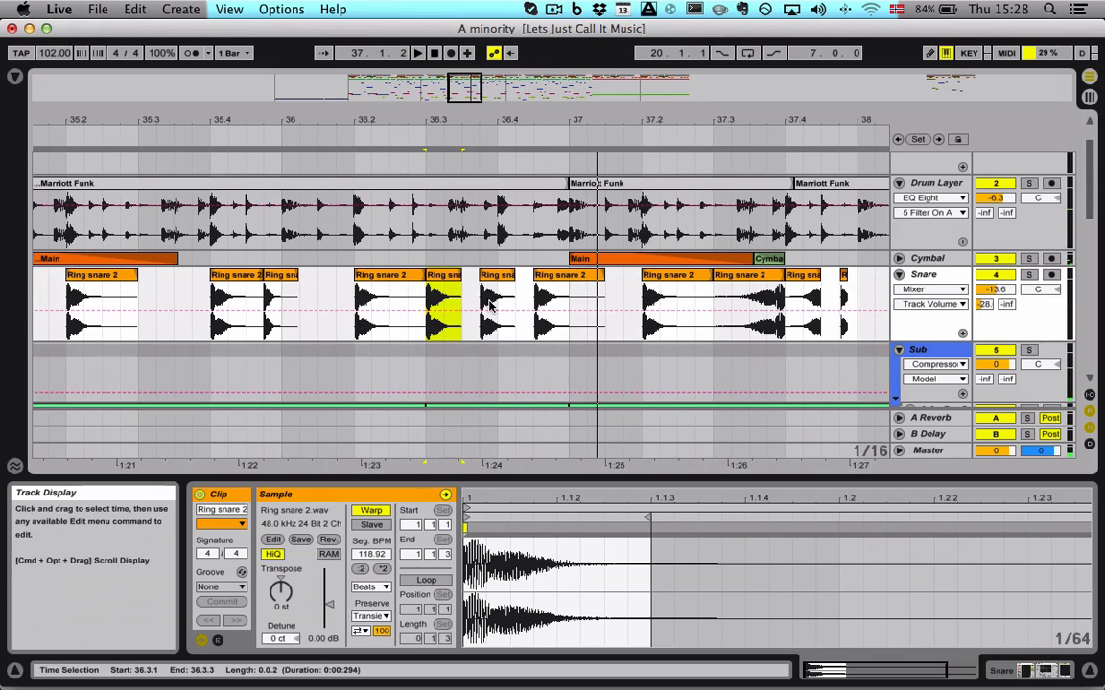
- Transpose the Ring snare 2 clips at 36.3.1, 36.3.4 and 36.4.3 to 12, 14 and 16 semitones respectively
click(283, 595)
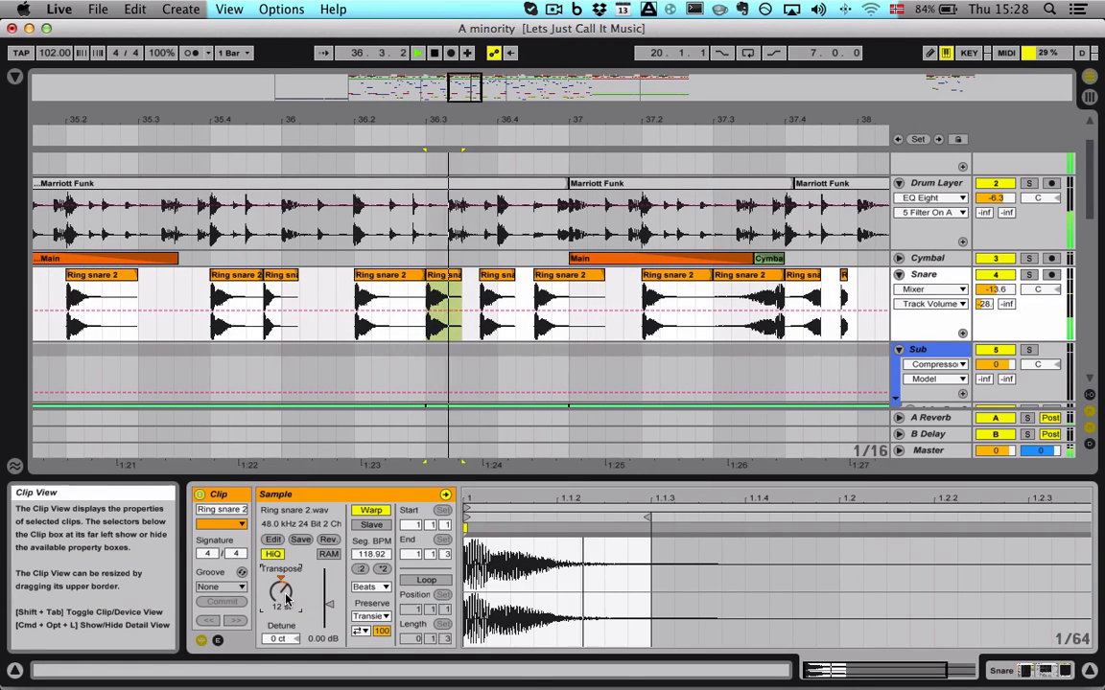
key(space)
click(500, 275)
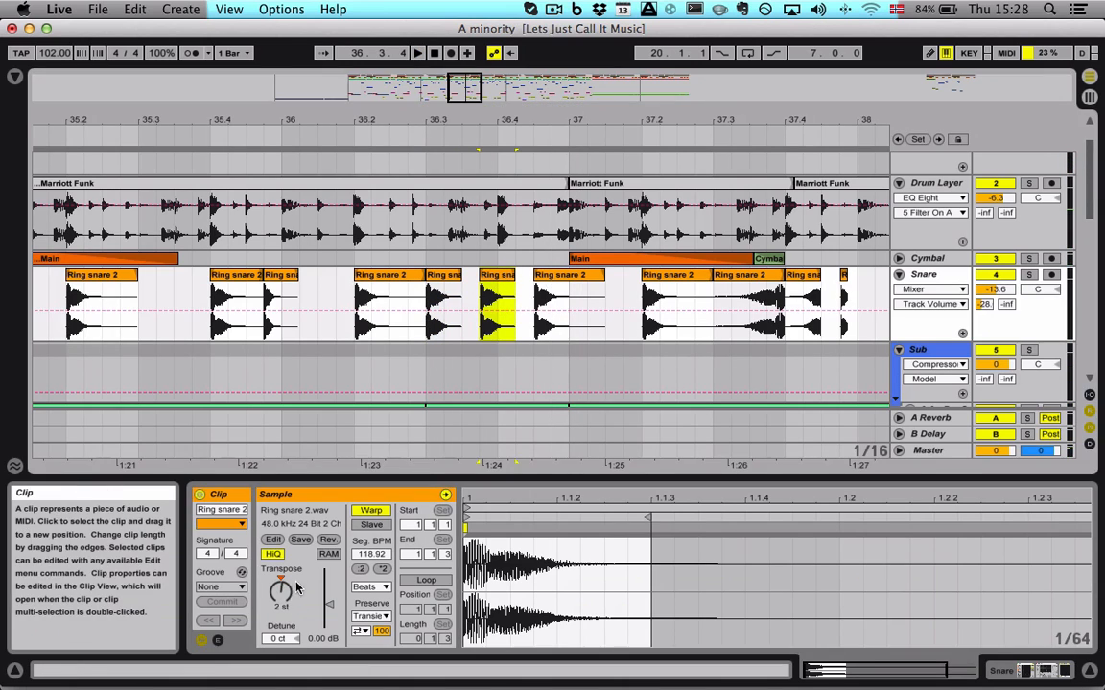
click(288, 596)
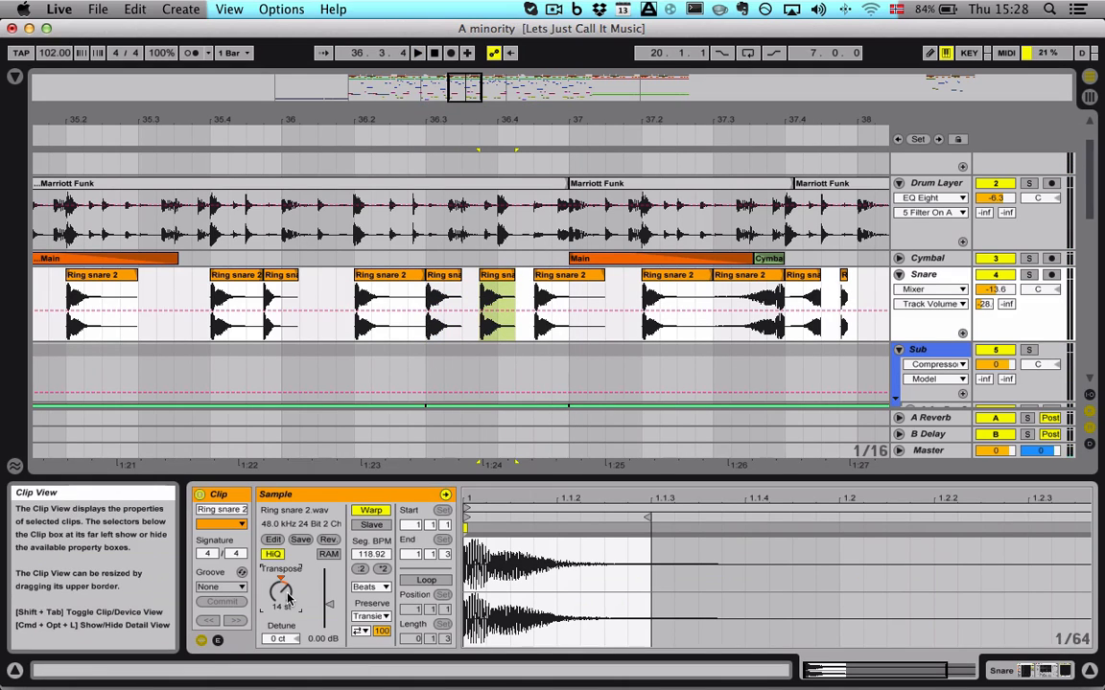
click(569, 276)
click(281, 591)
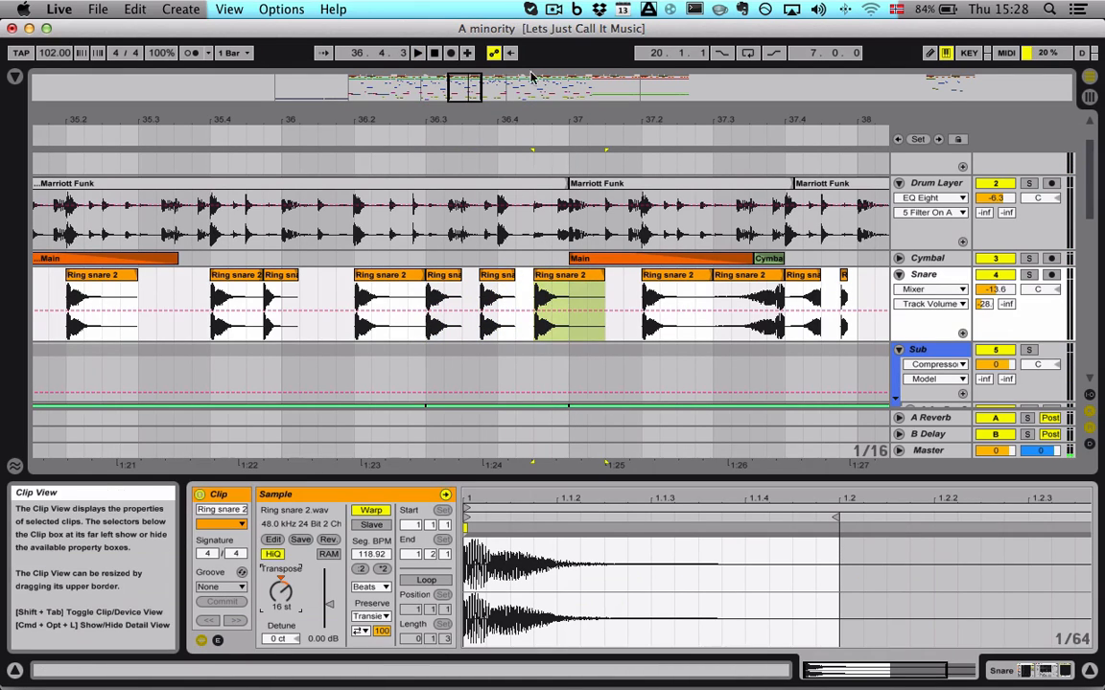
- Listen from 35.4 and shorten the Ring snare 2 clips at 36.3.1 and 36.3.4 to one sixteenth each
click(237, 292)
key(space)
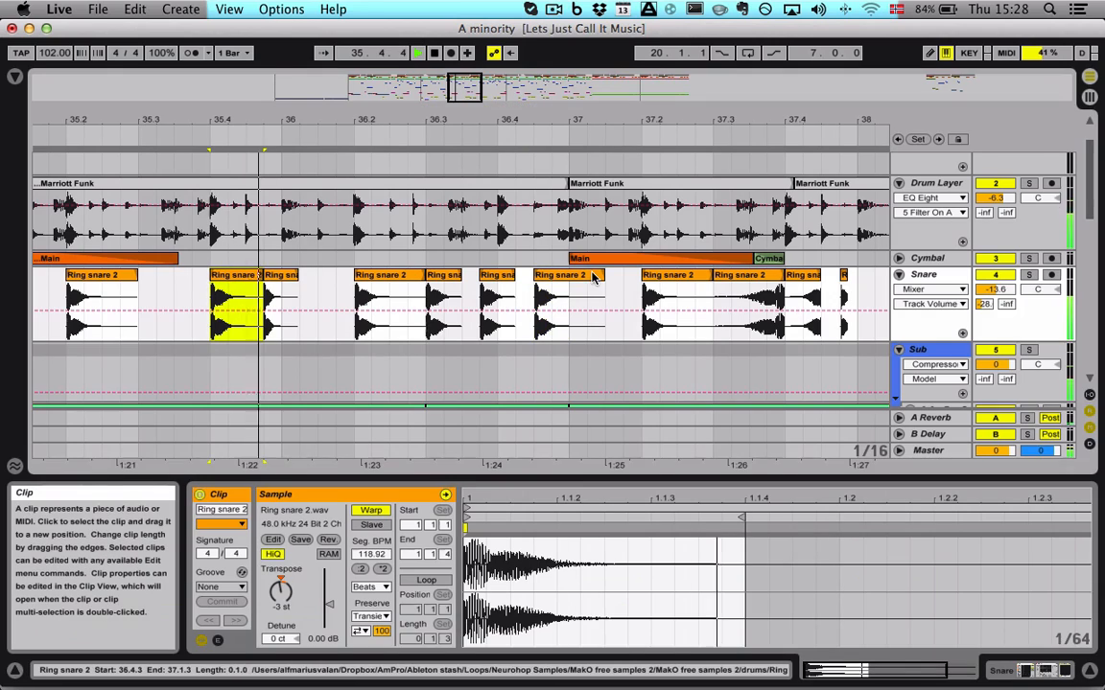
click(451, 278)
key(space)
drag(461, 279, 497, 279)
click(438, 277)
key(space)
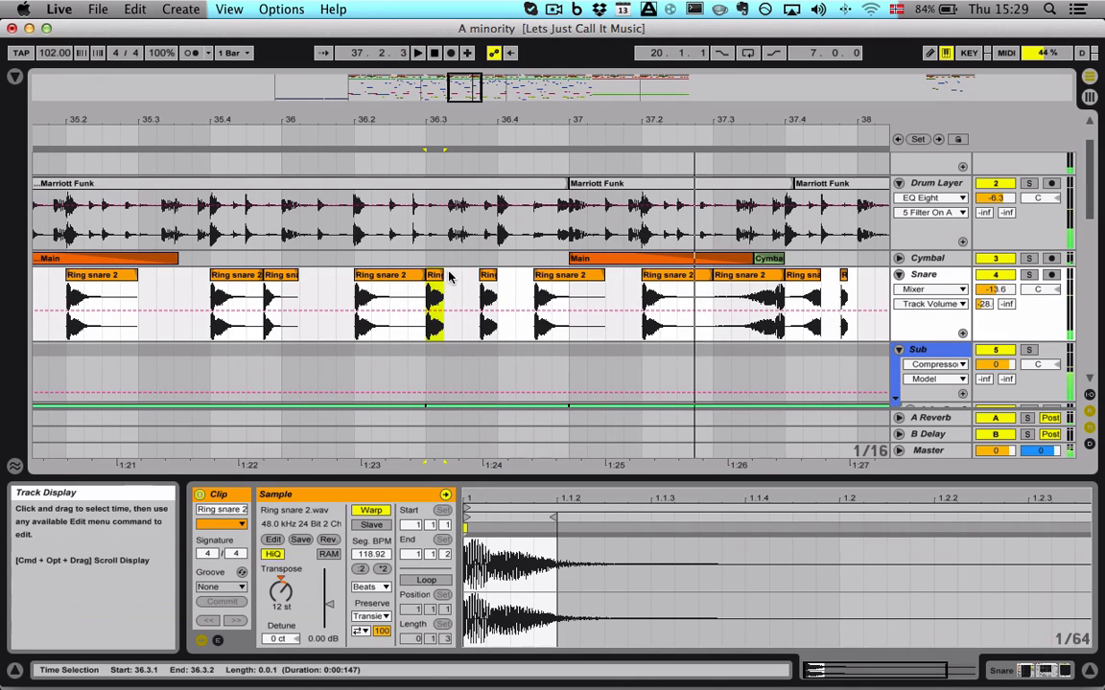
- Duplicate the shortened 36.3.1 Ring snare 2 clip to 36.3.2
click(485, 276)
drag(420, 120, 468, 120)
key(space)
key(space)
key(space)
key(super+c)
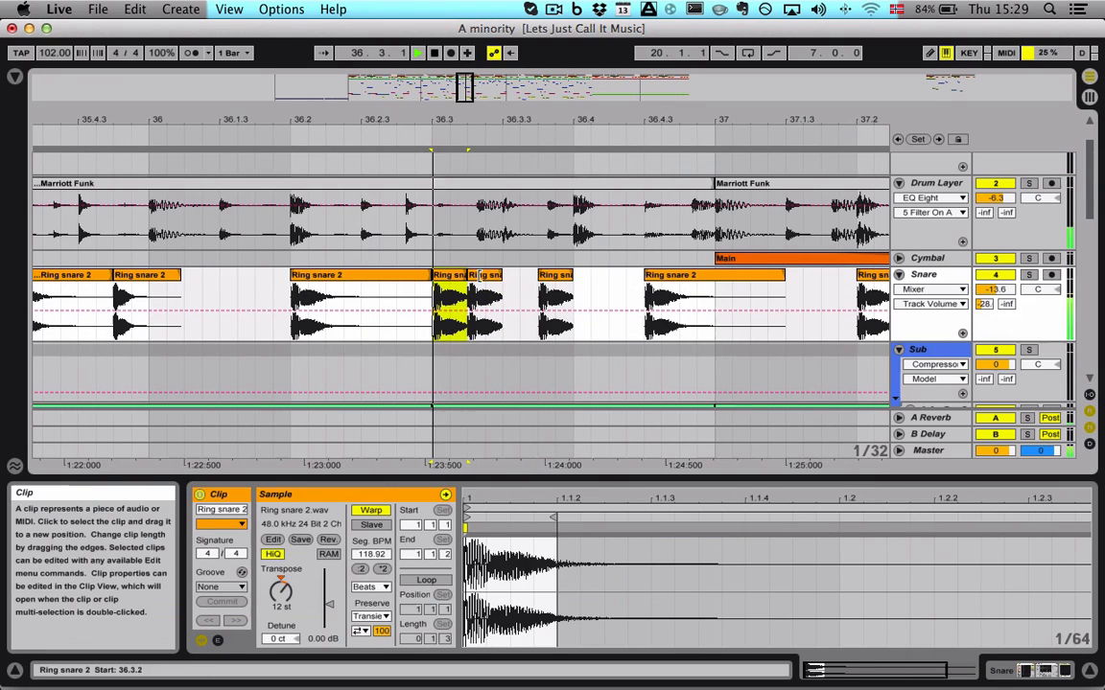
key(super+d)
- Duplicate the 36.3.4 Ring snare 2 clip, place the copy at 36.4.2 and listen from 36.3
click(556, 278)
key(super+d)
drag(586, 277, 628, 277)
click(452, 276)
key(space)
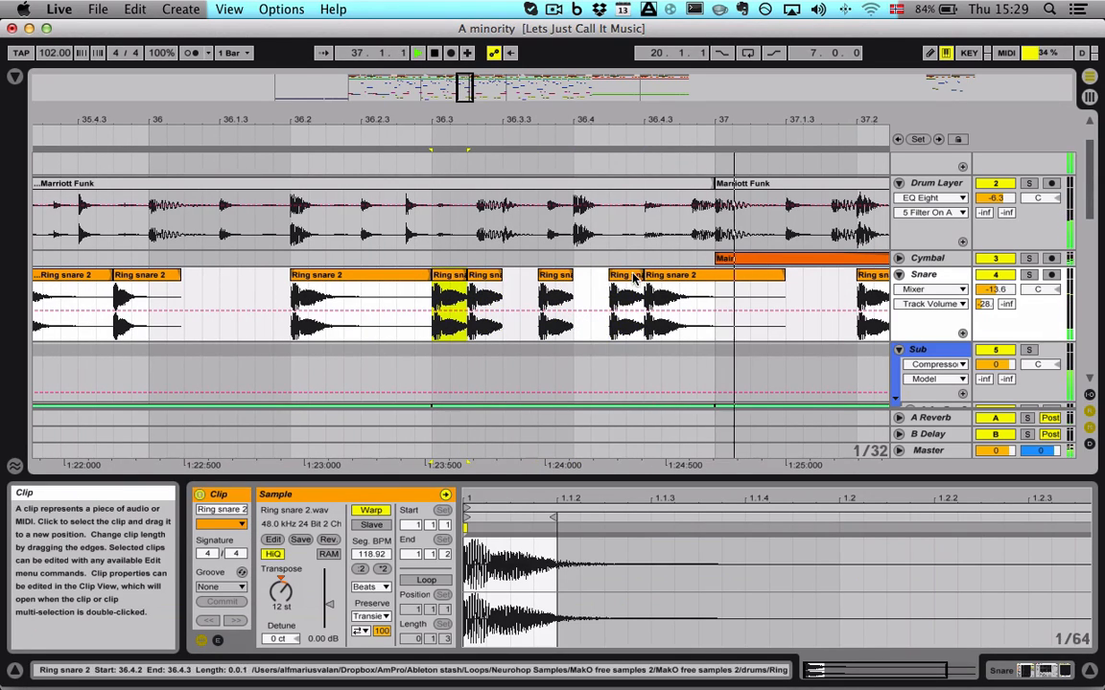
key(space)
- Look over the arrangement after bar 37 and inspect the section at the "Snare melody & Neuro Bass" locator at bar 51
drag(466, 92, 493, 266)
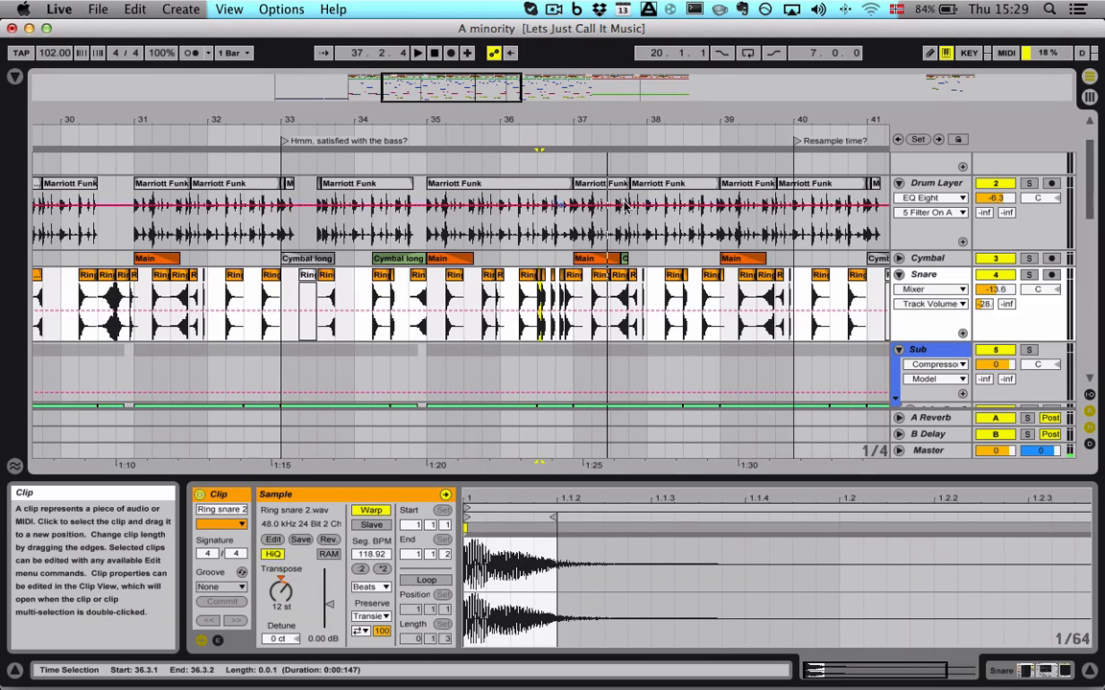
scroll(449, 188, right, 1)
scroll(449, 188, right, 3)
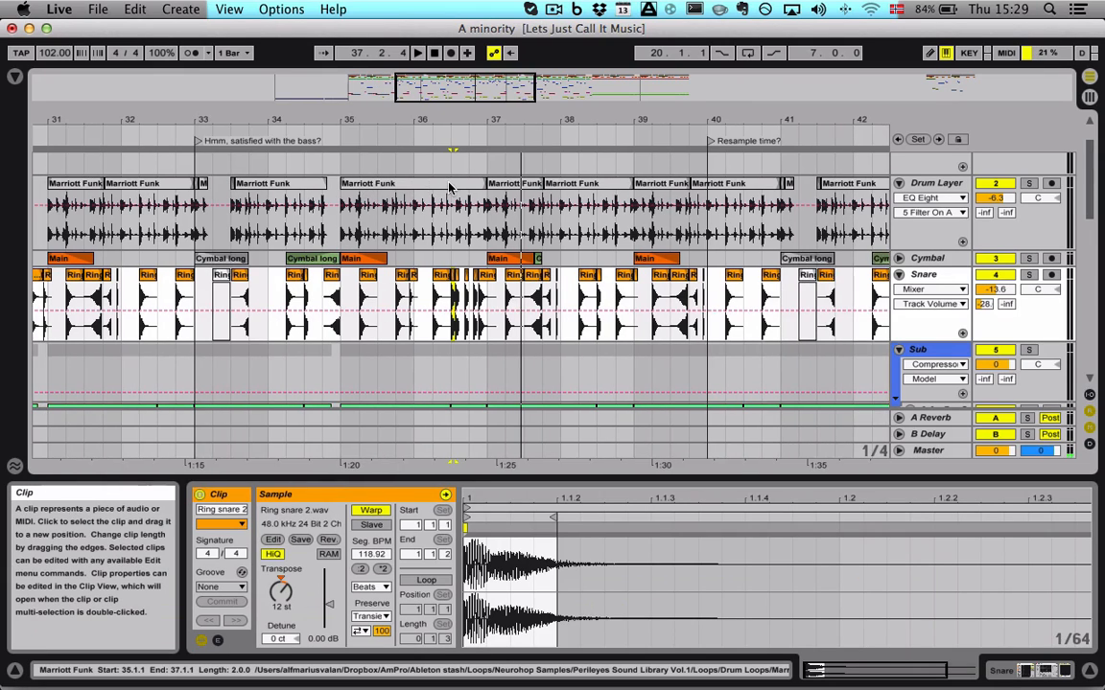
scroll(449, 188, right, 3)
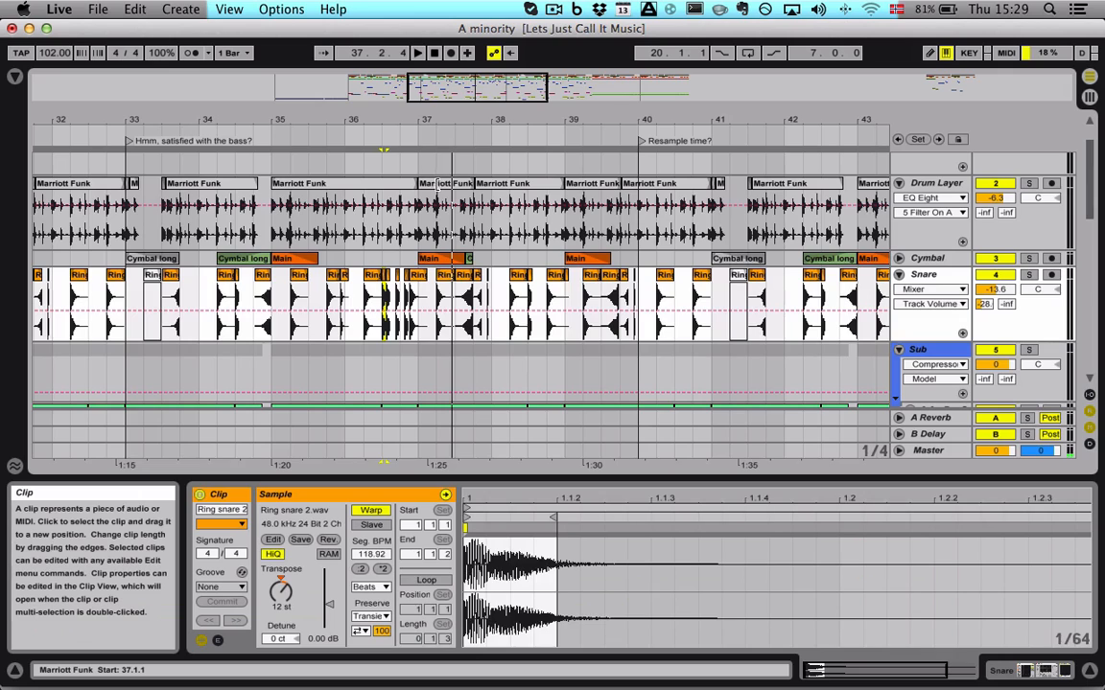
click(437, 189)
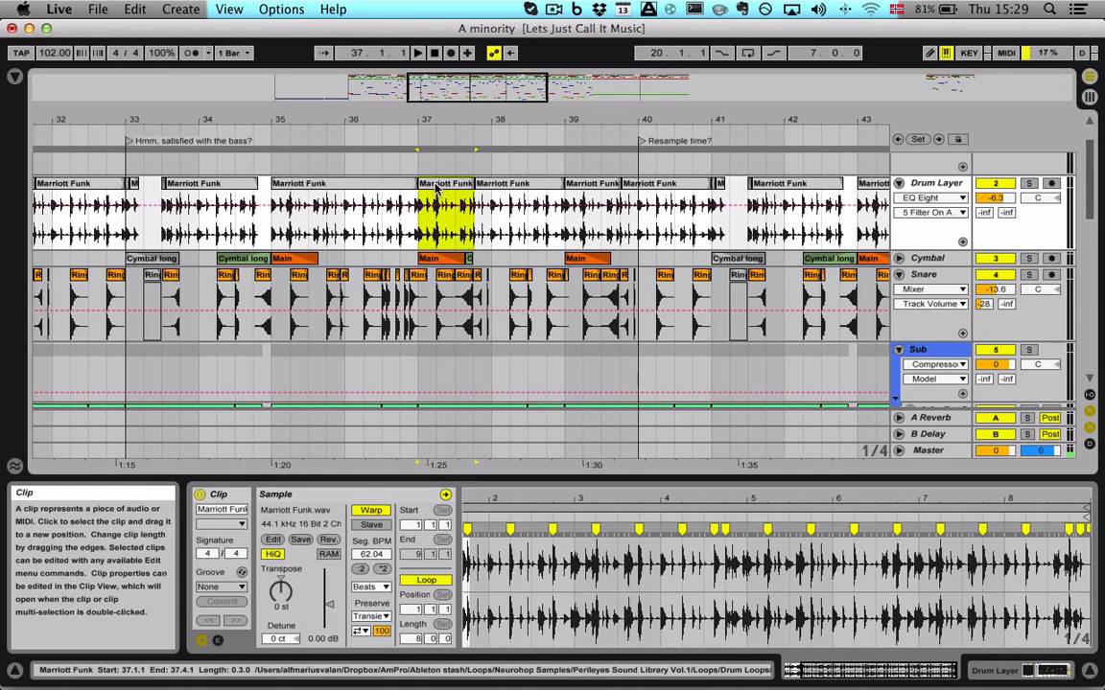
scroll(489, 222, right, 20)
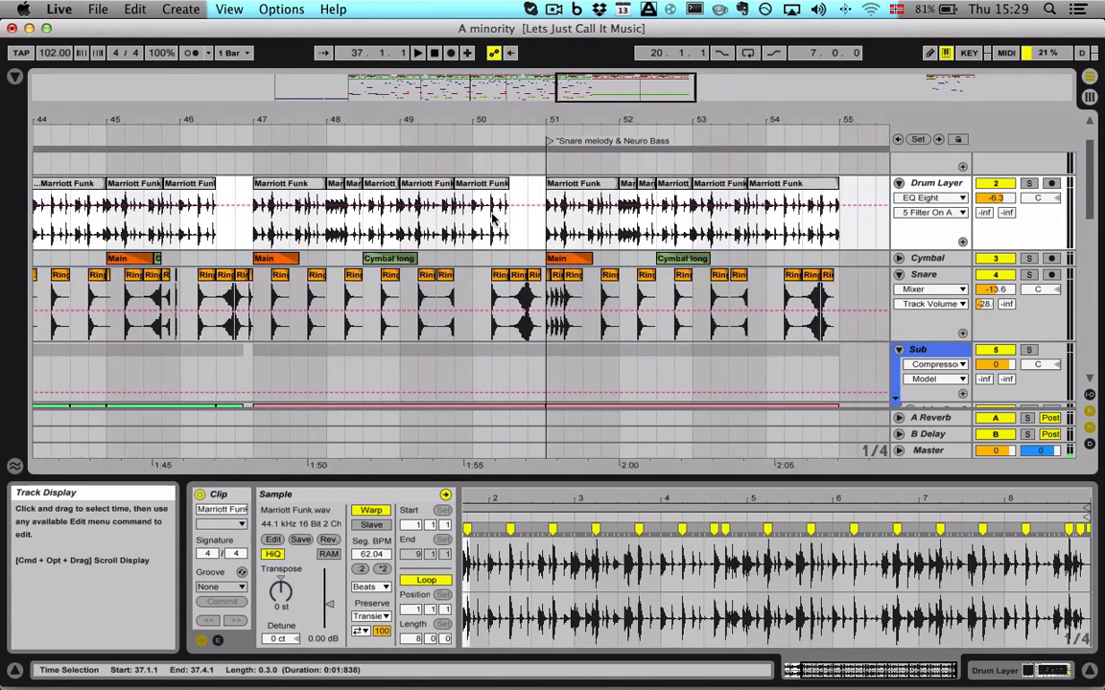
scroll(492, 219, left, 3)
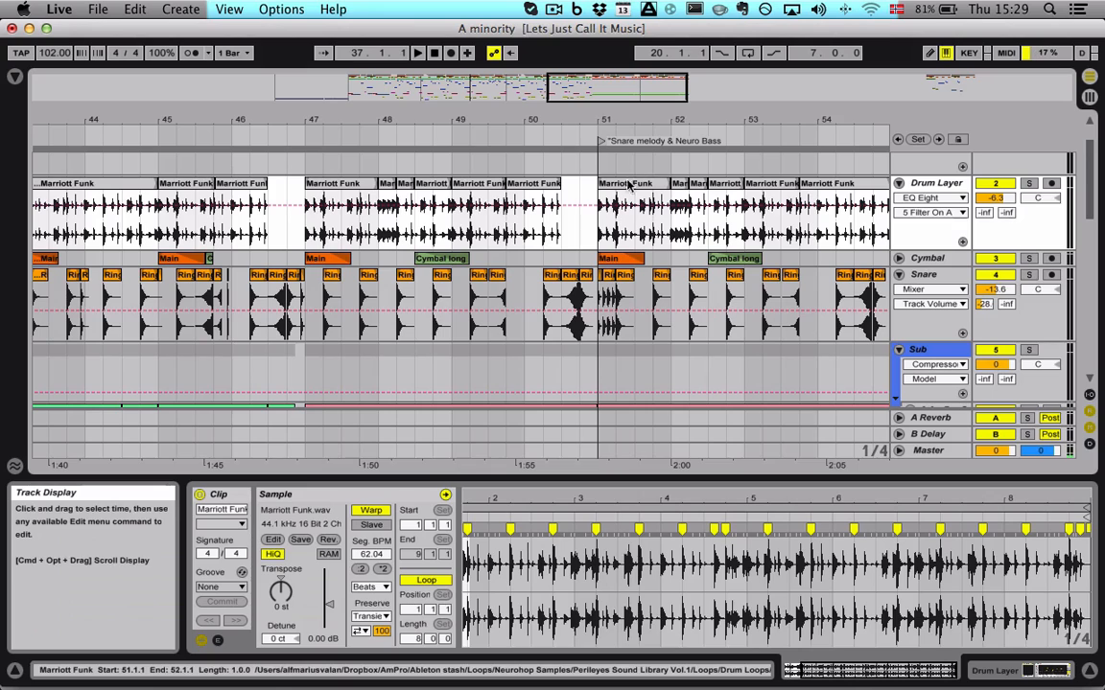
click(629, 185)
drag(640, 87, 642, 130)
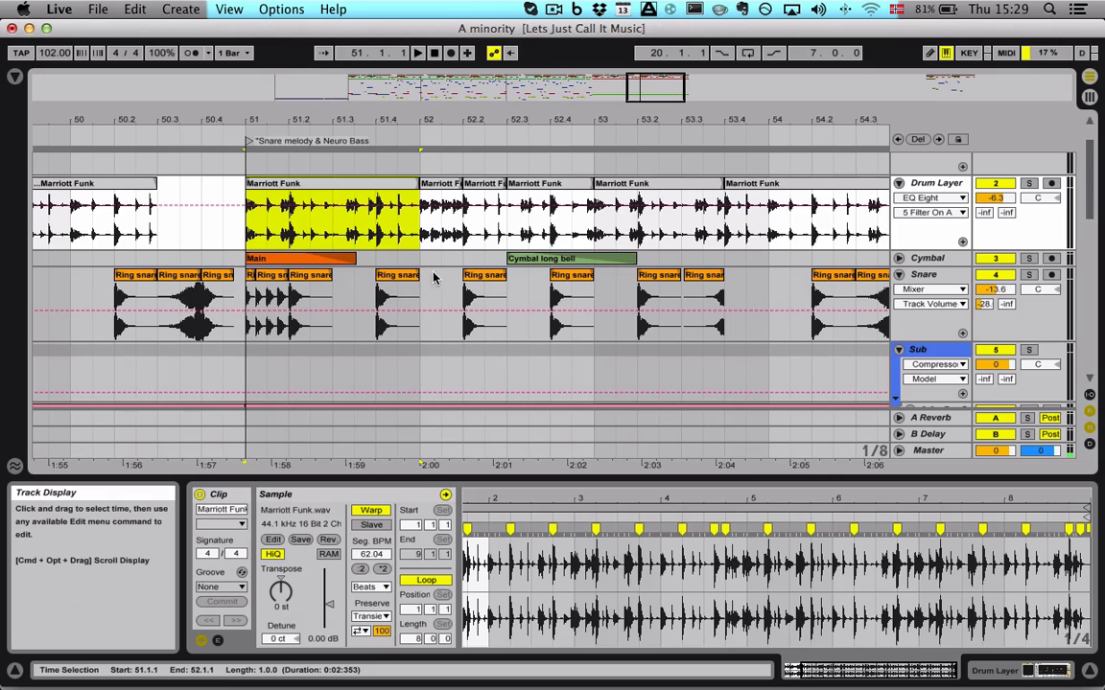
- Listen to the drum and snare sections starting at bars 43 and 47
scroll(433, 278, left, 10)
click(238, 190)
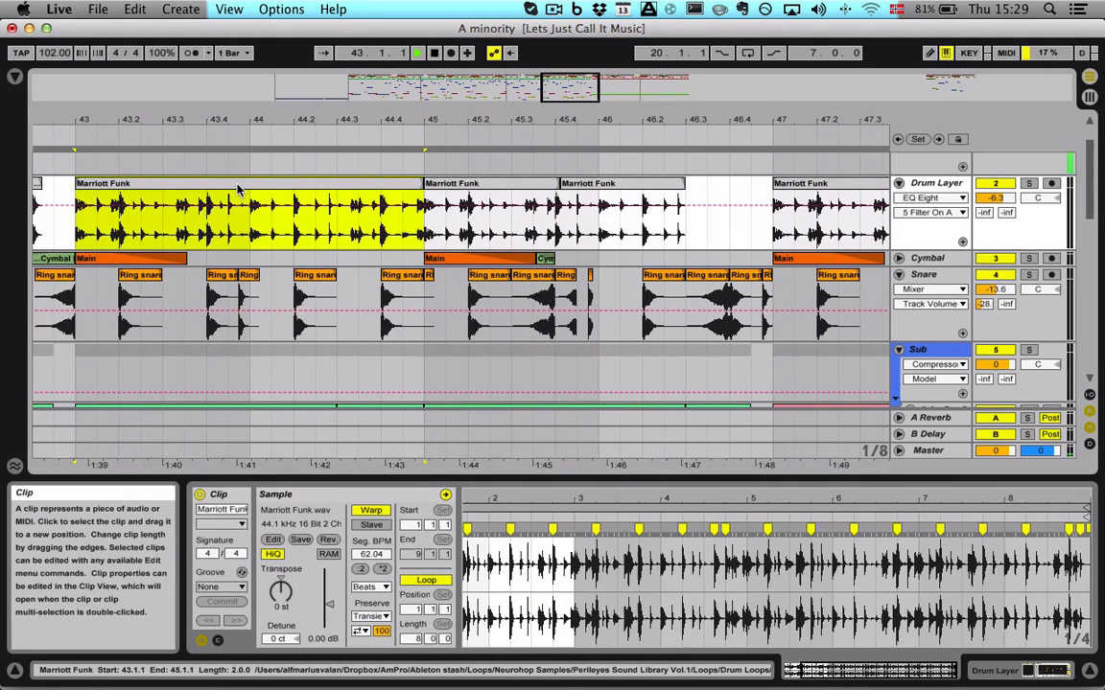
scroll(239, 190, right, 5)
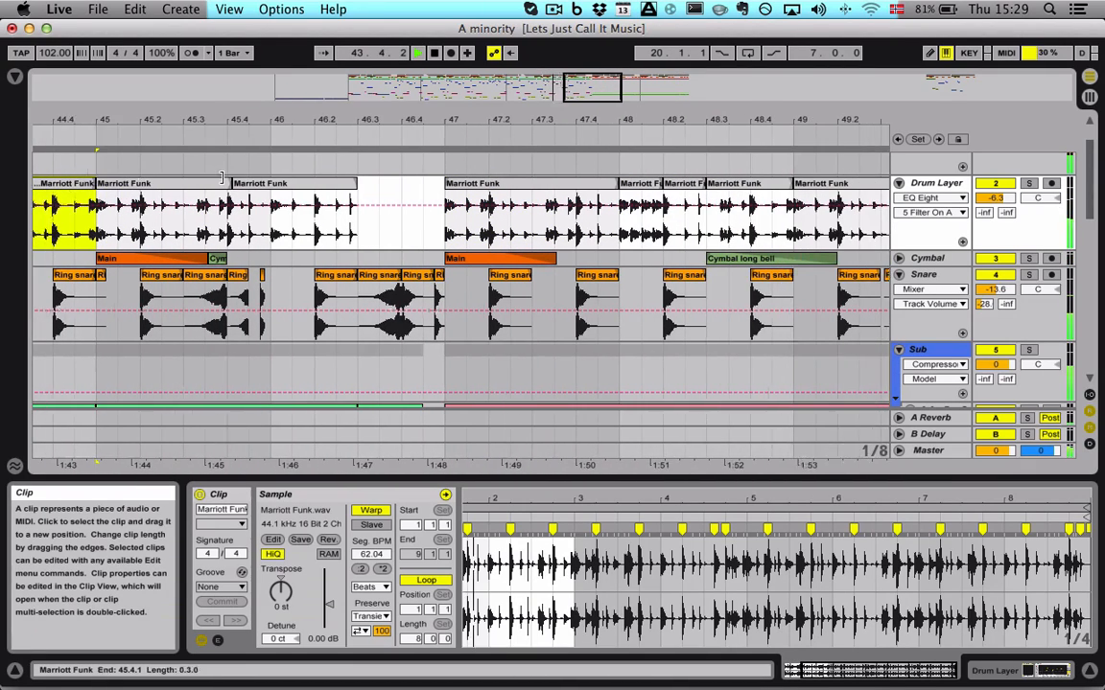
scroll(221, 177, right, 2)
key(space)
click(386, 182)
key(space)
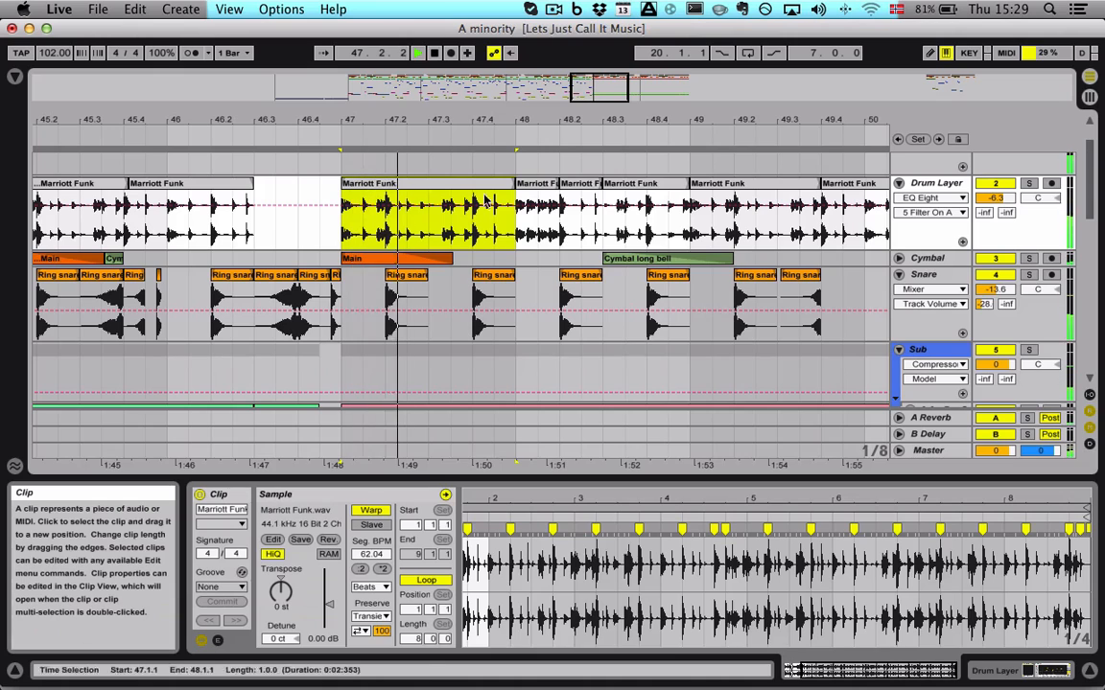
scroll(486, 199, right, 1)
- Check the transposition of the Ring snare 2 clips at 47.2, 47.4 and 48.2, and play from 48.2
click(476, 280)
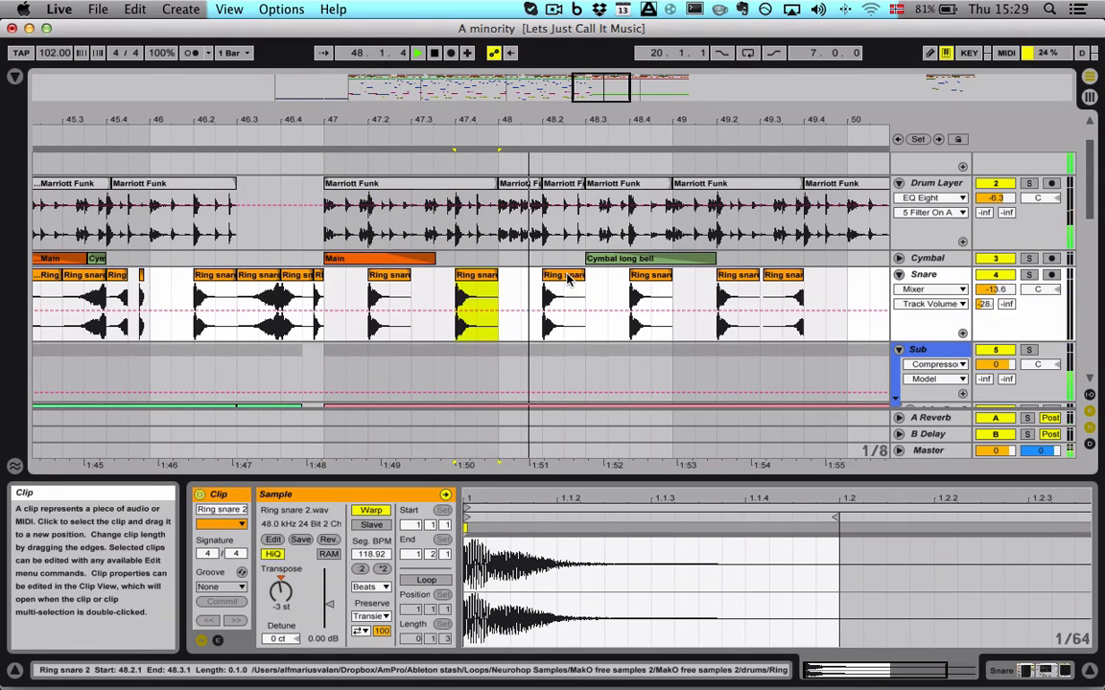
key(space)
click(564, 278)
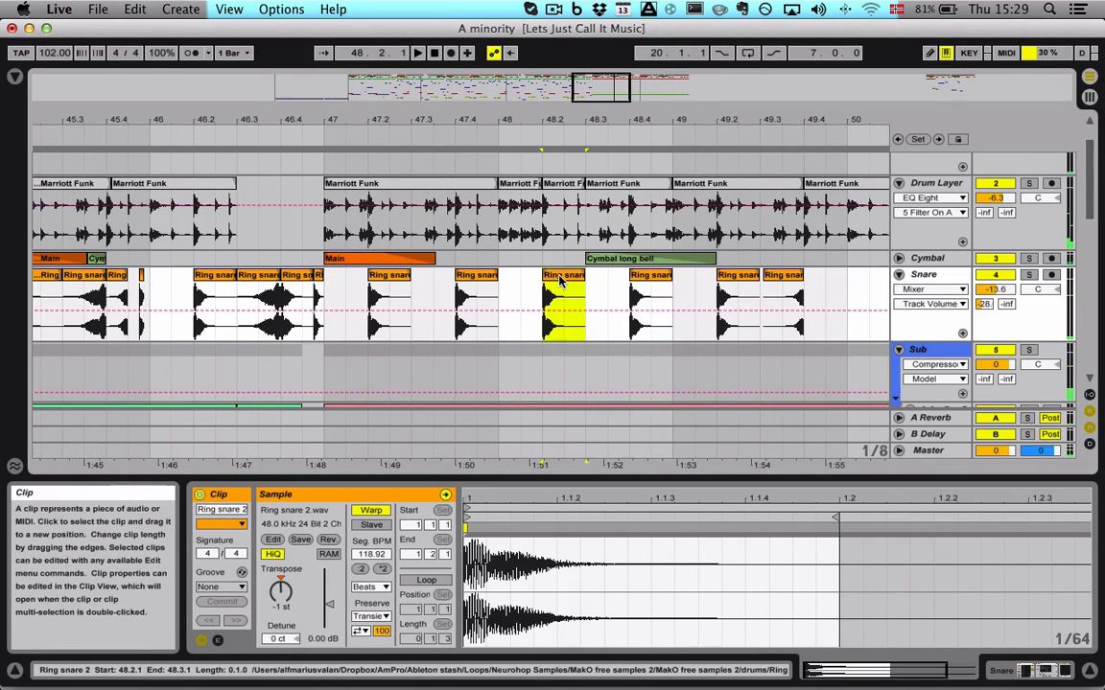
click(395, 278)
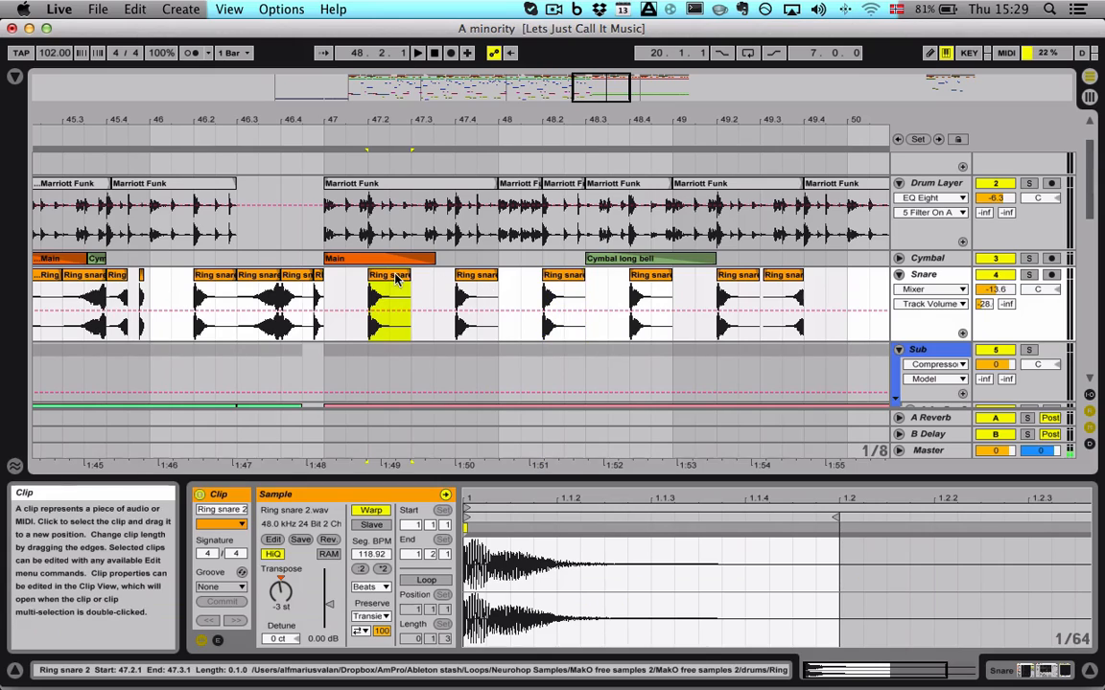
click(483, 280)
click(548, 278)
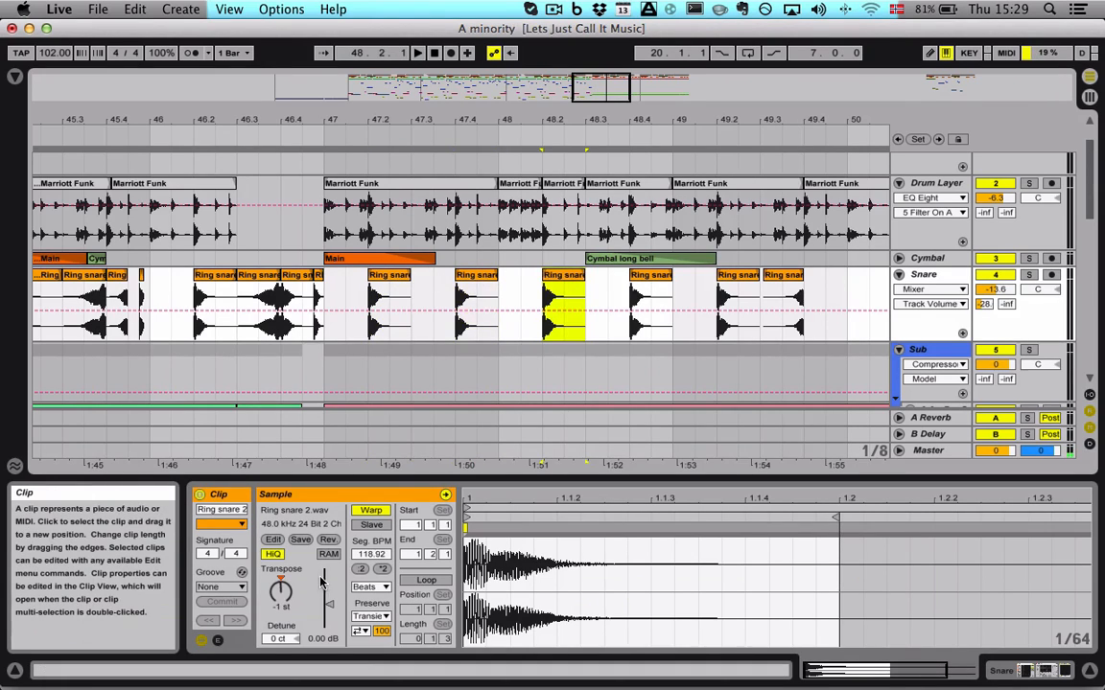
scroll(576, 249, right, 1)
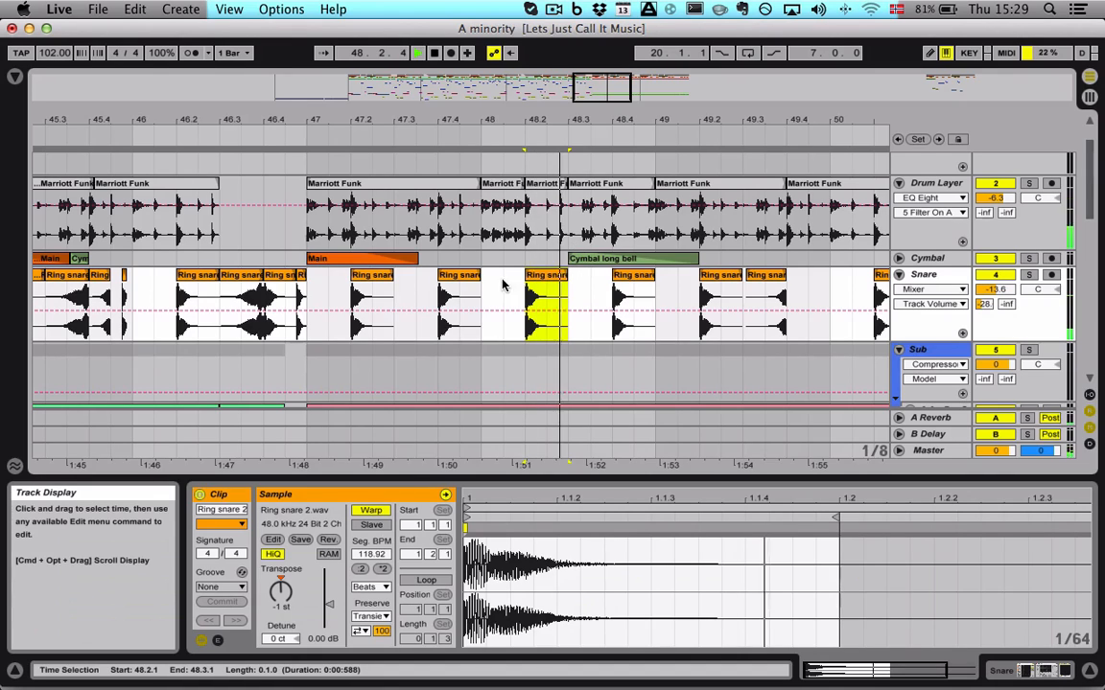
key(space)
key(space)
key(space)
- Unfold the Guitar 3 track to show its clip from bar 47, and return to the Snare track
scroll(539, 281, down, 5)
scroll(537, 280, down, 10)
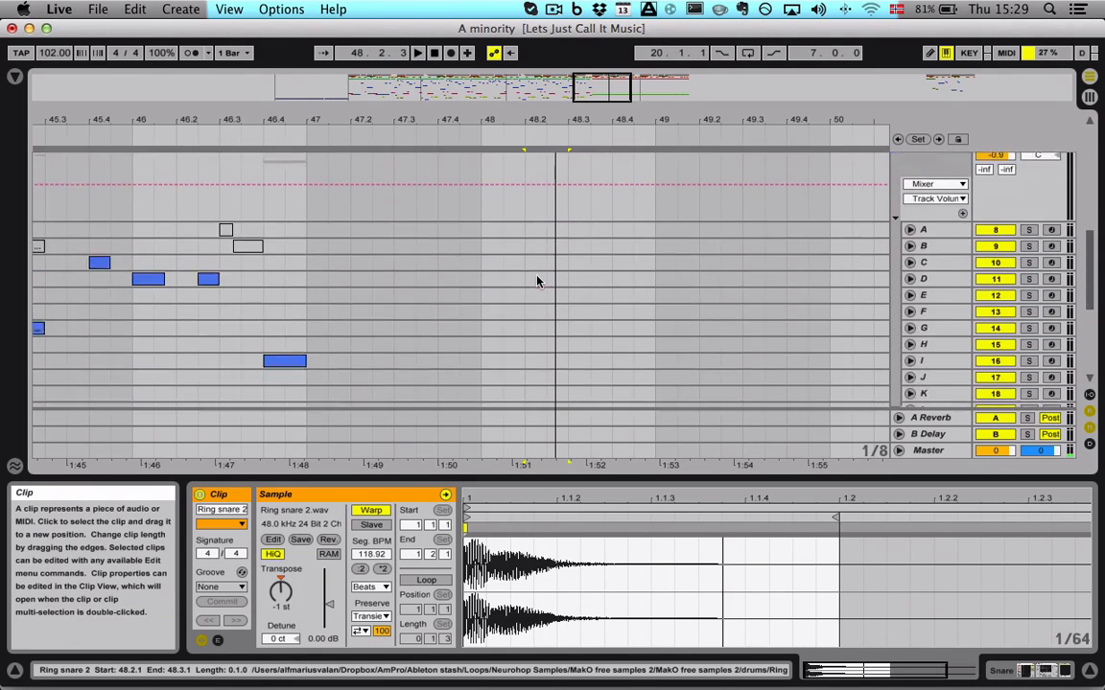
click(898, 259)
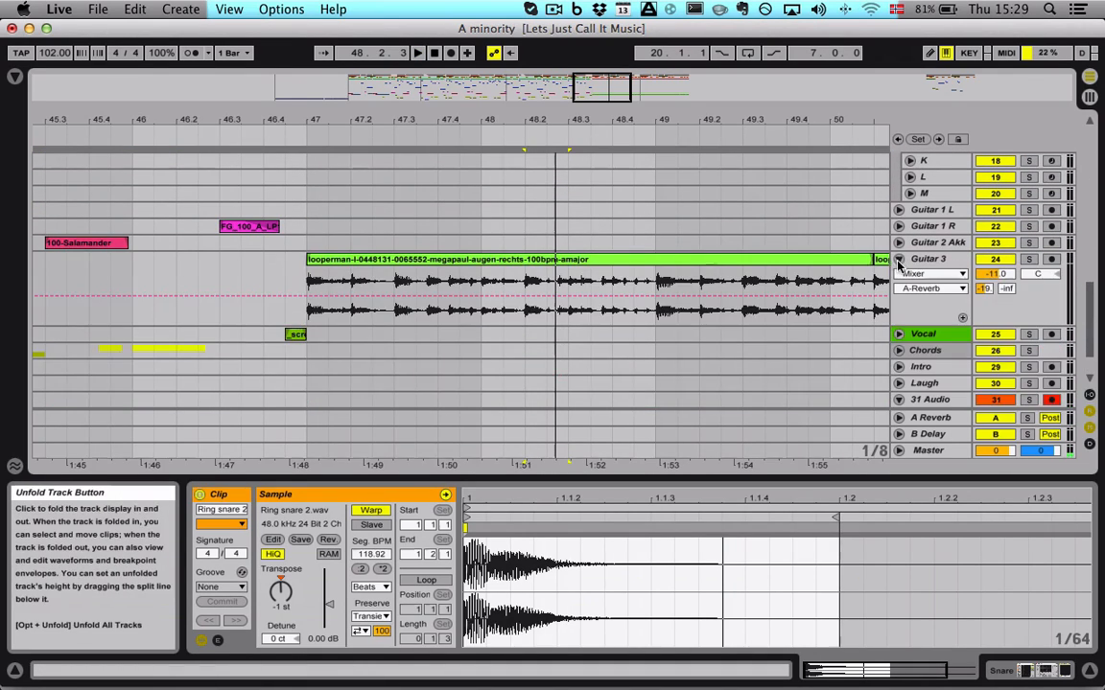
scroll(589, 226, up, 15)
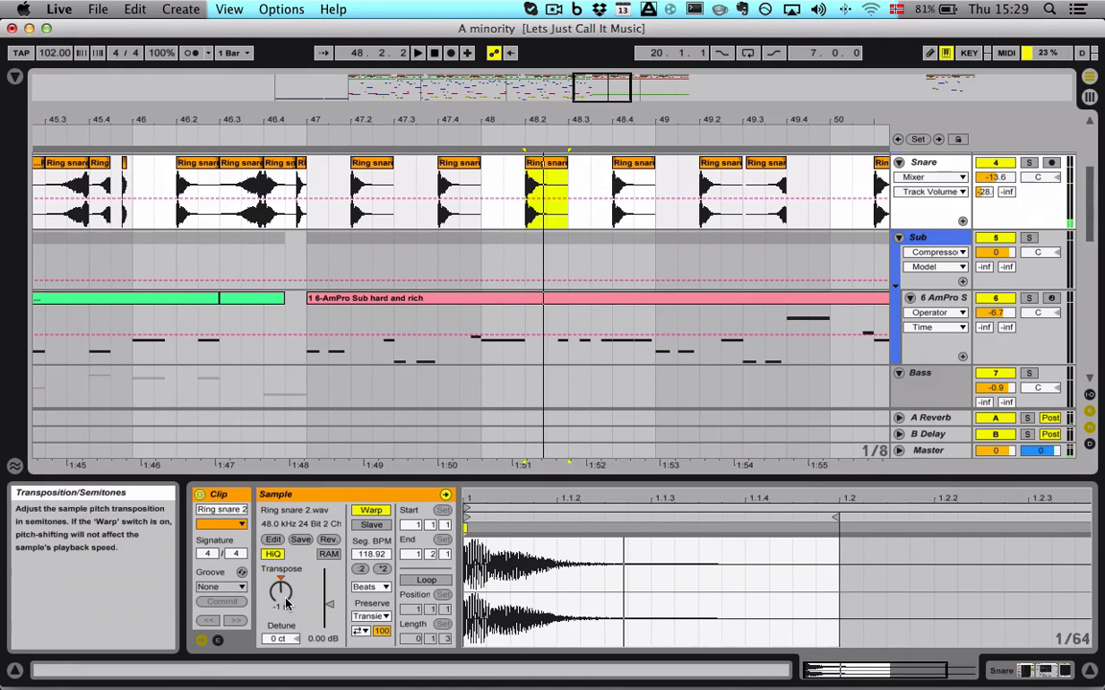
- Try transposing the Ring snare 2 clip at 48.2 to -3 st and play the section from bar 47
drag(280, 591, 280, 614)
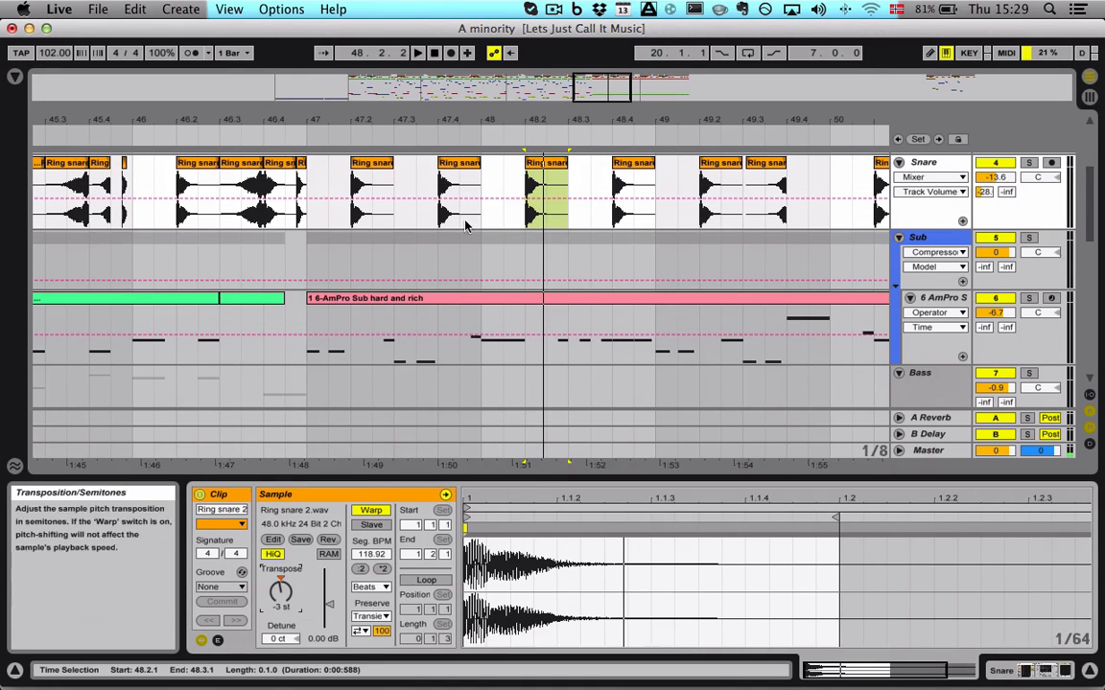
click(319, 185)
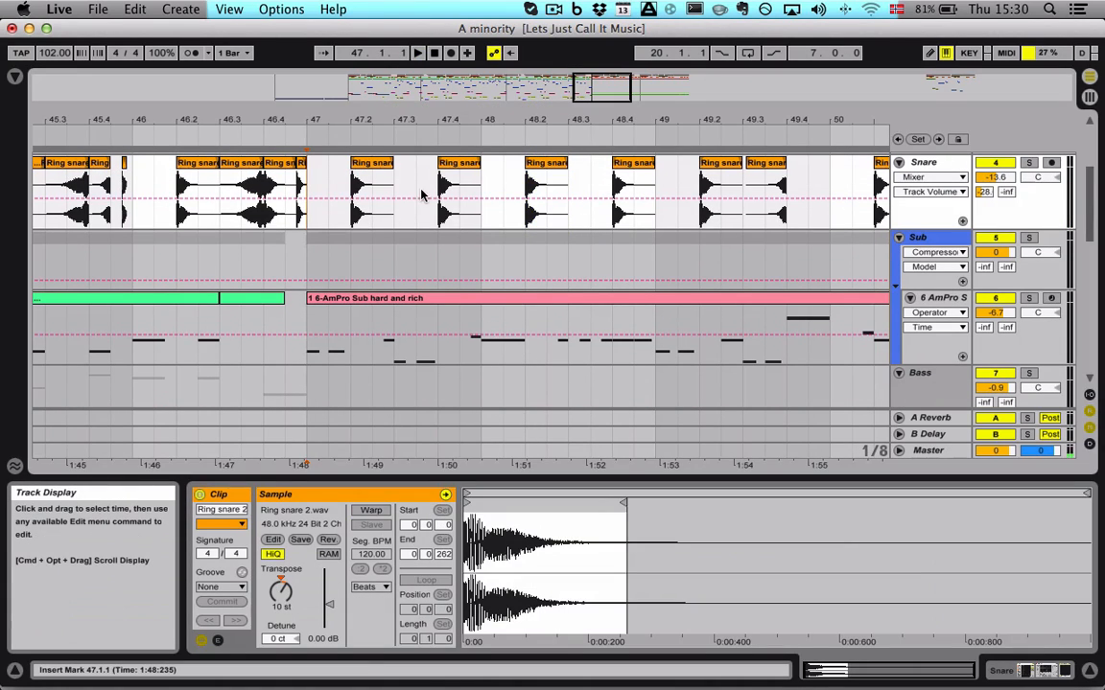
click(554, 166)
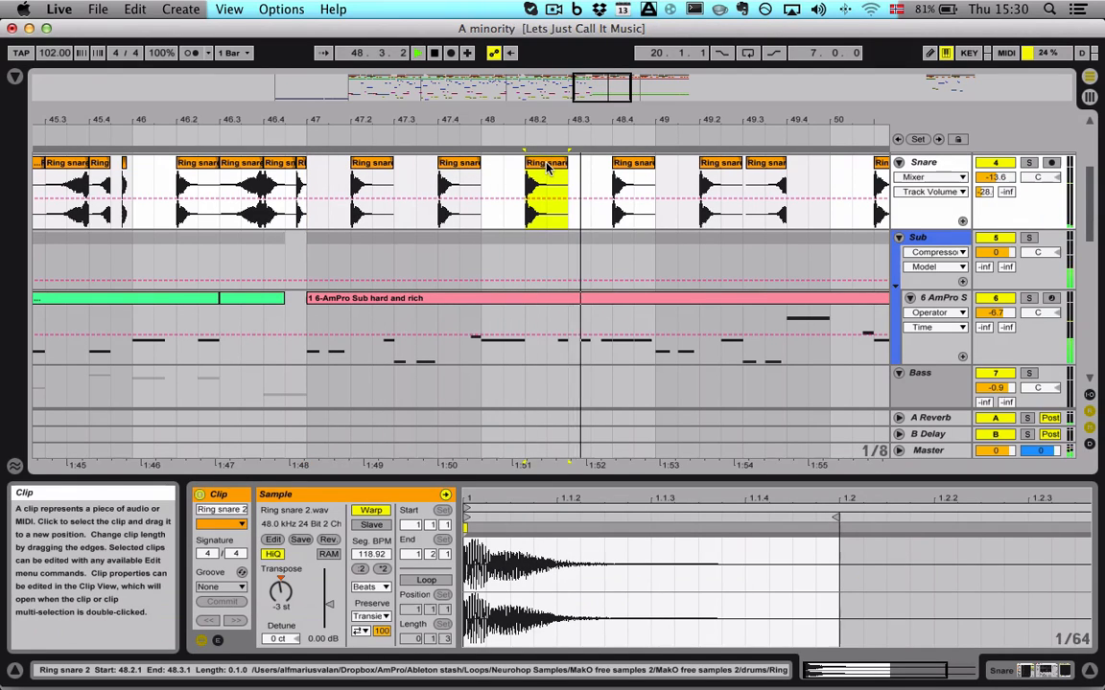
key(space)
key(space)
- Set the transposition of the Ring snare 2 clip at 48.2 to -1 st and play it repeatedly
drag(280, 591, 281, 585)
key(space)
key(space)
key(space)
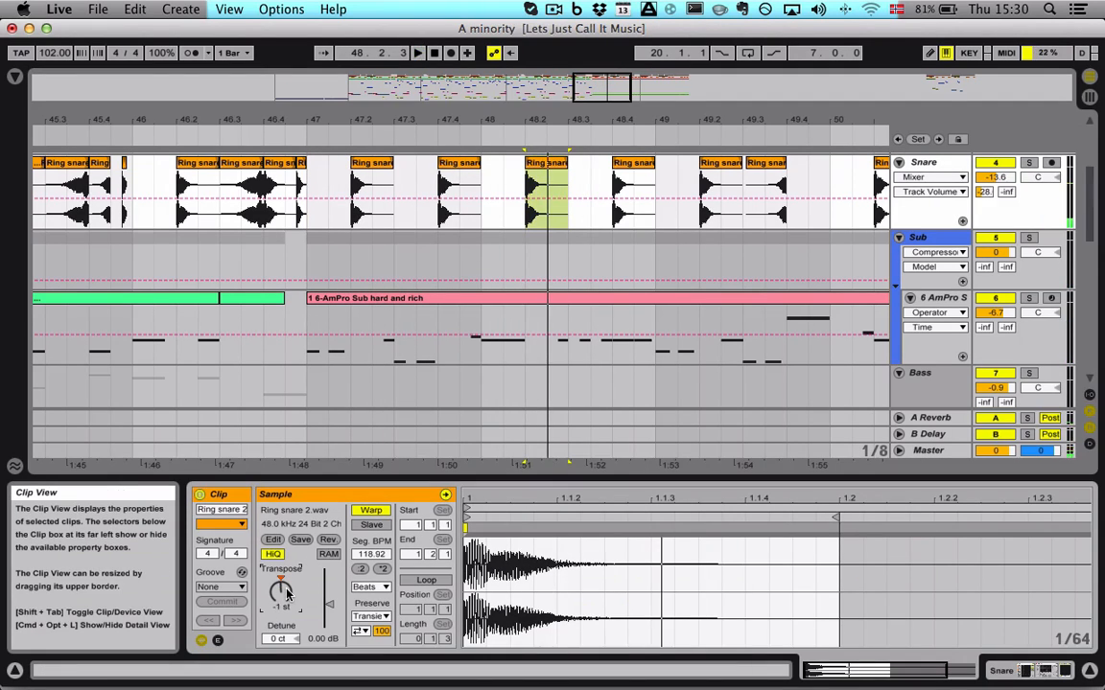
key(space)
key(space)
key(space)
key(space)
- Play from bar 47 and check the transposition of the Ring snare 2 clips at 48.2 and 48.4
click(307, 178)
key(space)
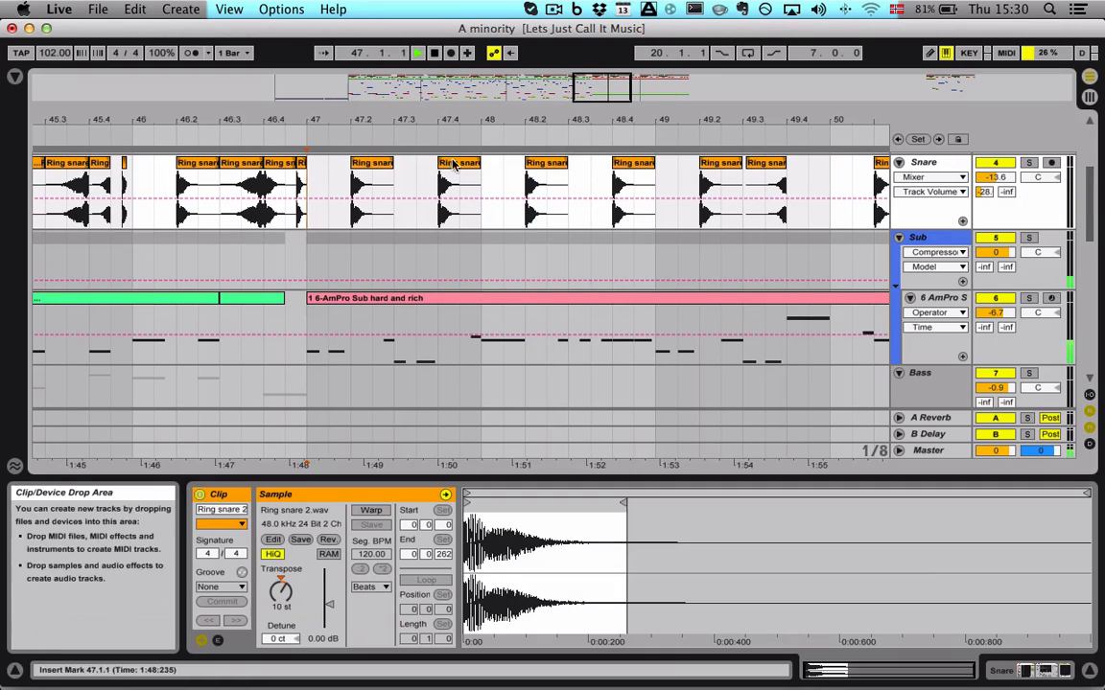
click(559, 164)
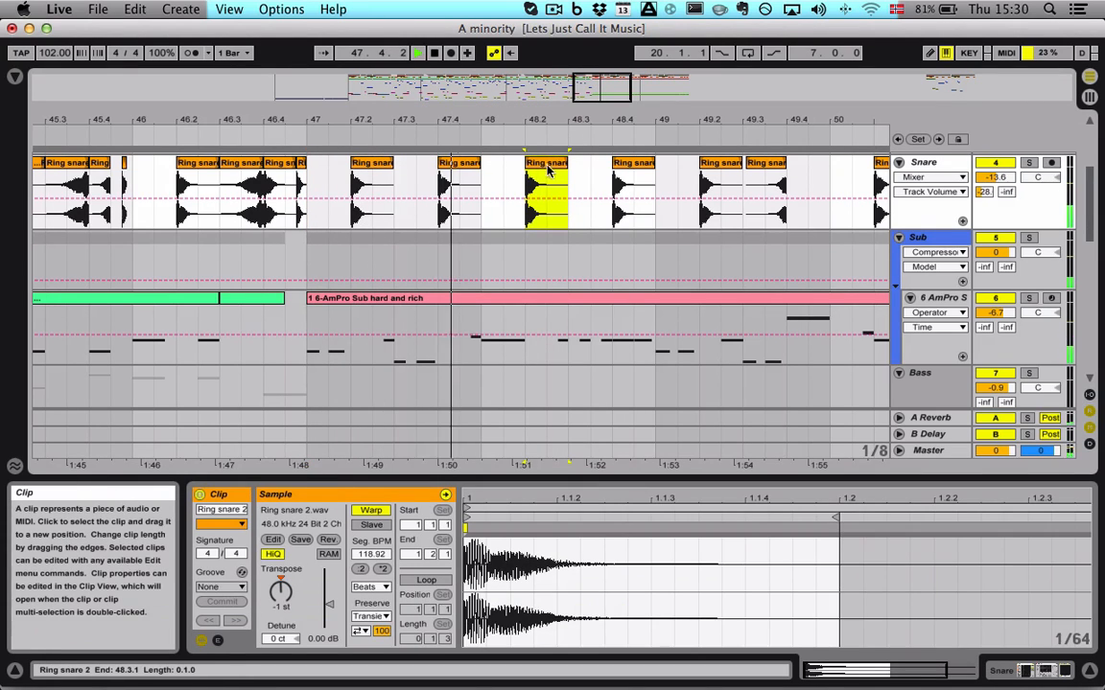
click(633, 180)
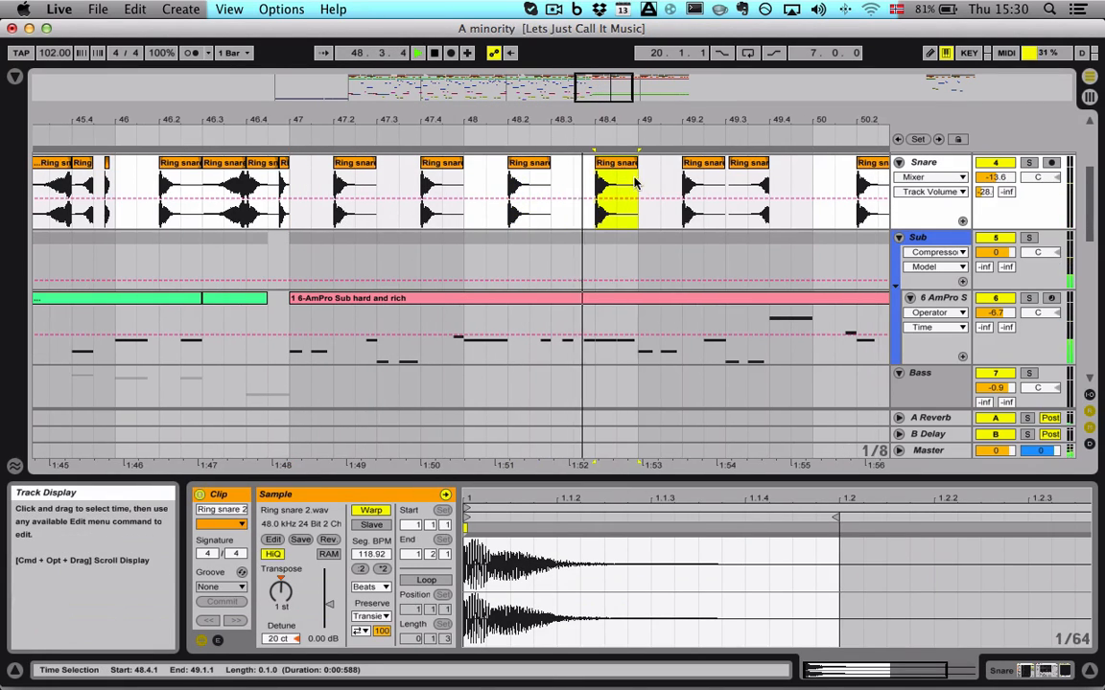
key(space)
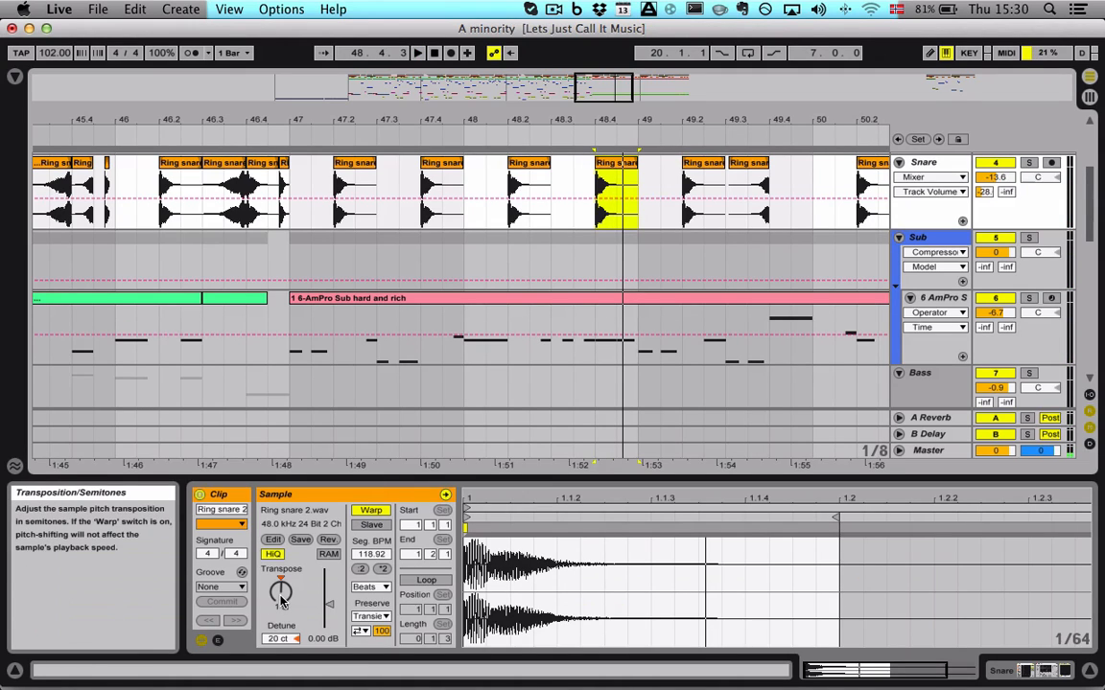
- Inspect the looperman guitar clip on the Guitar 3 track from bar 47
scroll(412, 254, down, 3)
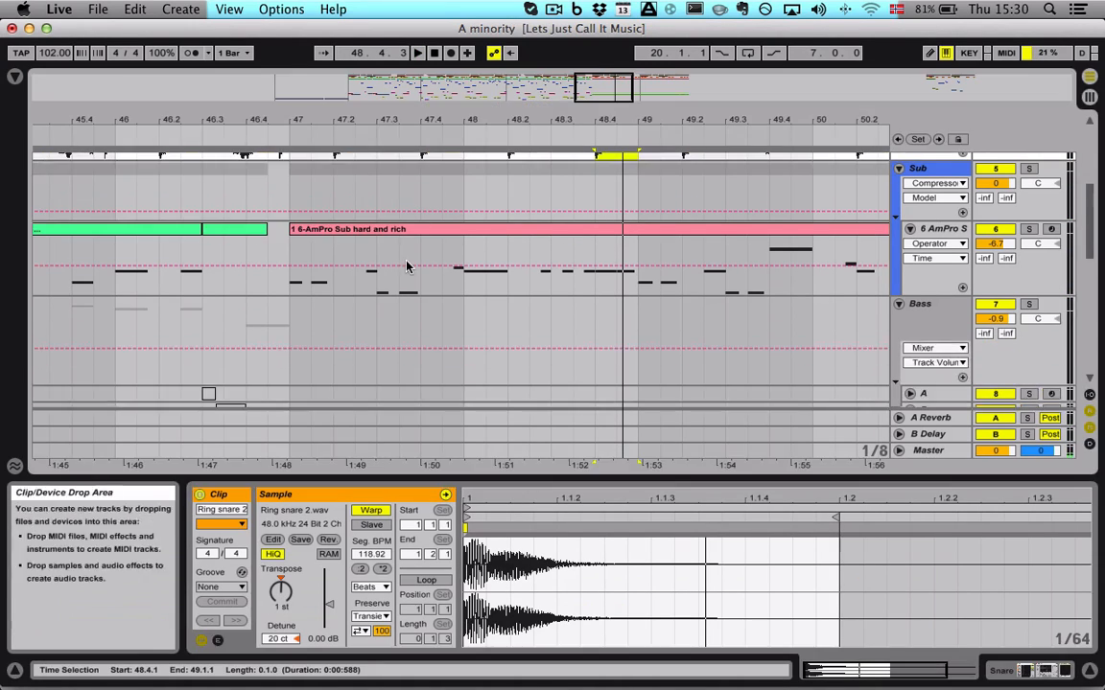
scroll(404, 270, up, 1)
scroll(405, 267, up, 3)
click(404, 265)
scroll(404, 264, down, 10)
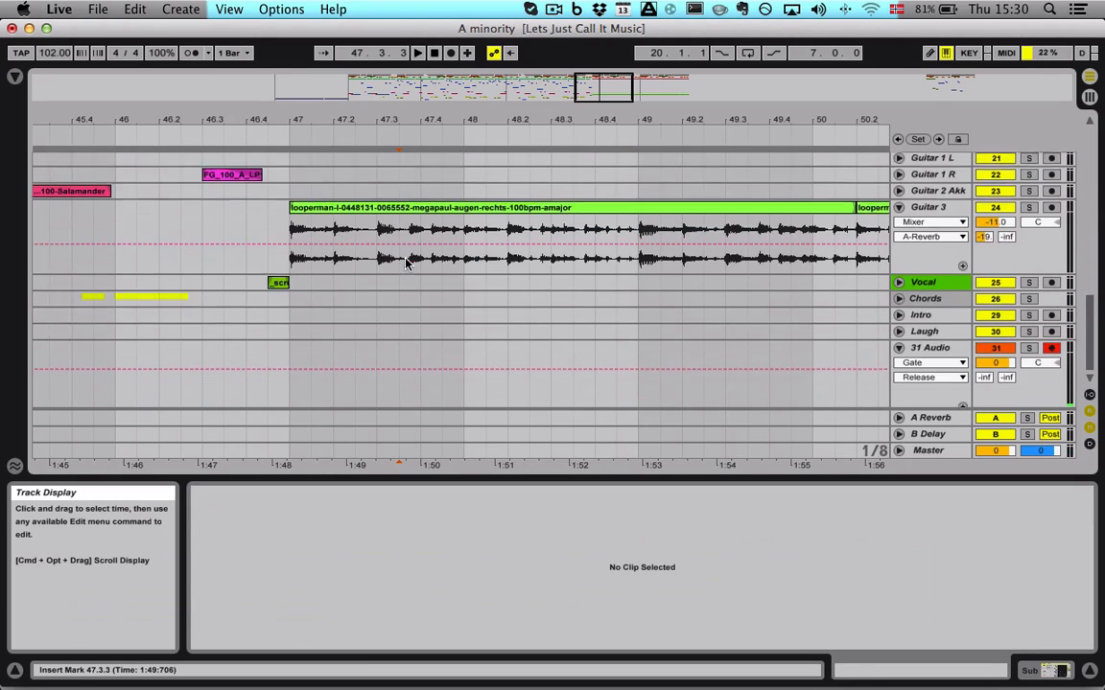
click(426, 203)
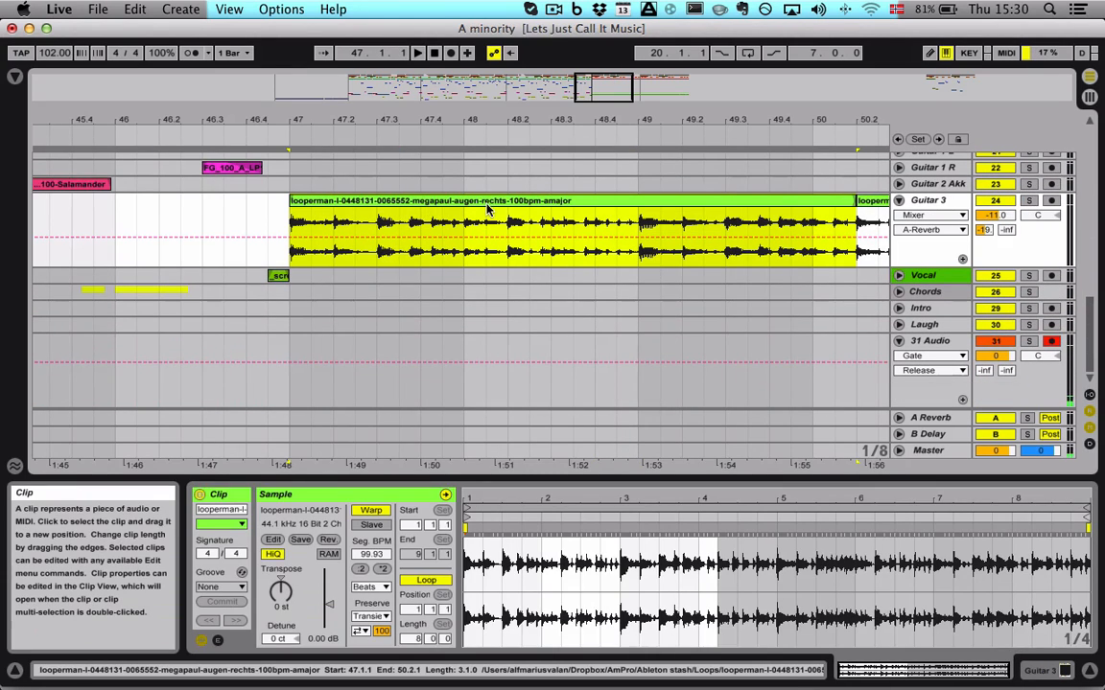
drag(604, 86, 604, 98)
- Play the Ring snare 2 clip at 48.4 repeatedly and set its transposition to 0 st
scroll(586, 202, up, 10)
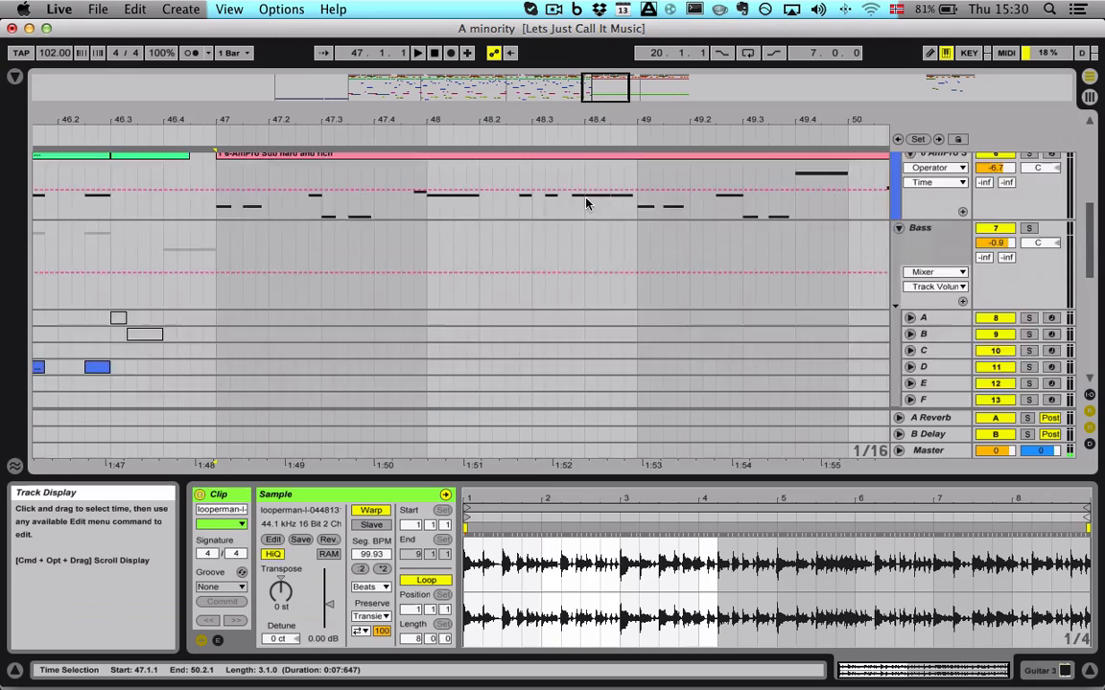
scroll(587, 203, up, 8)
click(611, 226)
key(space)
key(space)
key(space)
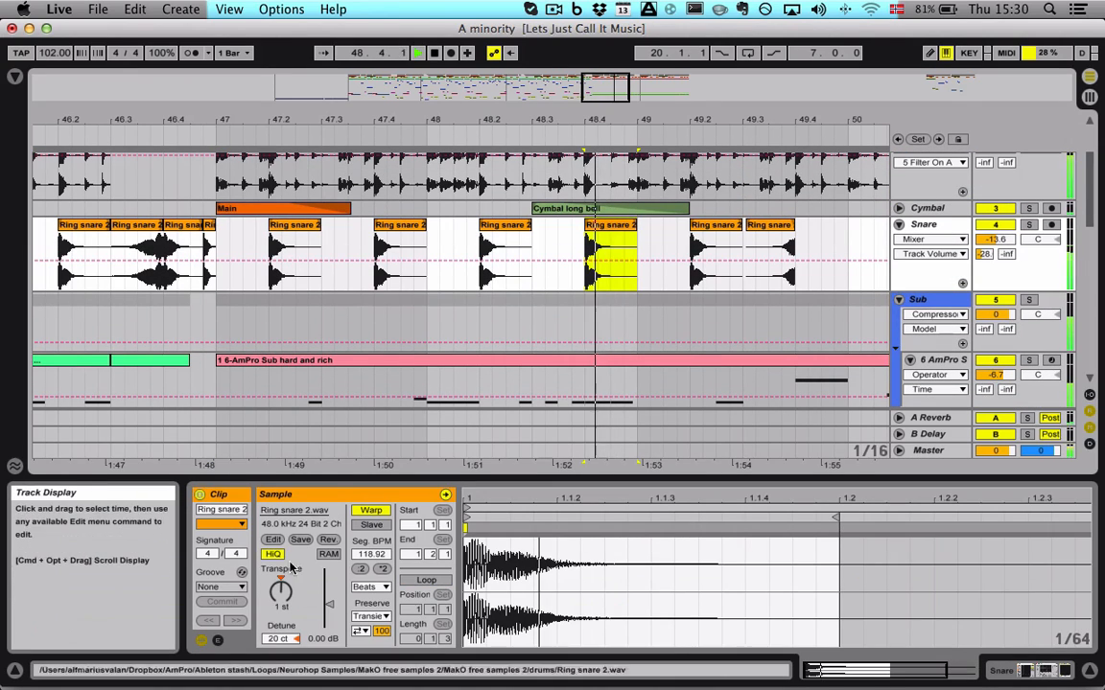
key(space)
key(space)
key(space)
click(280, 591)
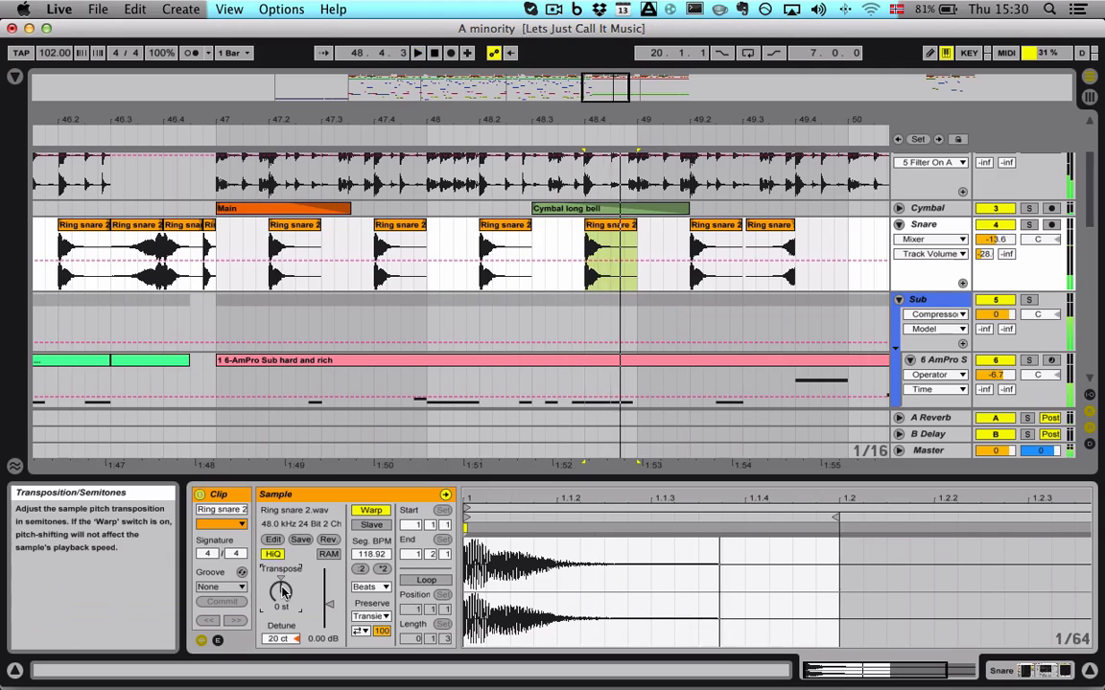
key(space)
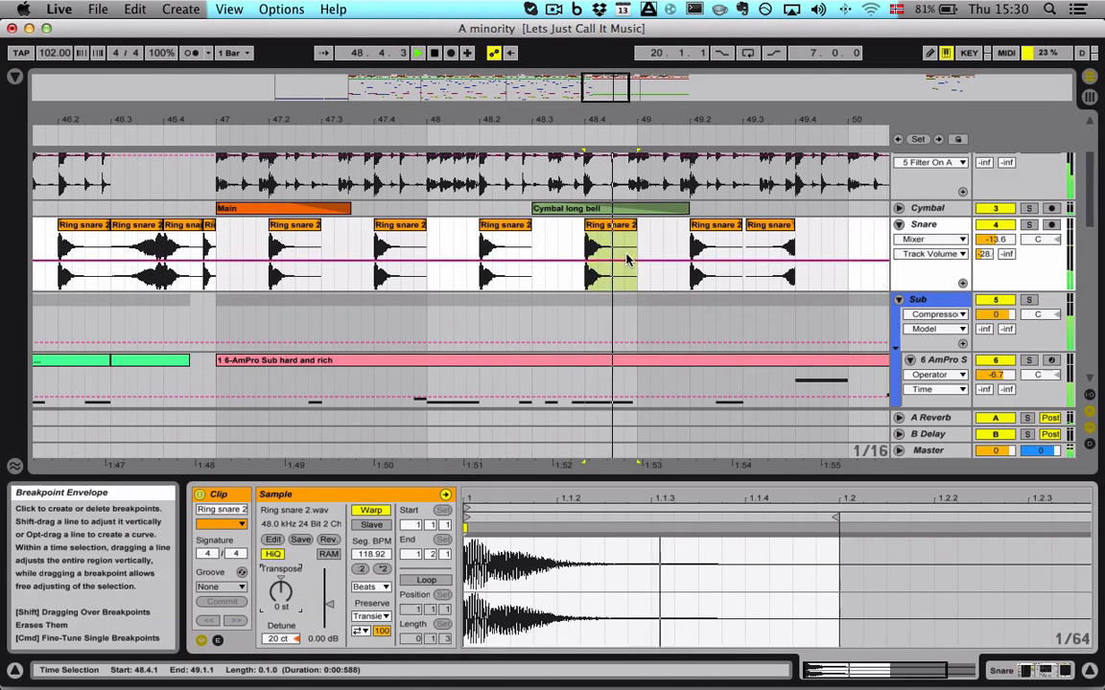
- Compare the Guitar 3 clip at 48.4 with the transposition of the Ring snare 2 clip there
scroll(624, 263, down, 10)
click(582, 342)
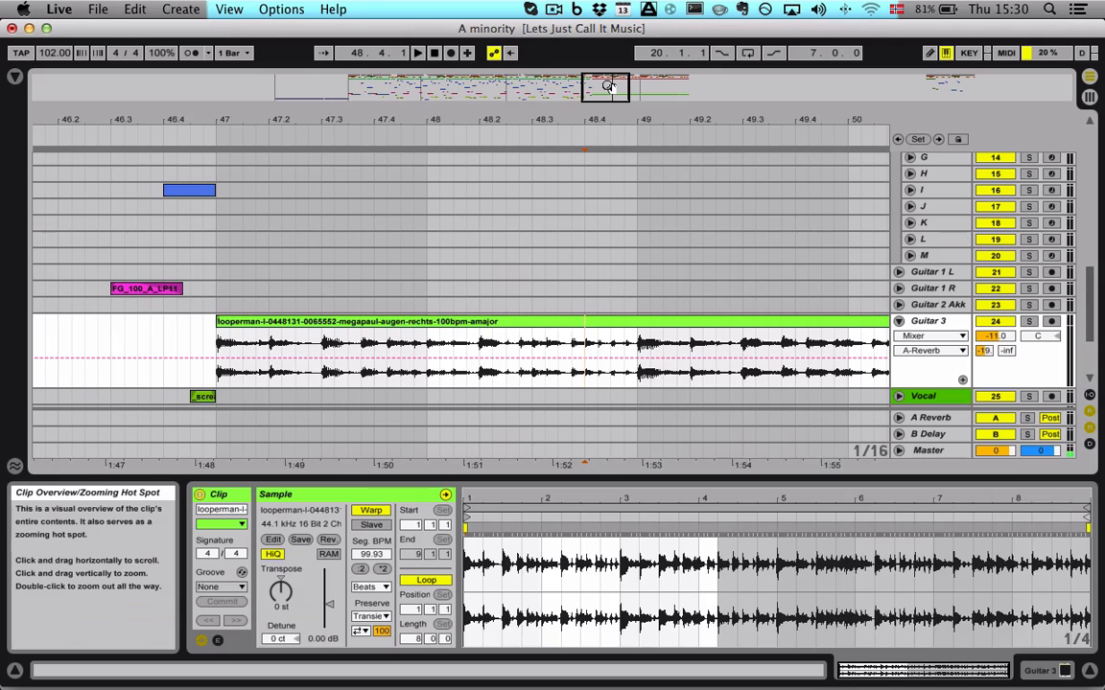
scroll(627, 228, up, 10)
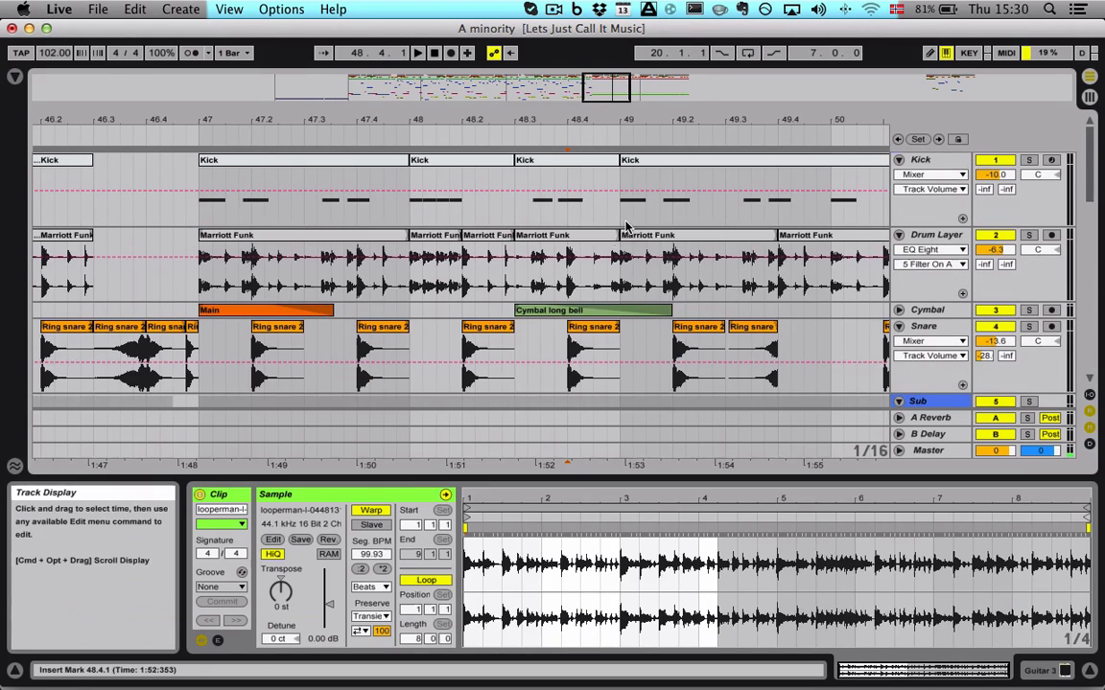
click(578, 342)
click(283, 602)
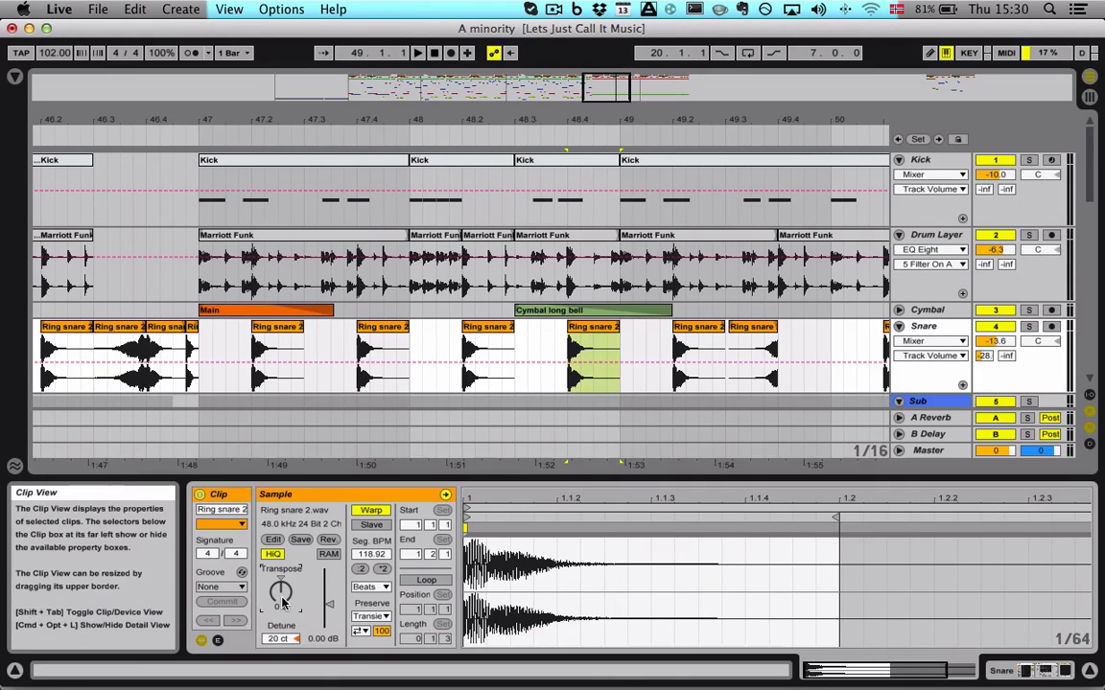
- Play from bar 47 and check the transposition of the Ring snare 2 clips from 48.2 to 50.3
click(205, 342)
key(space)
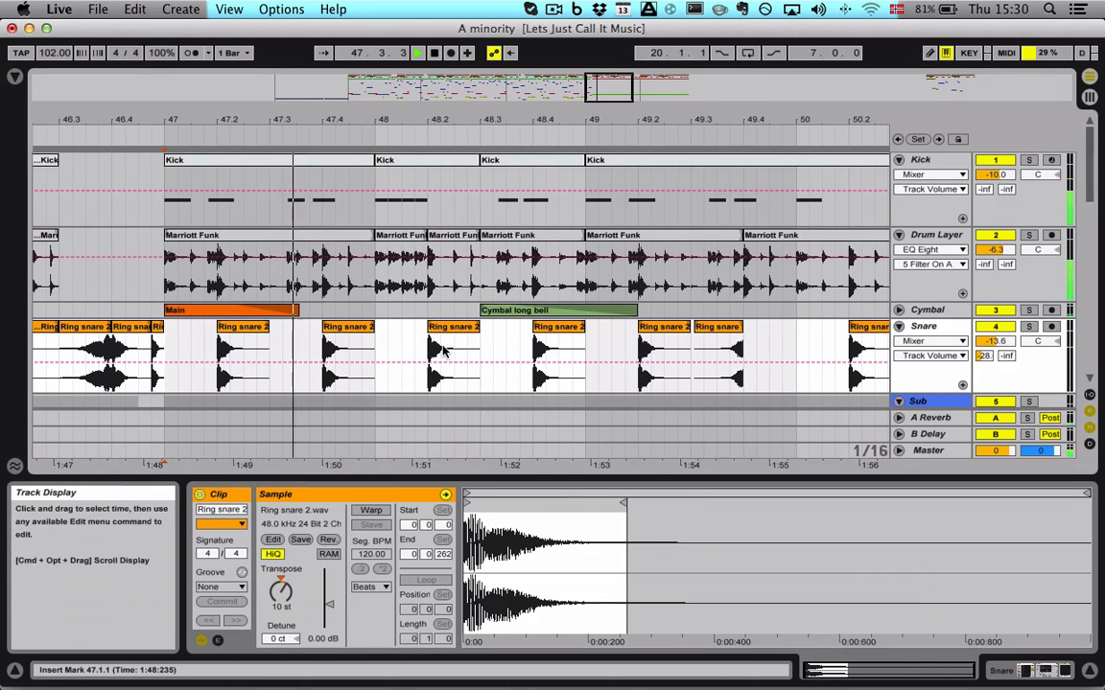
click(479, 331)
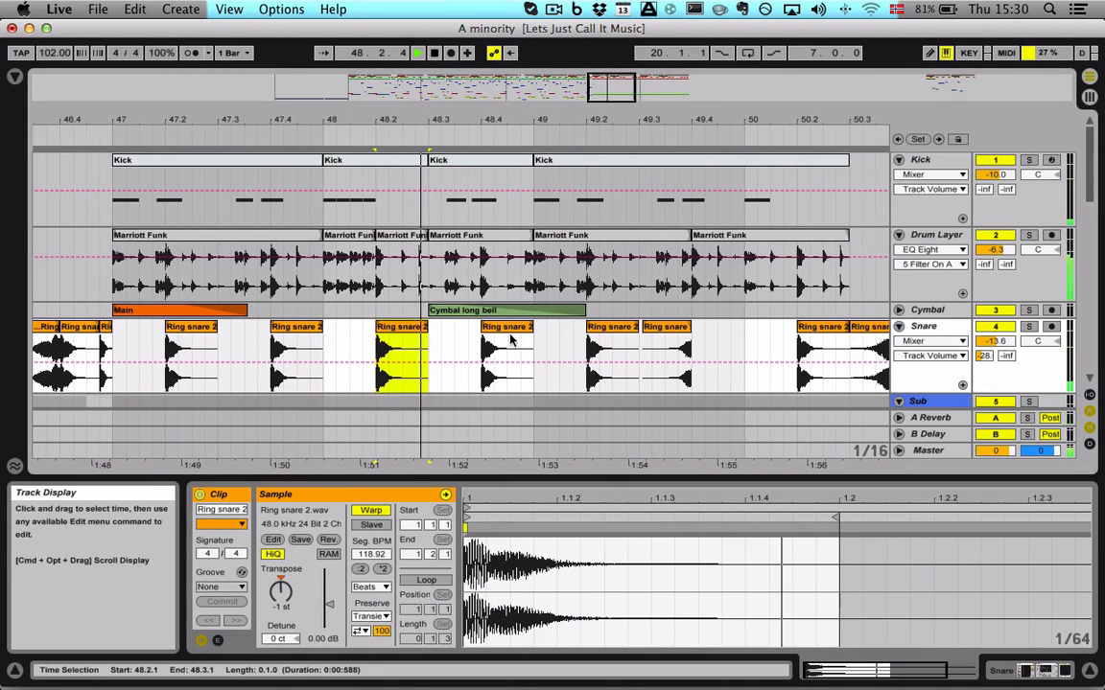
click(475, 330)
click(522, 328)
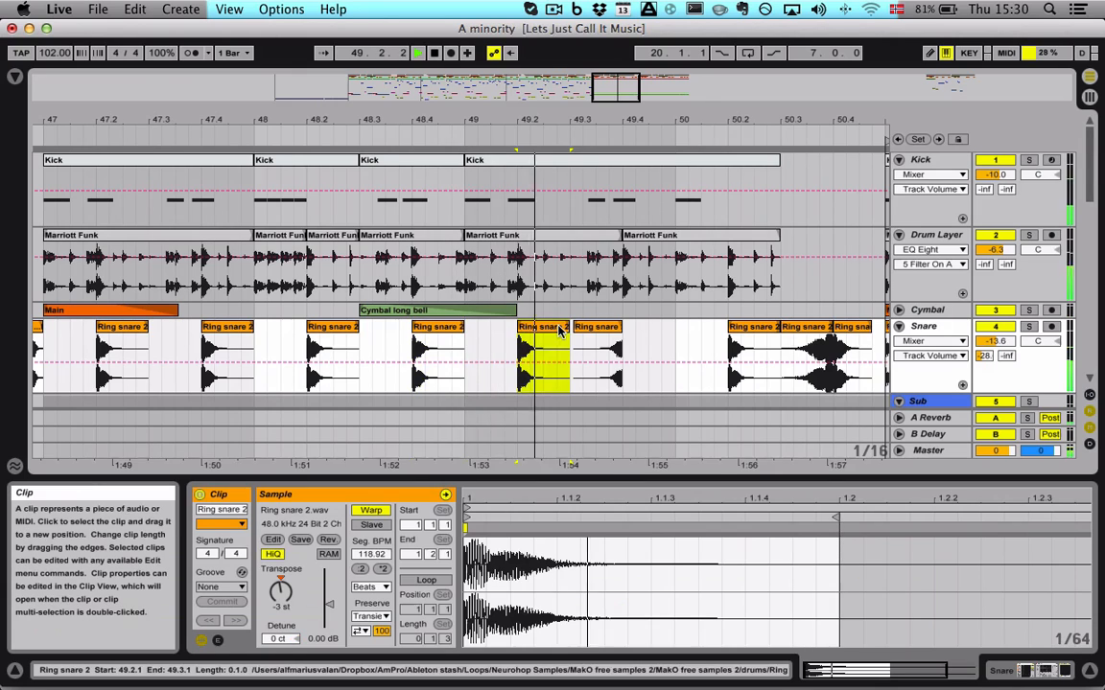
click(633, 330)
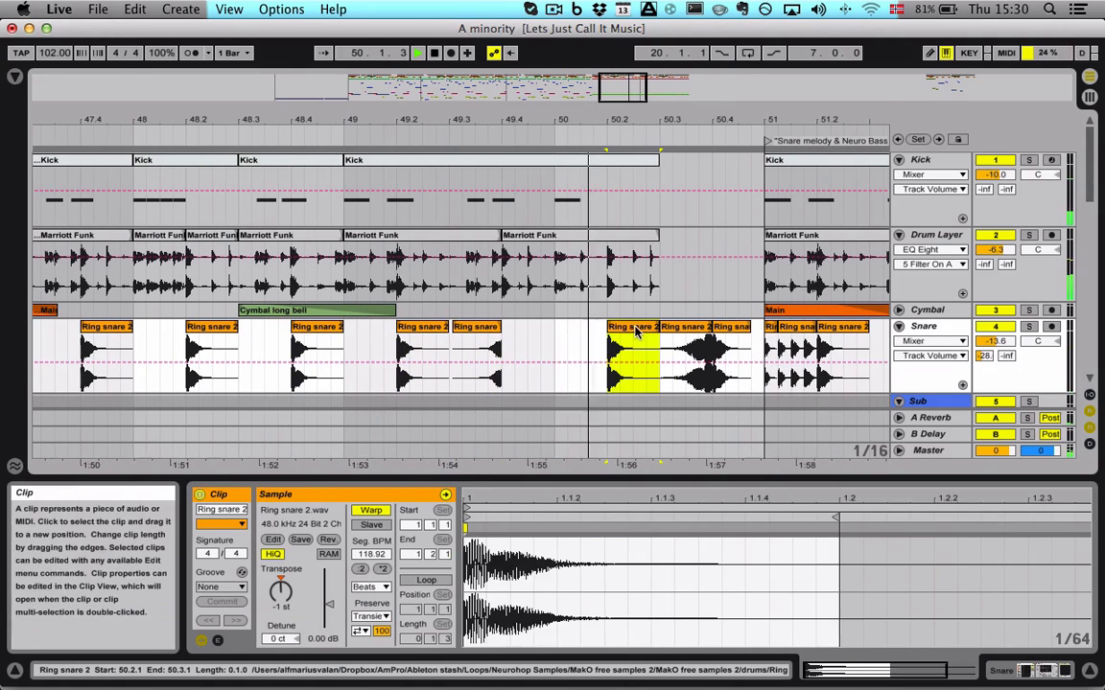
click(638, 331)
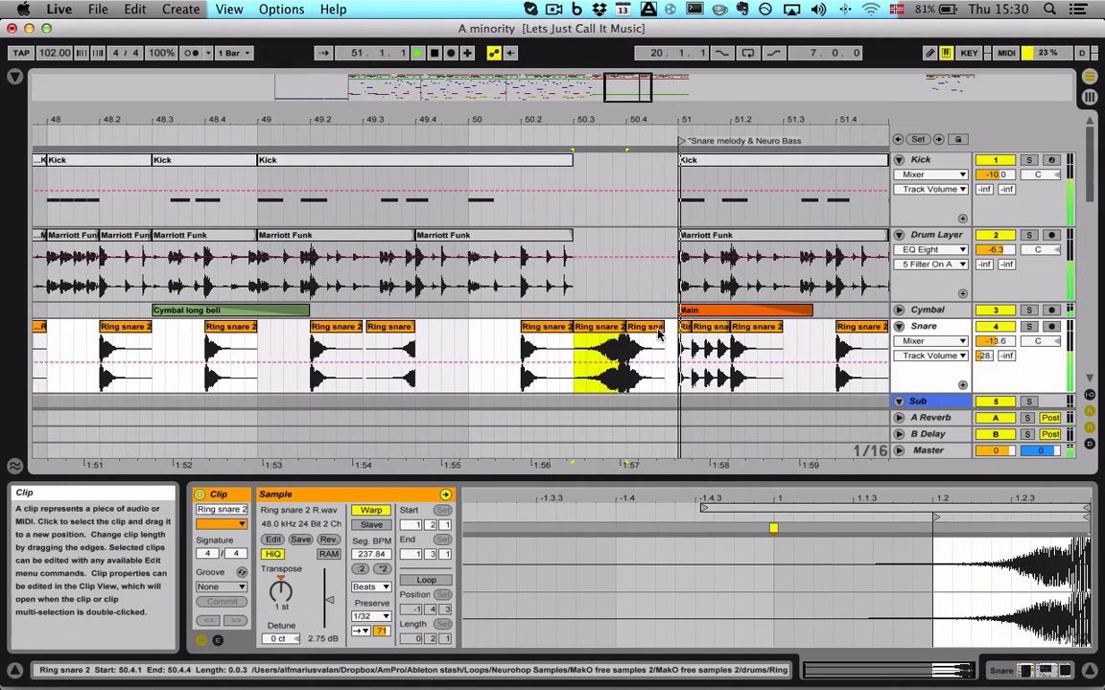
- Inspect the transposition of the short Ring snare 2 clips at the "Snare melody & Neuro Bass" locator at bar 51
click(563, 329)
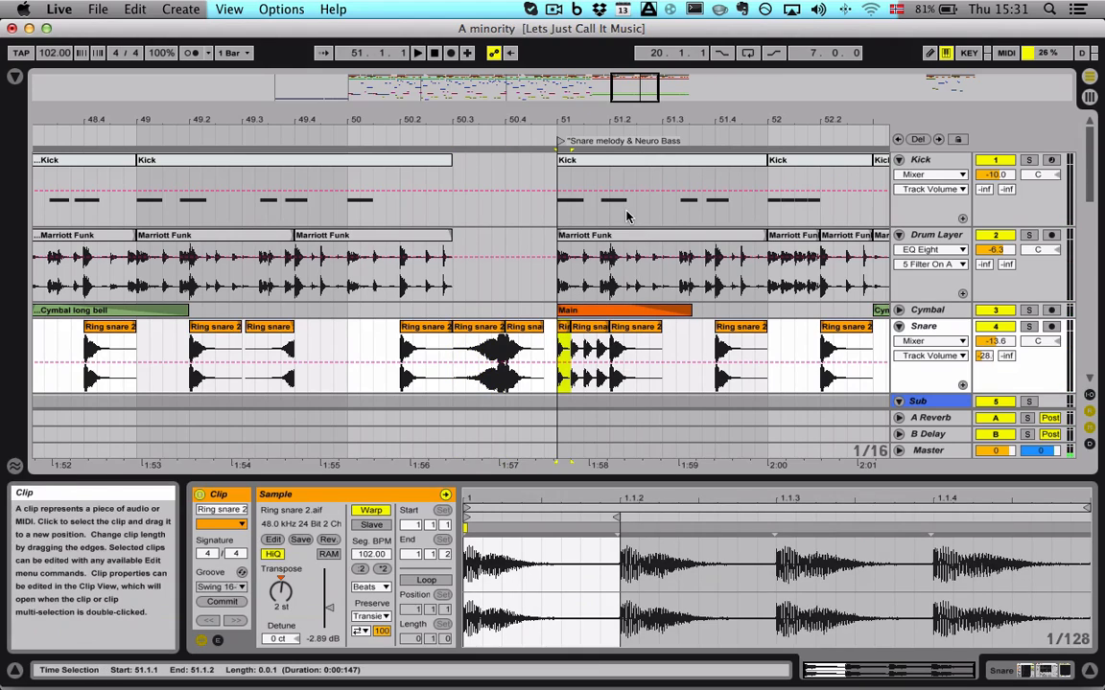
scroll(620, 201, right, 3)
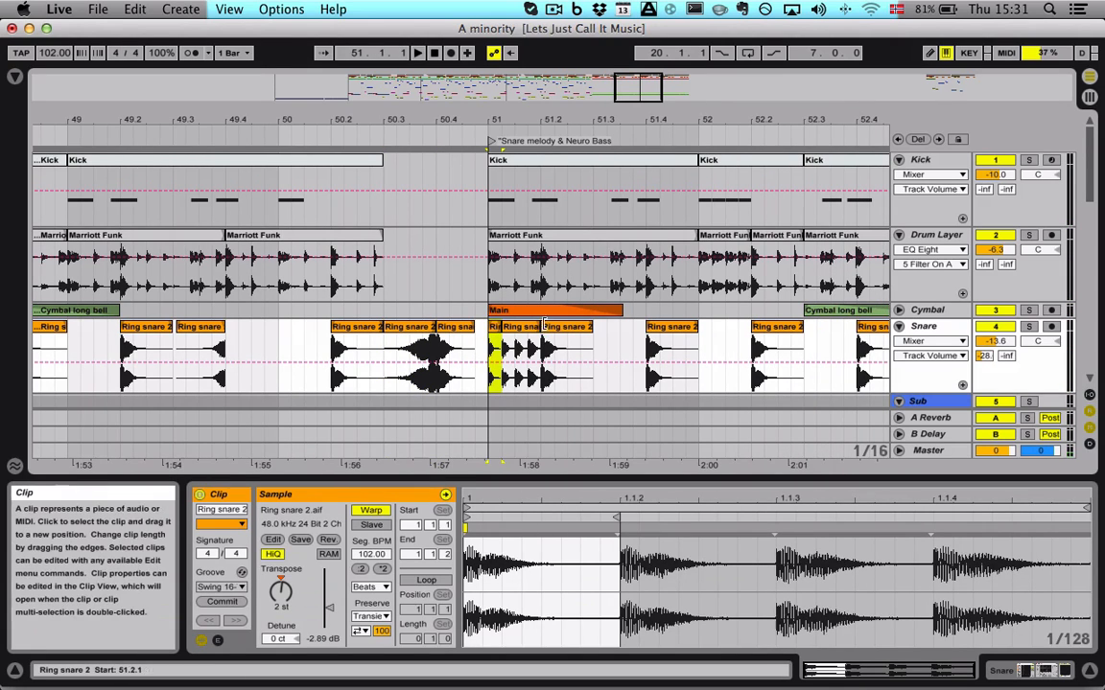
click(523, 331)
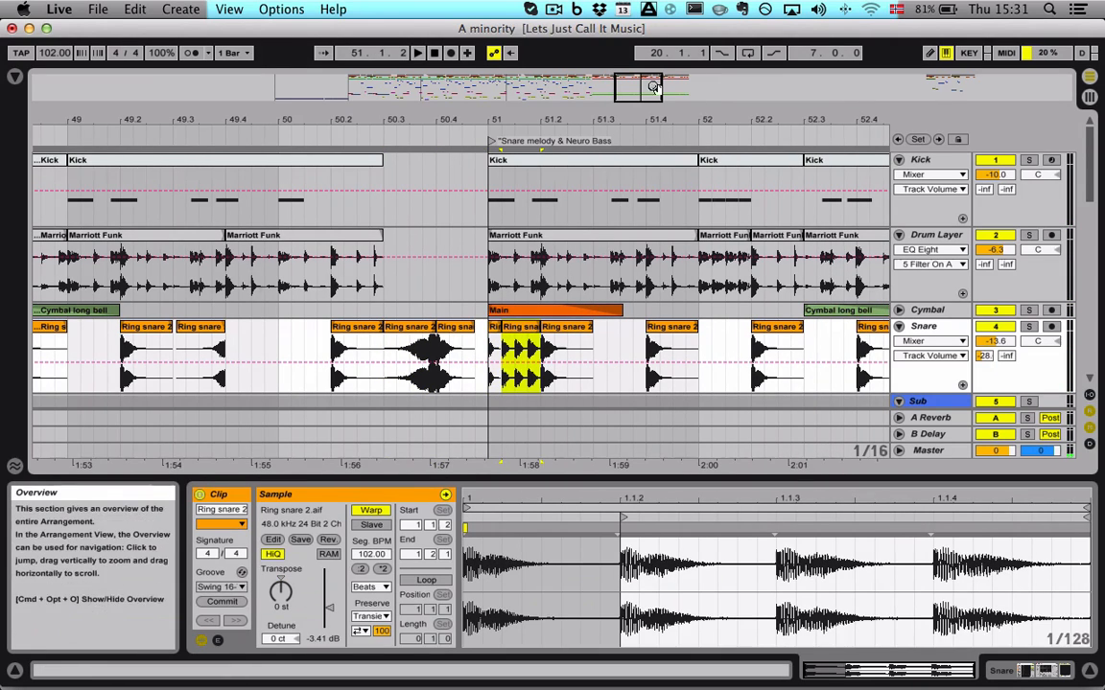
mouse_move(638, 87)
mouse_down()
mouse_move(638, 113)
mouse_move(642, 81)
mouse_up()
click(419, 360)
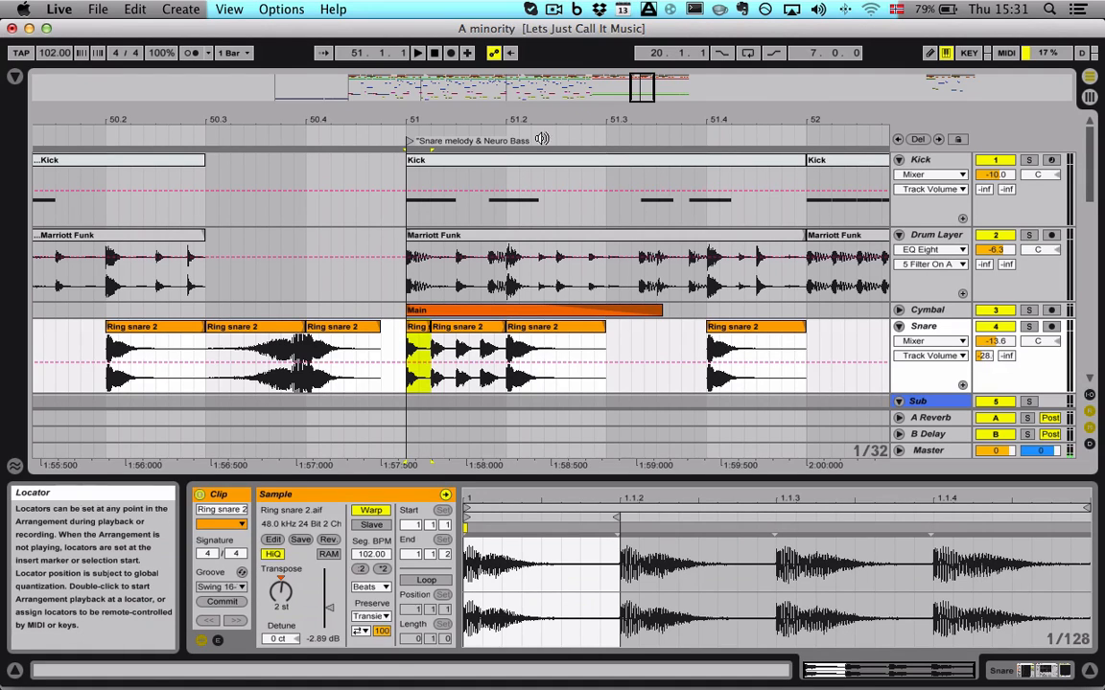
- Look over the section from bar 51, jump playback to bar 55, and select the Kick clip at bar 51
drag(645, 86, 678, 36)
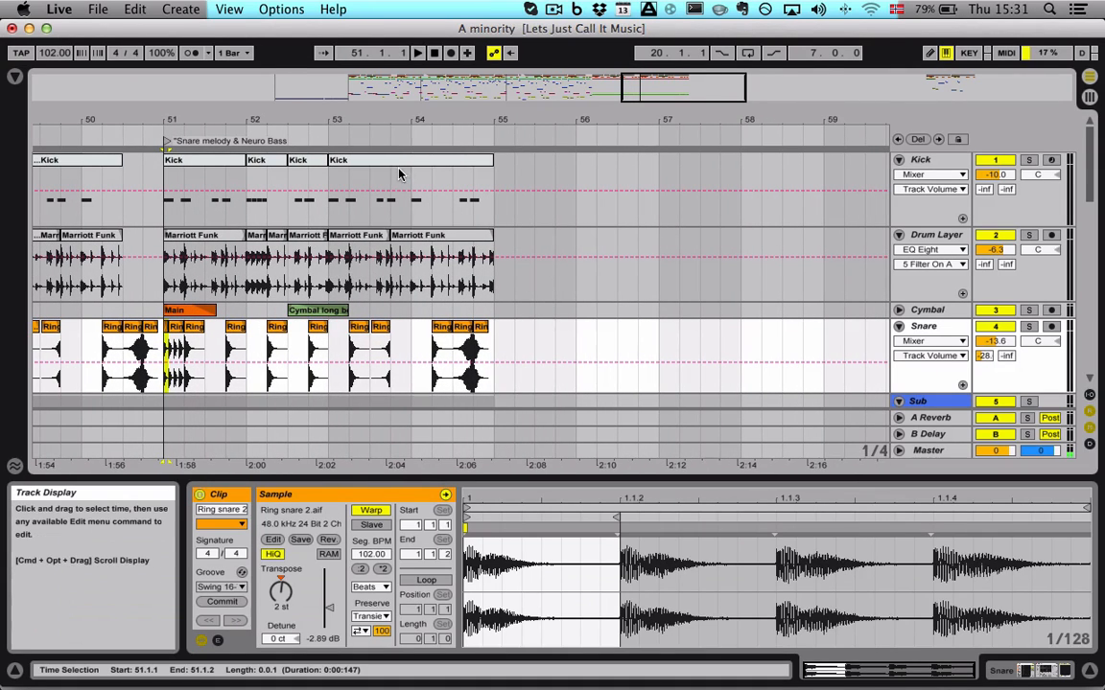
click(491, 140)
key(space)
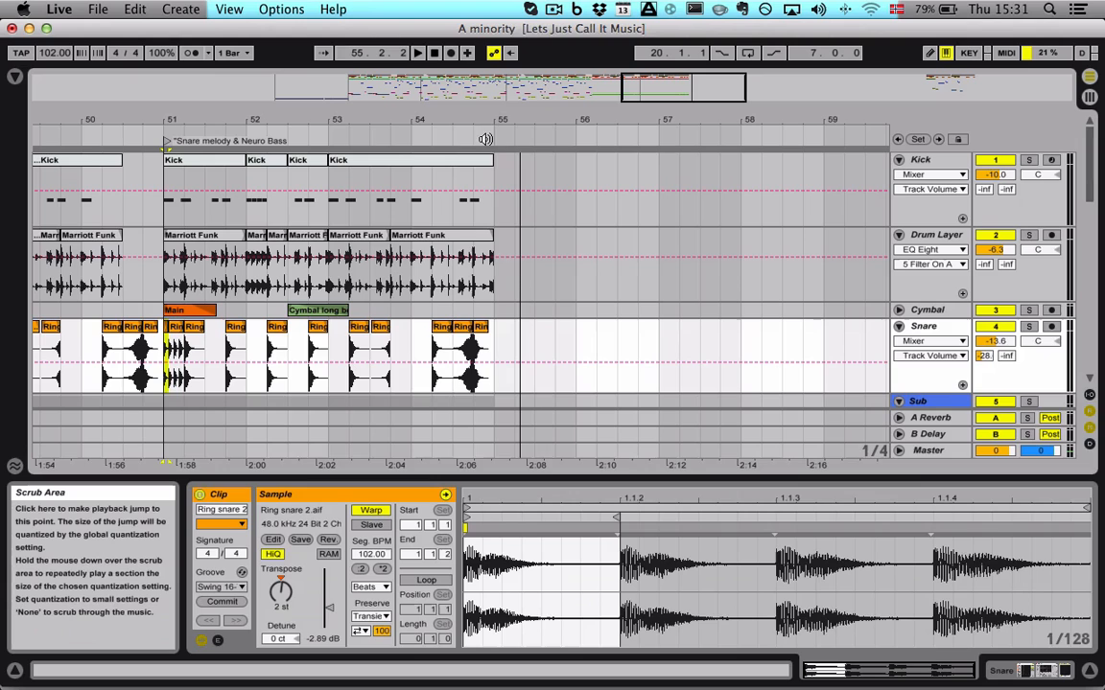
scroll(497, 161, right, 3)
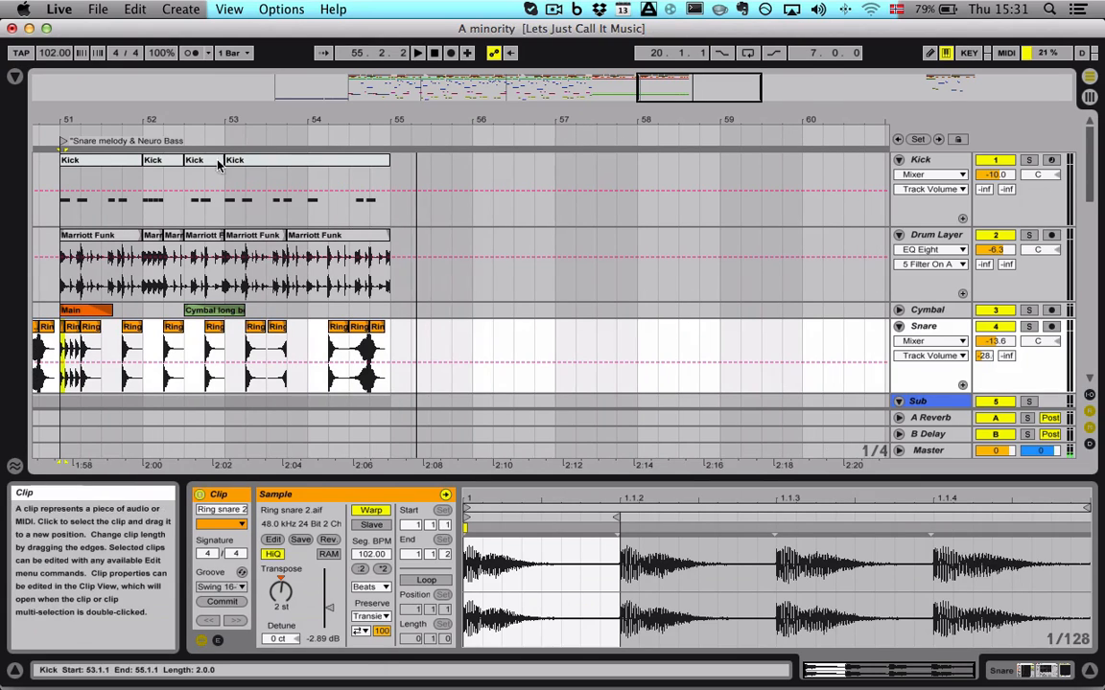
click(134, 163)
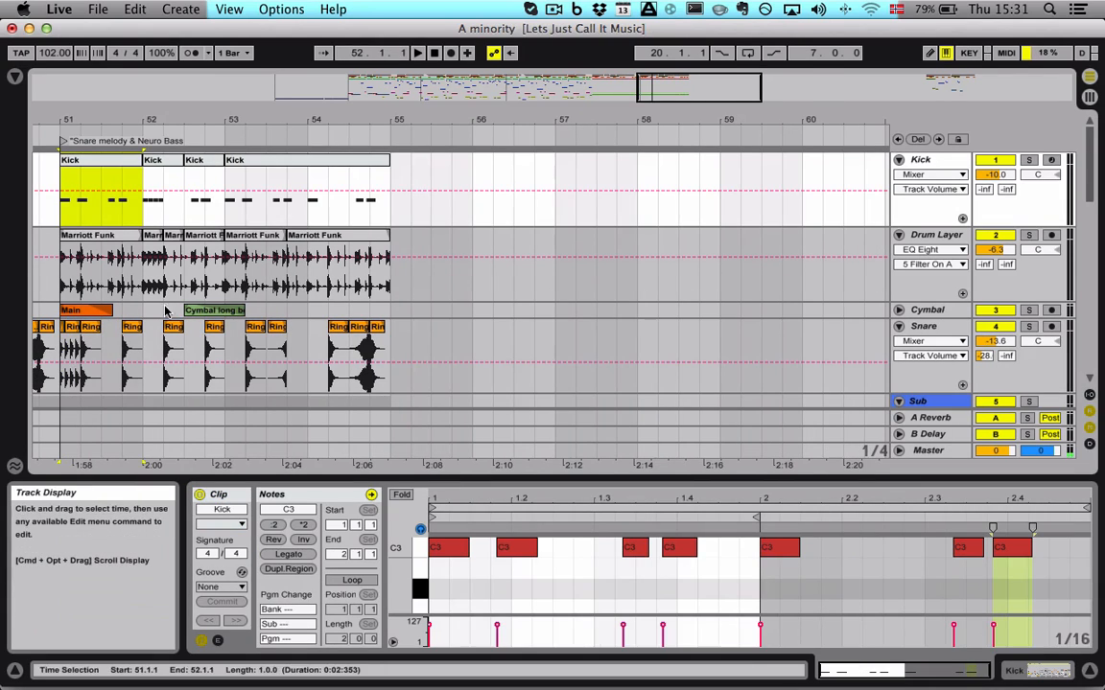
- Show the arrangement from bar 25 to 51 and fold the Drum Layer and Kick tracks
scroll(308, 199, left, 3)
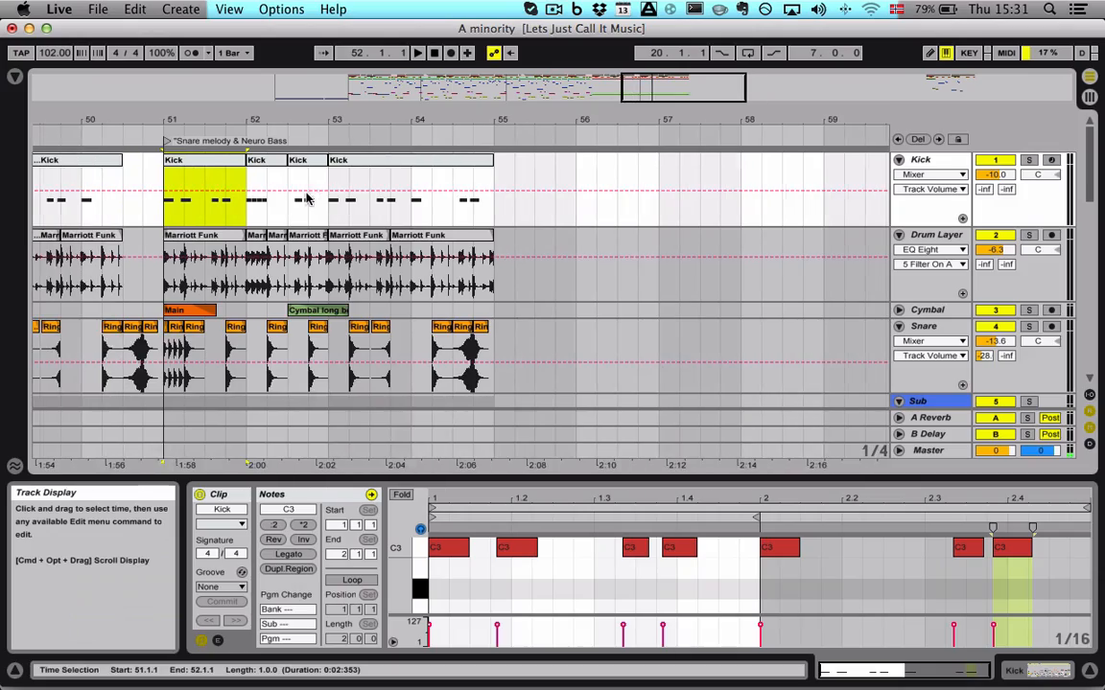
drag(611, 98, 501, 99)
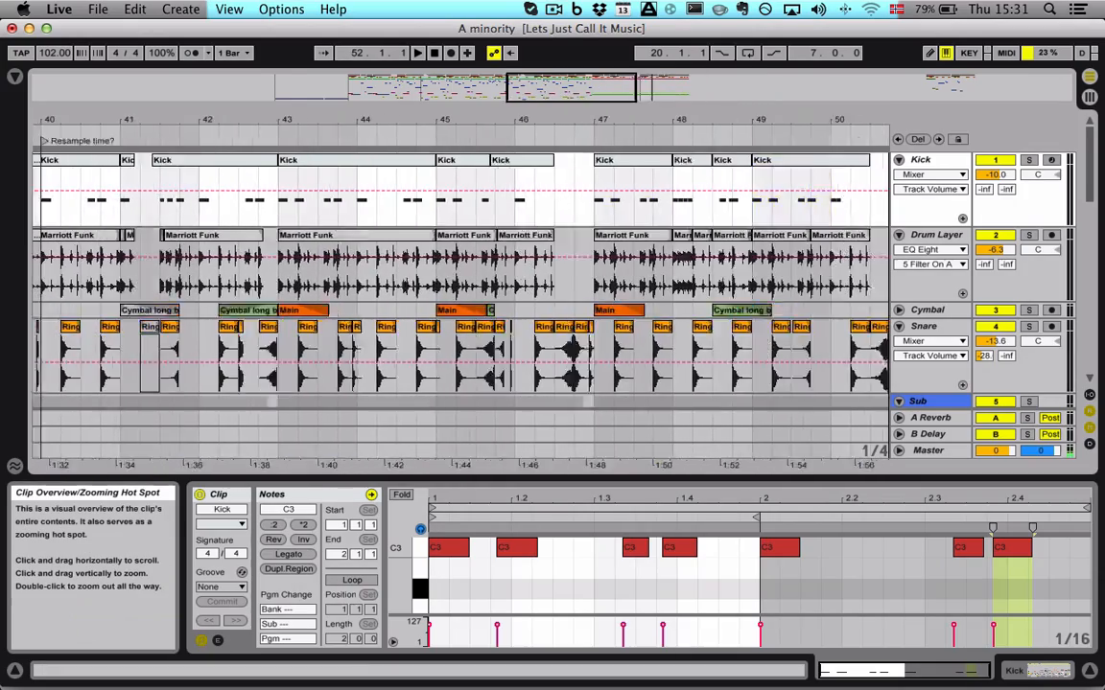
drag(571, 98, 487, 93)
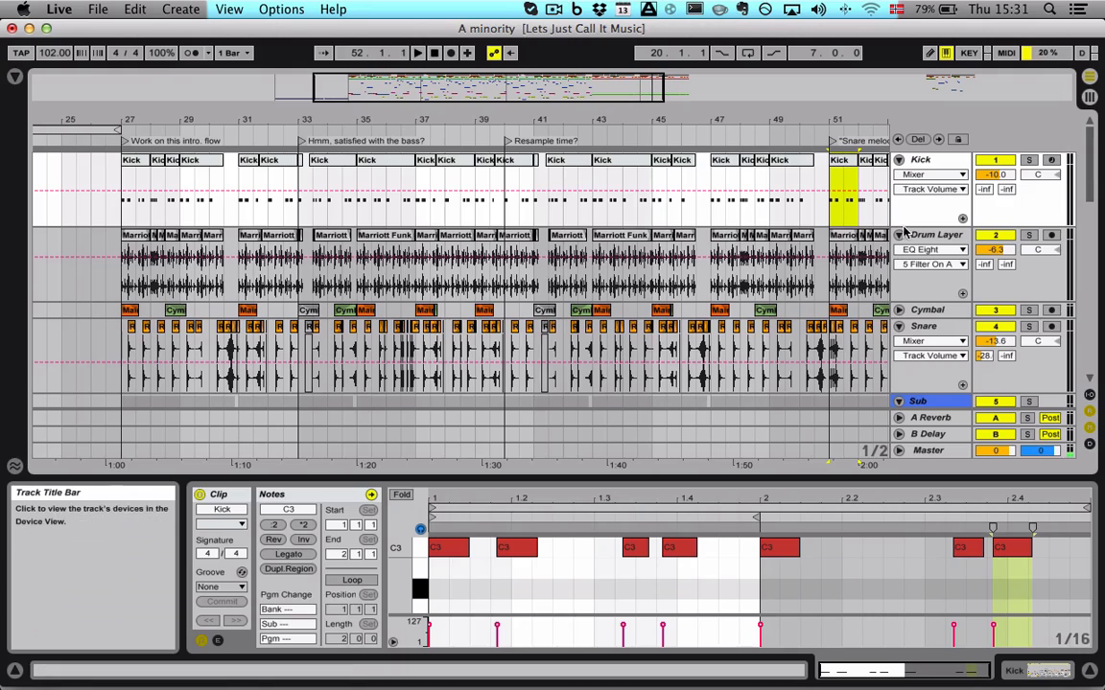
click(898, 234)
click(898, 160)
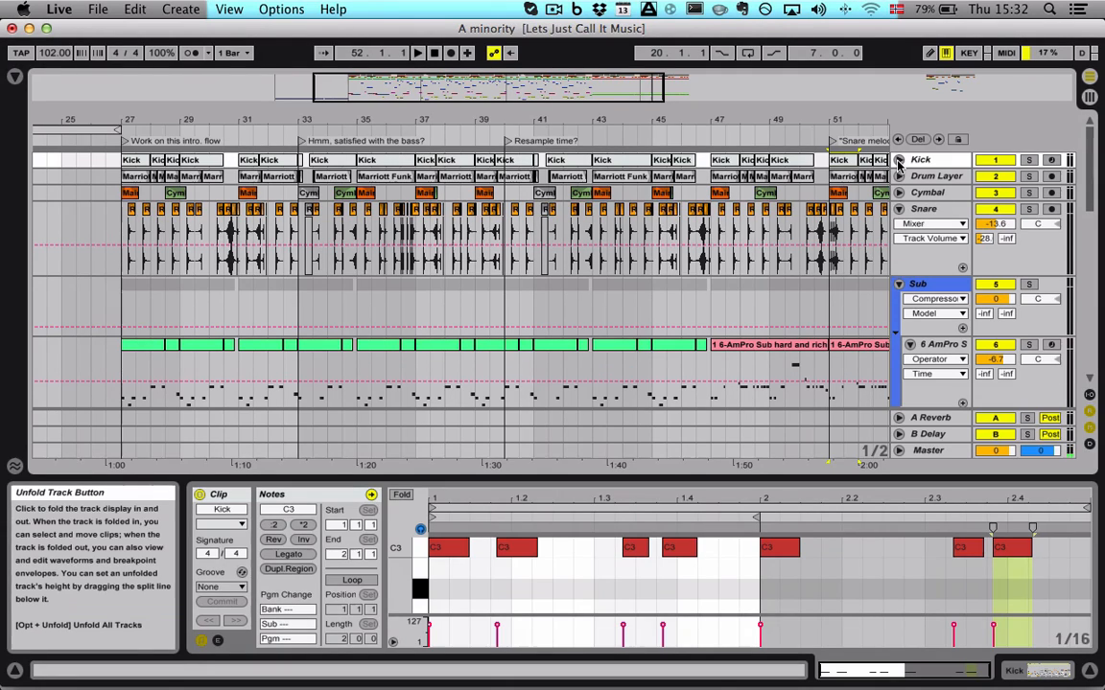
- Show the browser and look over the Live Sets of the Lets Just Call It Music Project in the Ableton stash folder
click(15, 75)
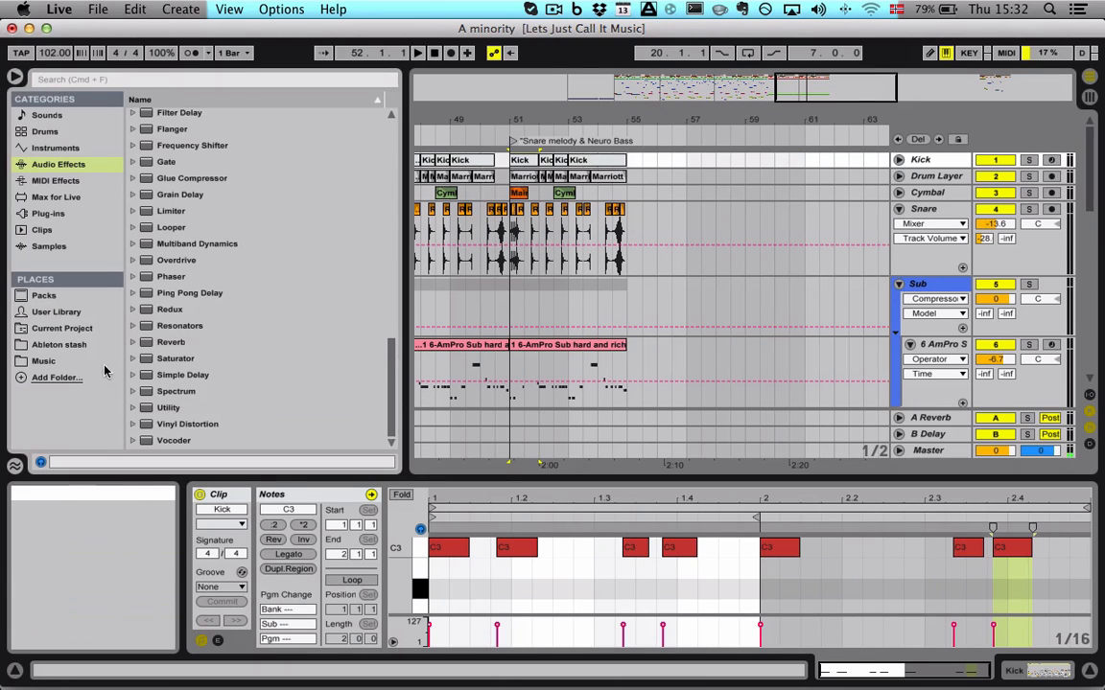
click(59, 344)
scroll(182, 217, up, 5)
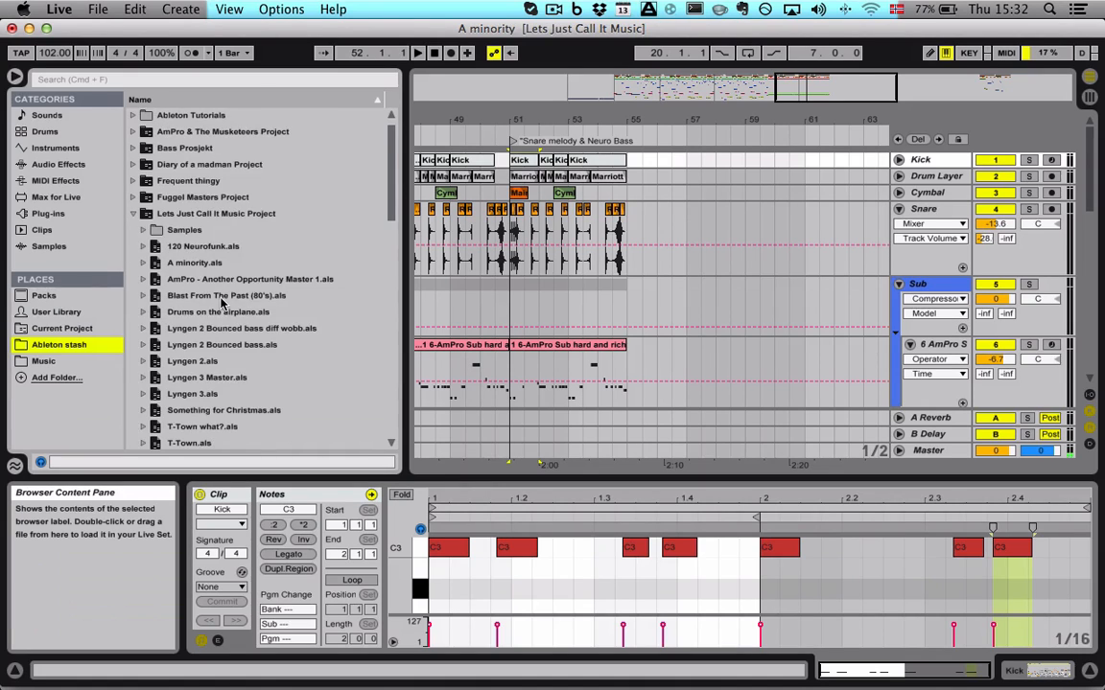
scroll(192, 288, down, 4)
click(146, 248)
scroll(175, 232, up, 5)
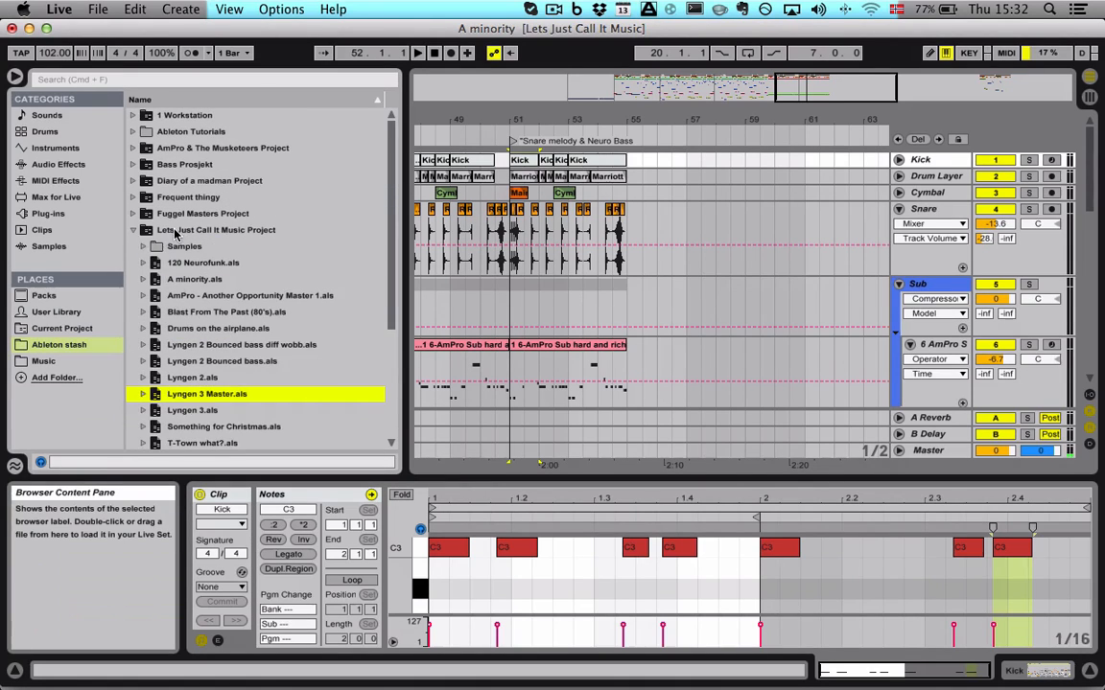
- Look into the Frequent thingy and AmPro & The Musketeers Project folders, collapsing each project folder after viewing
click(139, 232)
click(135, 180)
click(135, 180)
click(135, 196)
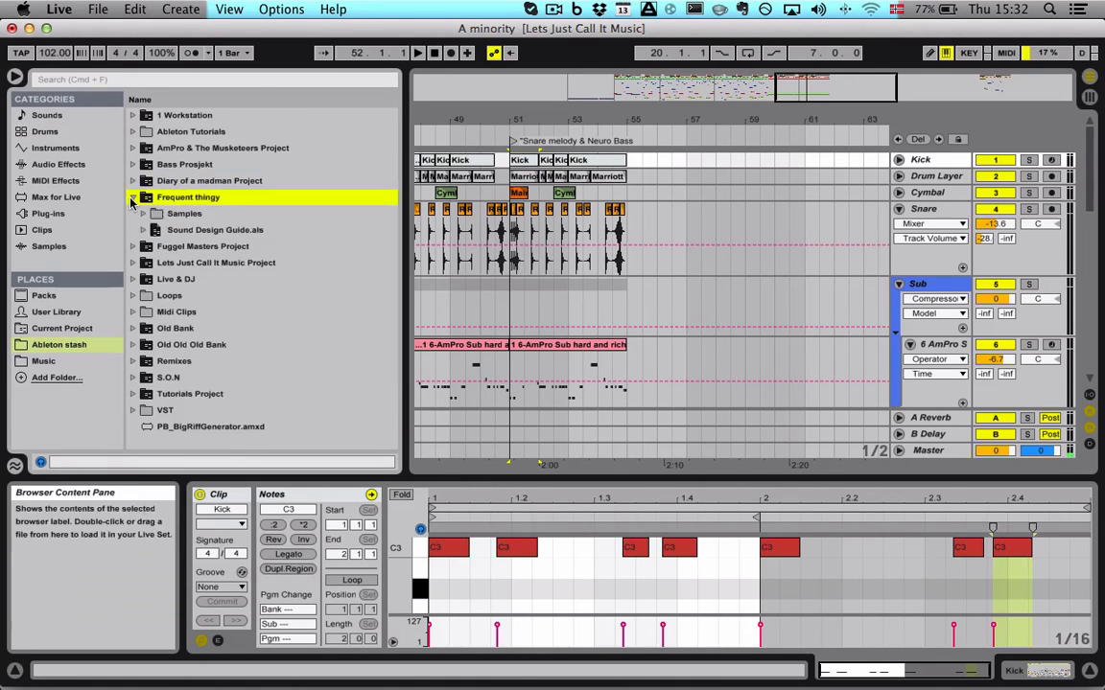
click(135, 196)
click(133, 230)
click(133, 230)
click(133, 148)
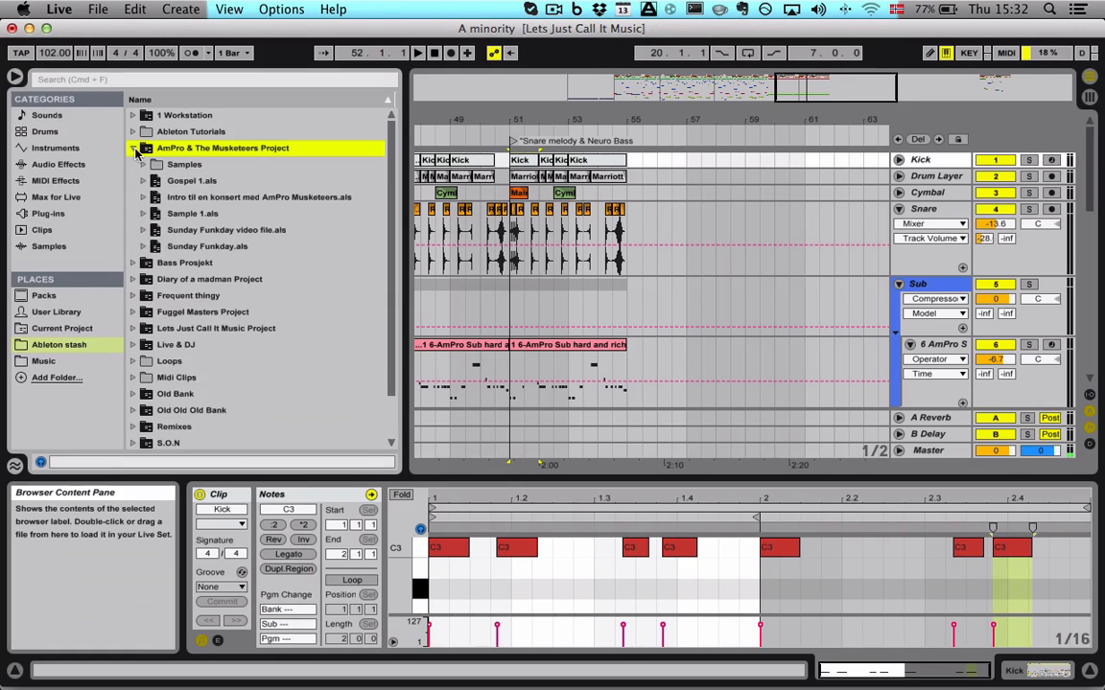
click(133, 148)
- Browse the contents of the Old Old Old Bank and Old Bank folders, including the Broken subfolder, and collapse them
click(133, 115)
scroll(204, 243, down, 15)
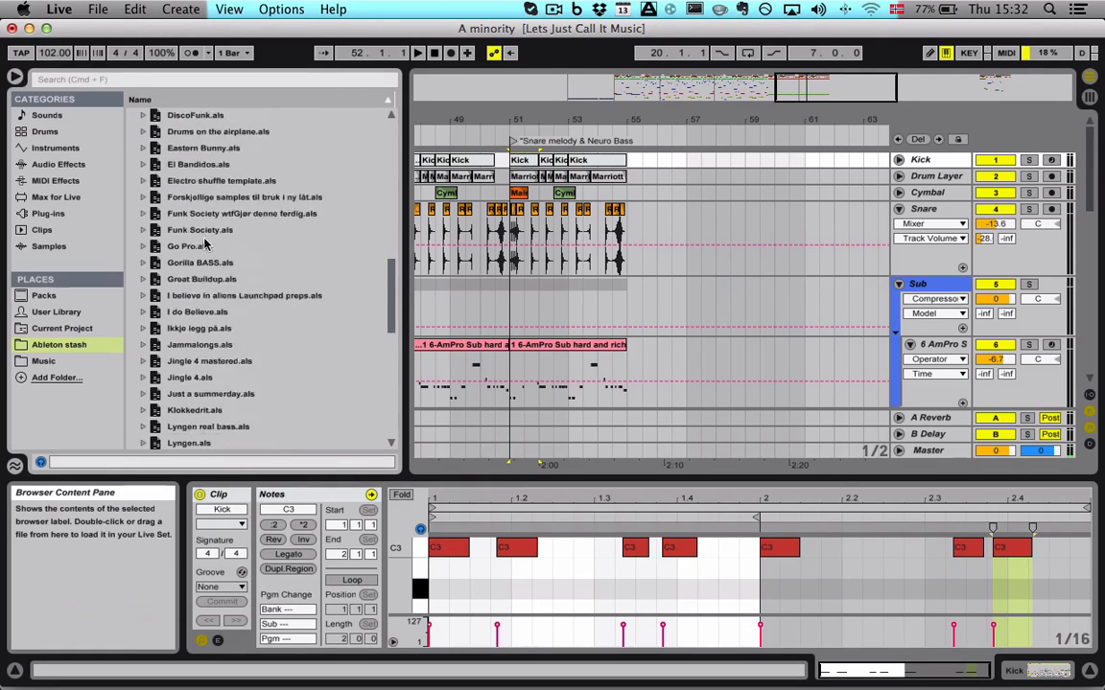
scroll(204, 242, down, 1)
click(134, 359)
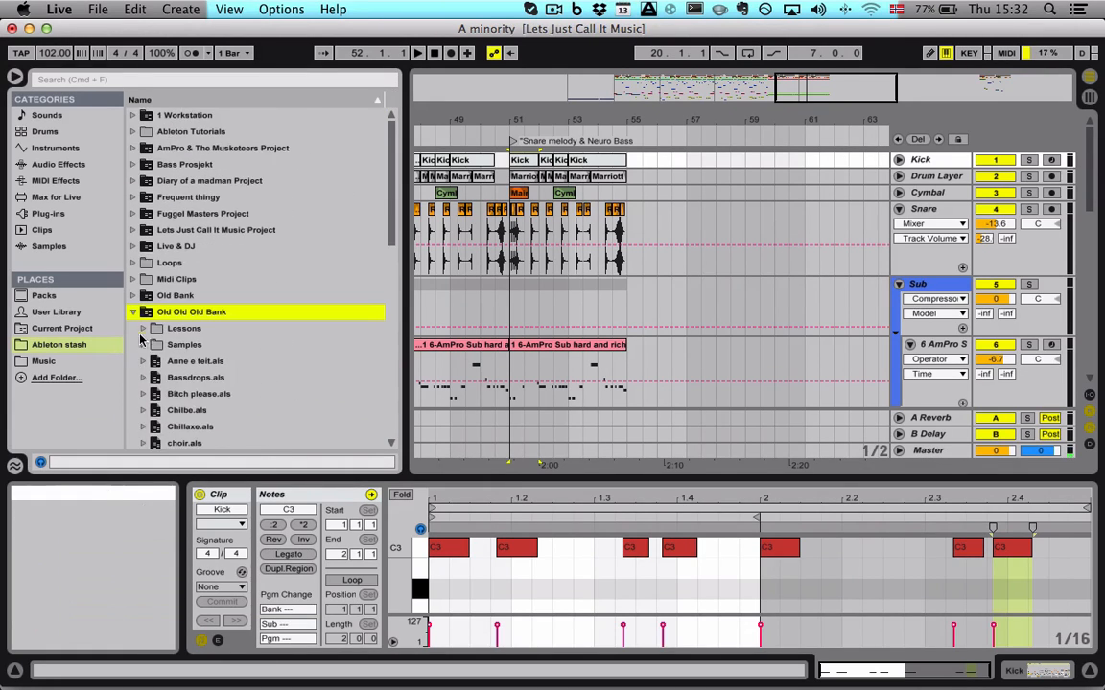
click(133, 297)
scroll(178, 296, down, 6)
scroll(178, 288, up, 10)
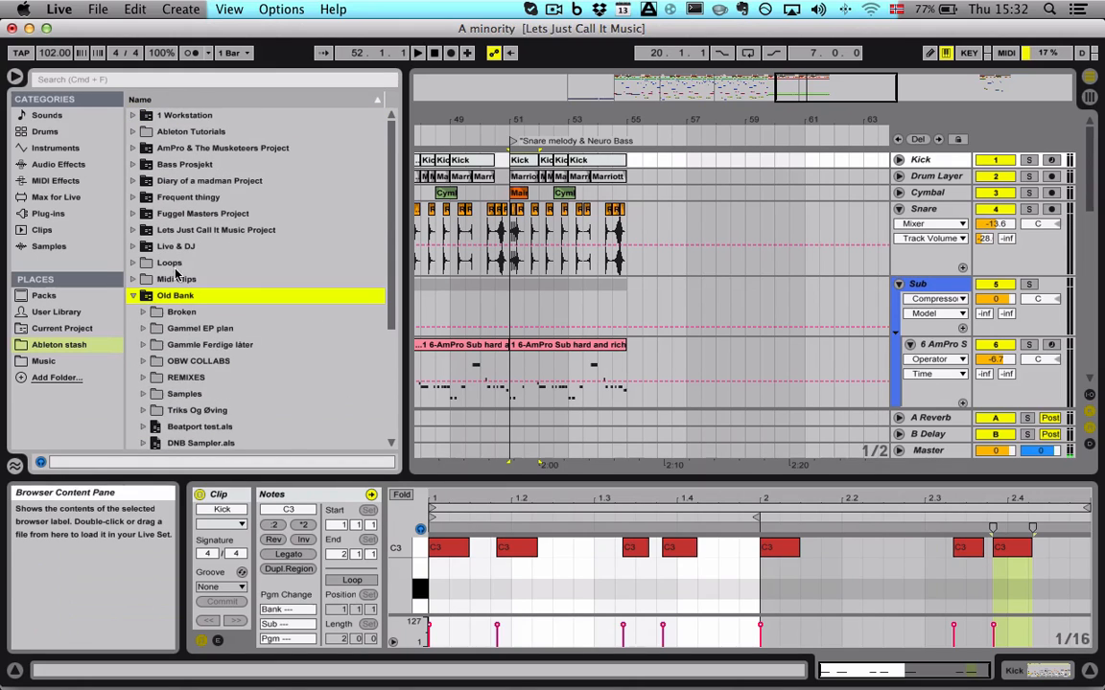
click(142, 311)
click(142, 312)
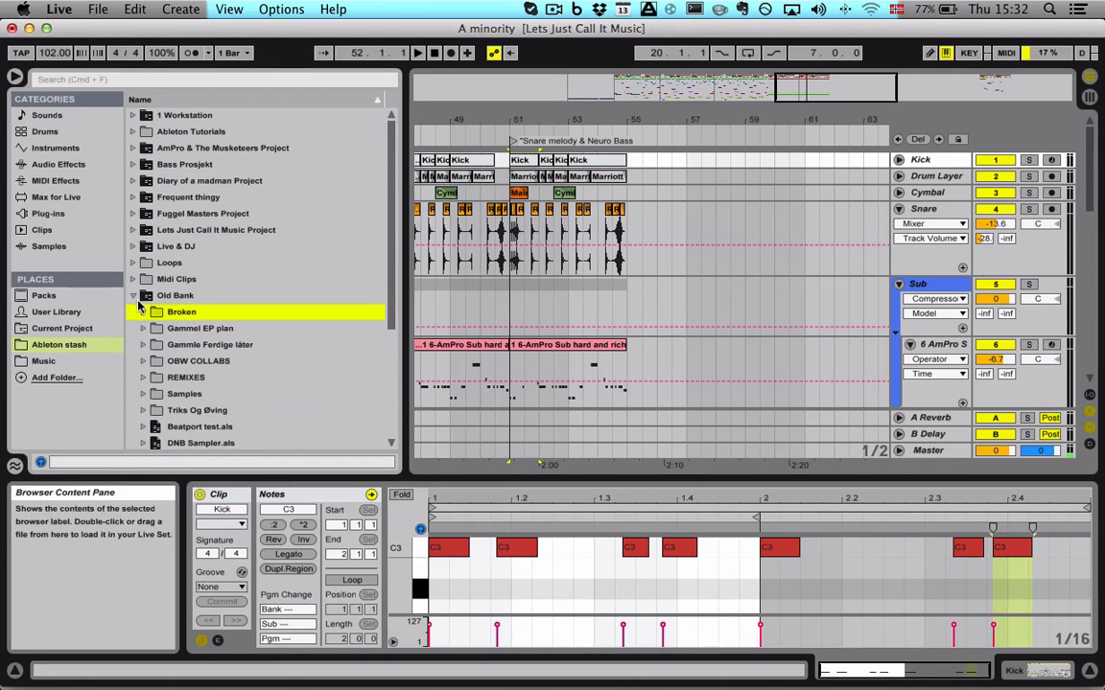
click(132, 295)
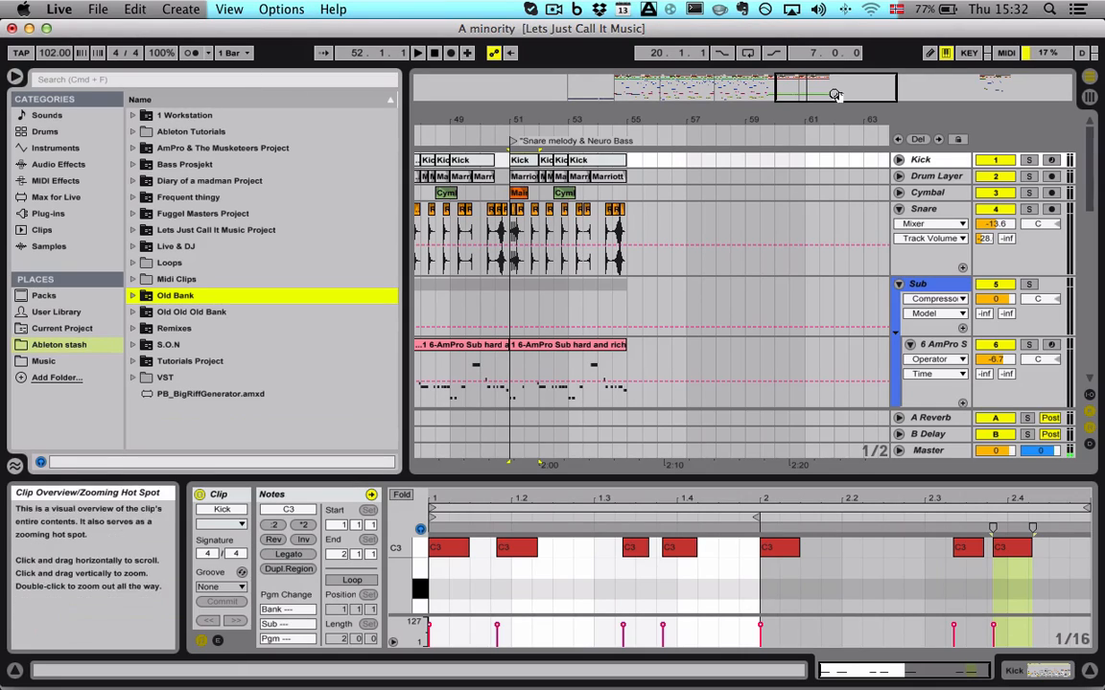
- Bring the arrangement from bar 27 onward into view and start playback from bar 27
drag(833, 93, 699, 96)
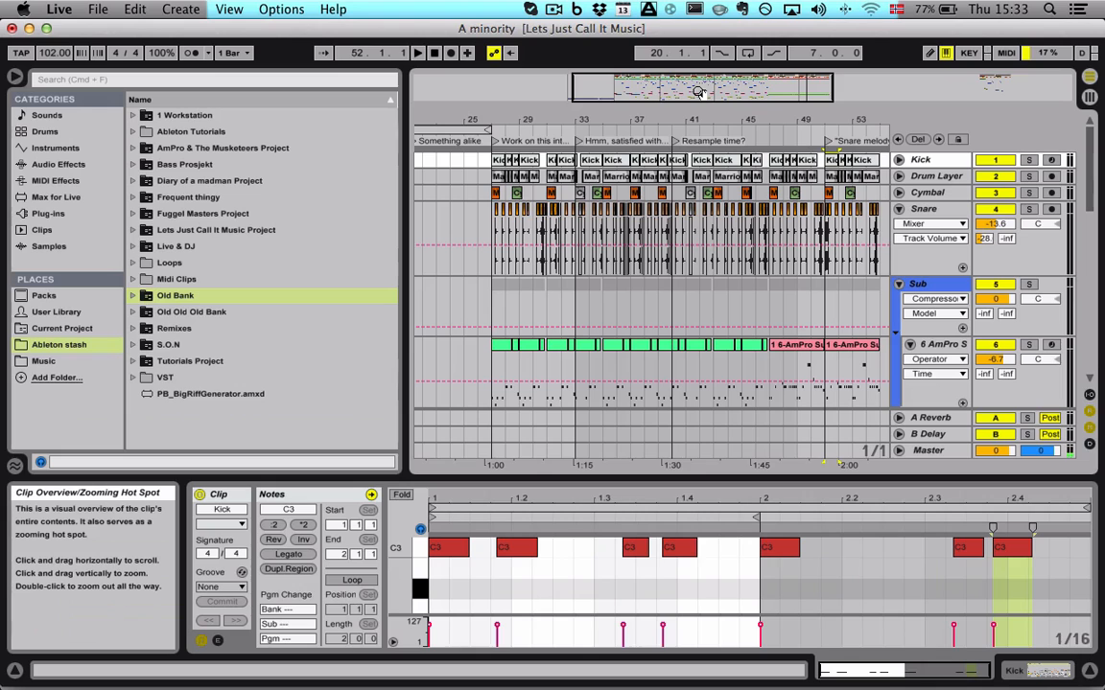
click(499, 160)
key(space)
drag(574, 118, 589, 119)
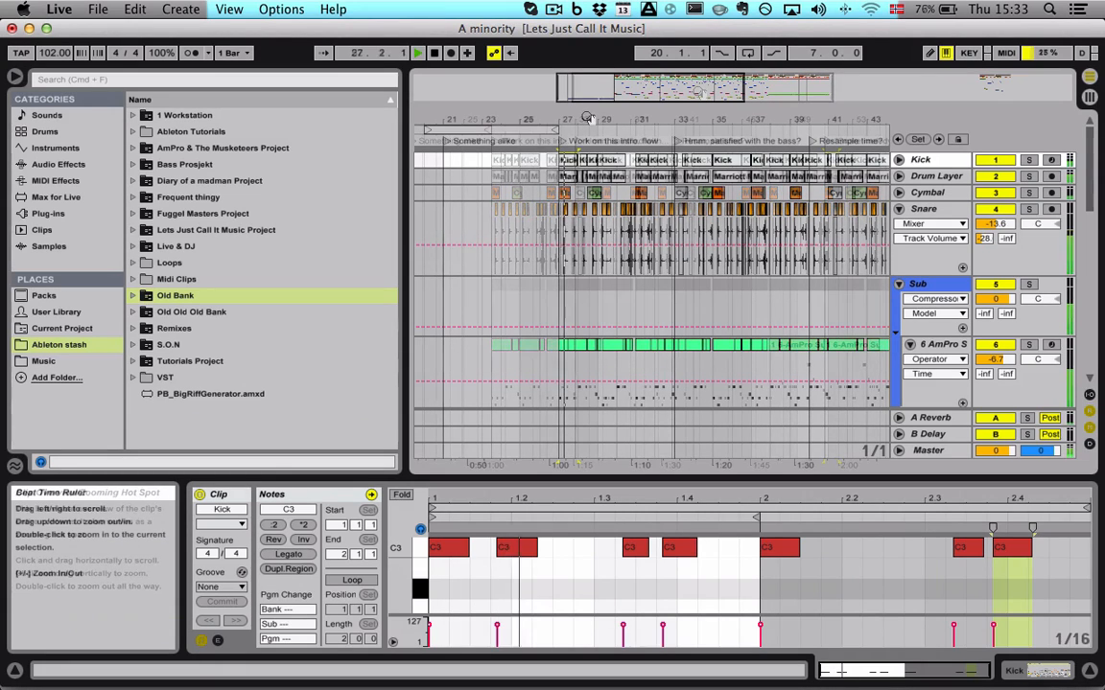
- Fold the Bass group and the Guitar 3 track during playback, and return to the Kick track
scroll(632, 220, down, 10)
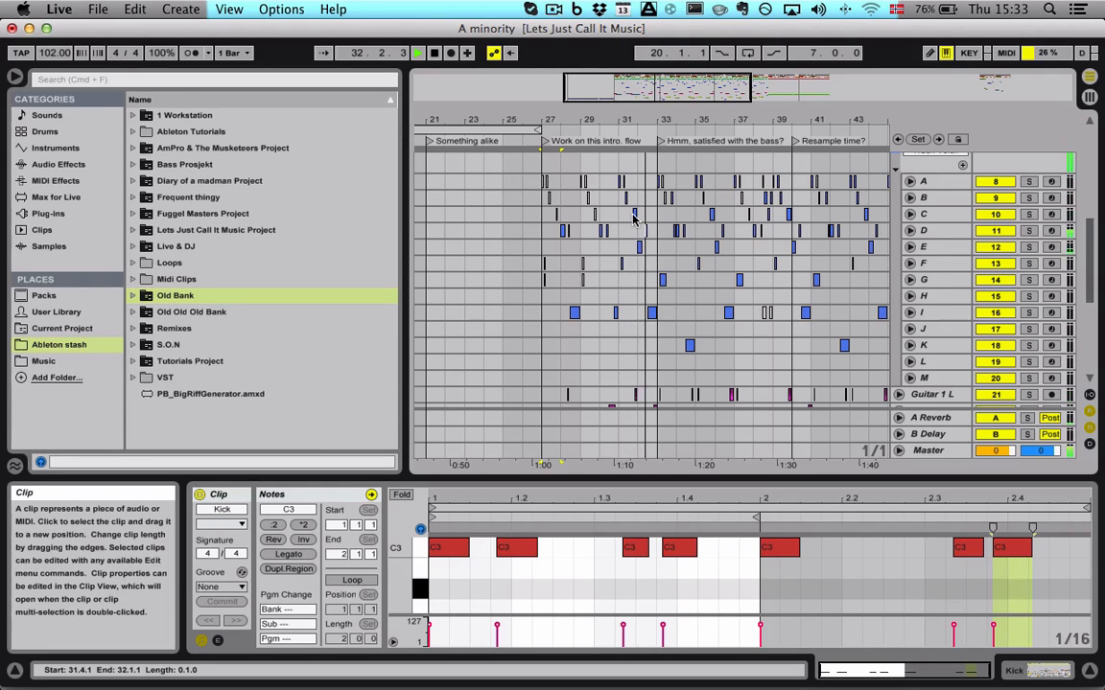
click(899, 197)
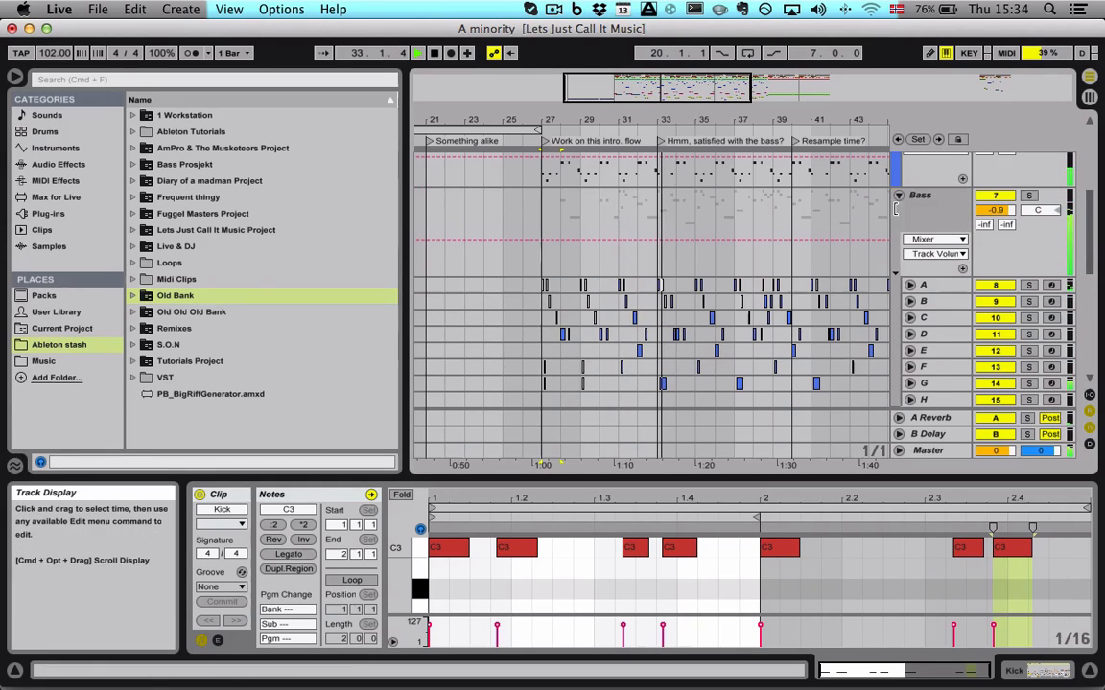
click(900, 196)
scroll(802, 206, right, 3)
scroll(802, 205, down, 2)
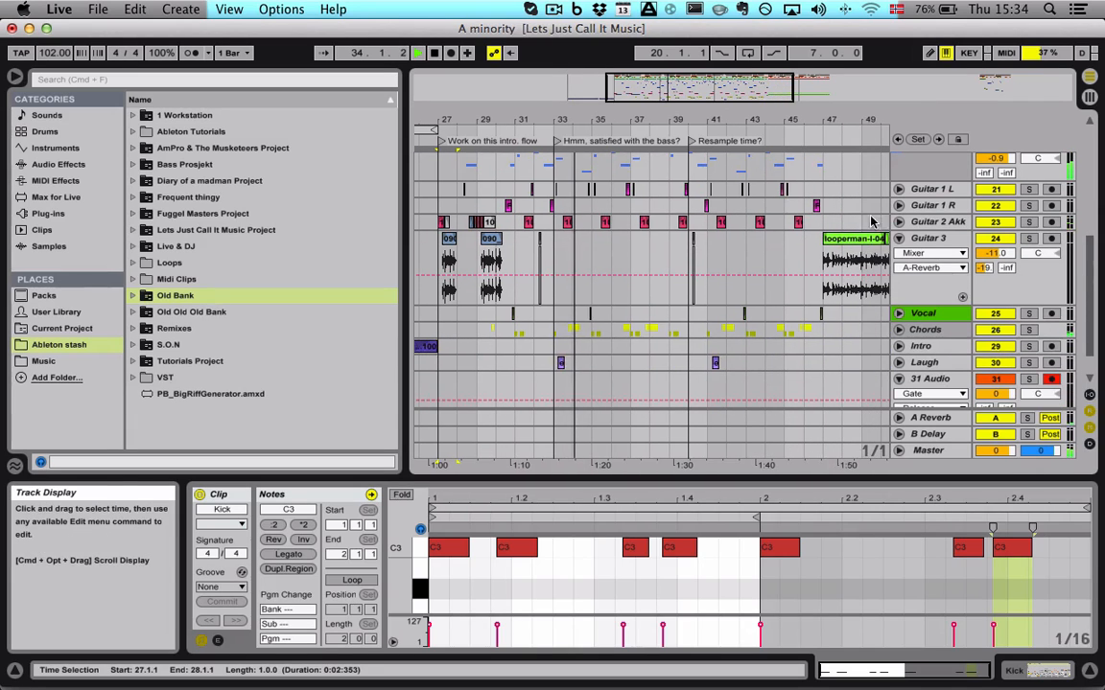
click(899, 240)
scroll(868, 240, up, 3)
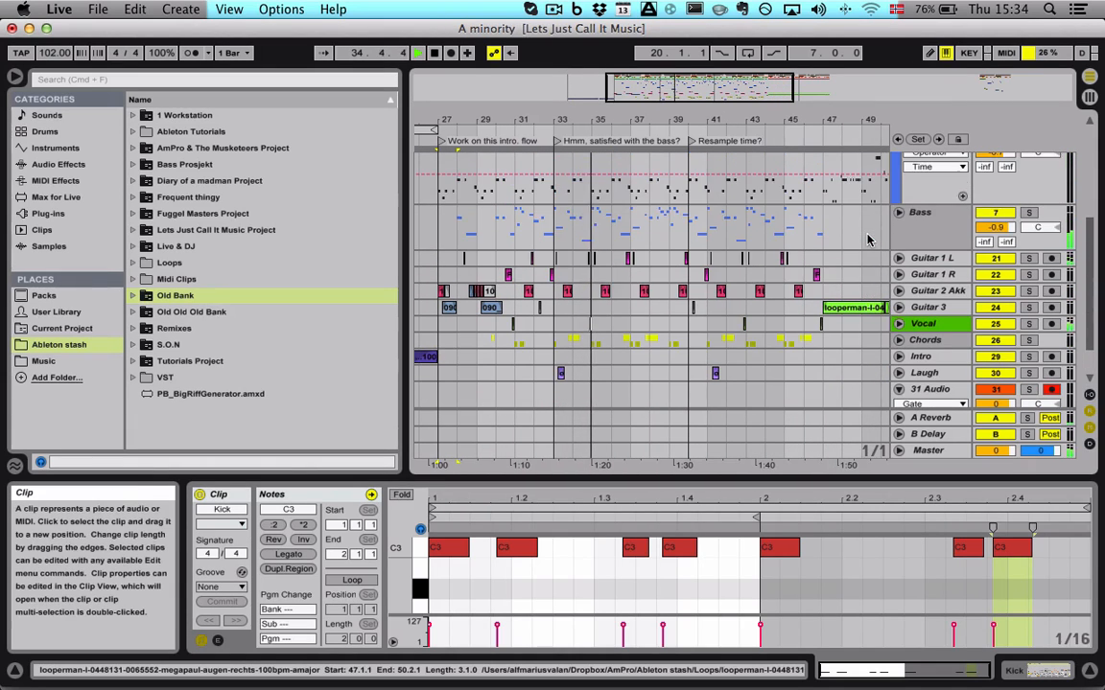
scroll(868, 239, up, 5)
scroll(868, 240, down, 3)
scroll(867, 241, up, 4)
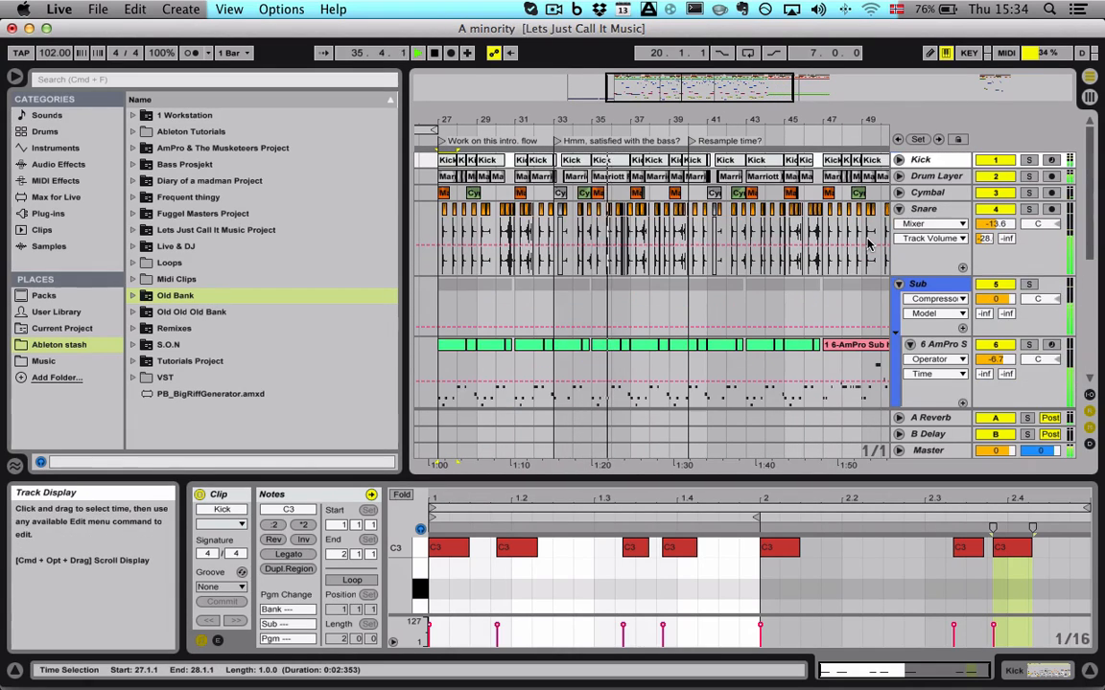